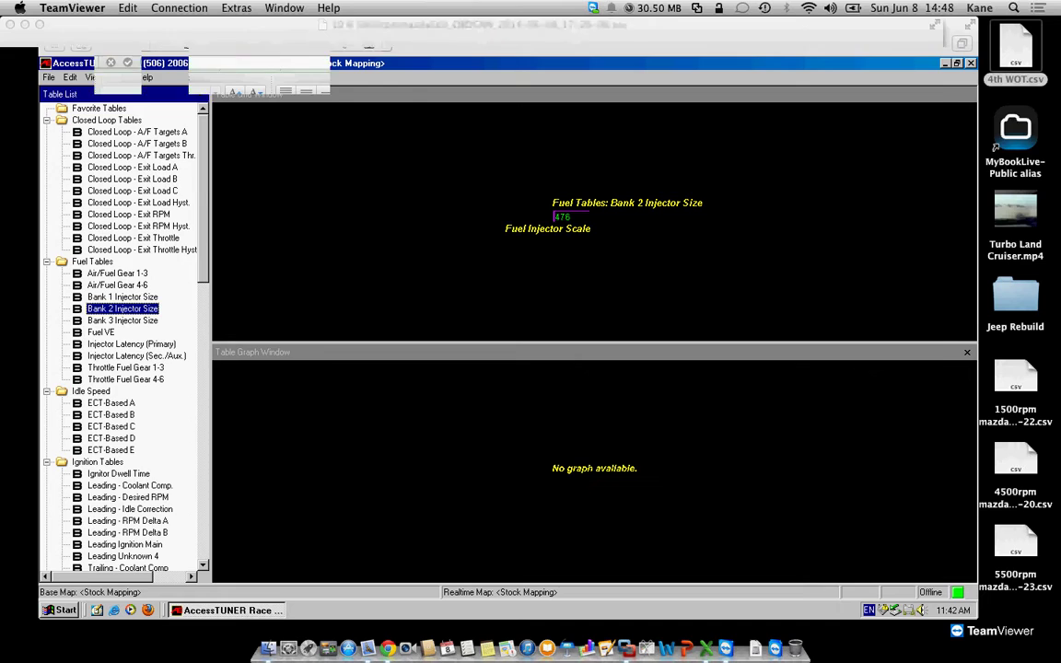
Switch to the Excel log 10 % 5000rpmmazdaEdit_OBDCAN_2014-06-08_17-26-06.csv and look through its rows from start to end.
{"action": "key", "text": "super+Tab"}
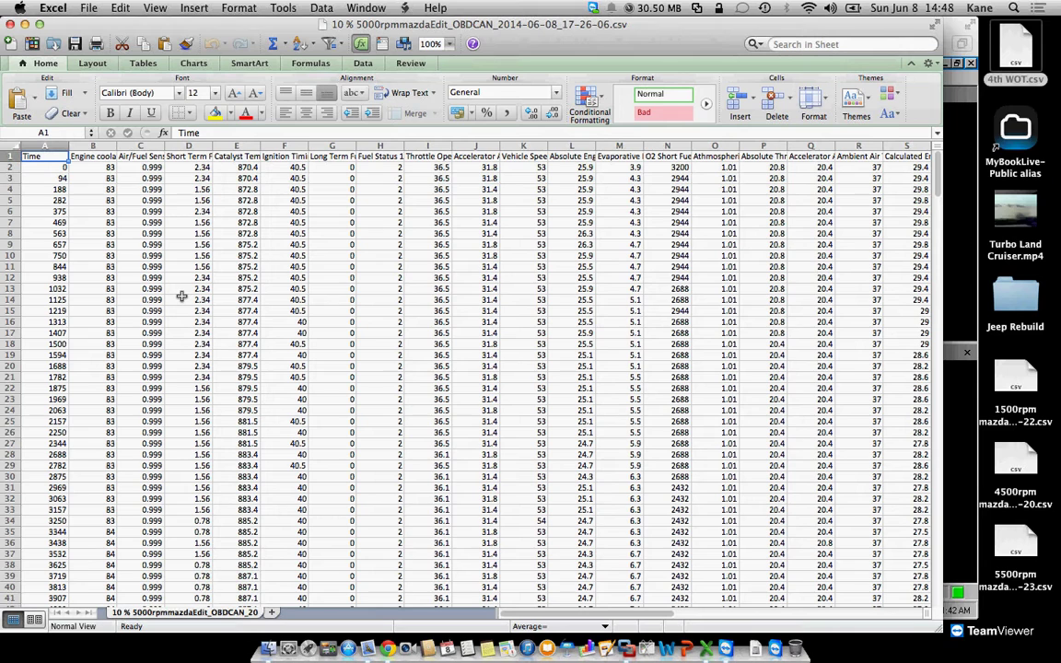
{"action": "scroll", "coordinate": [182, 296], "scroll_direction": "down", "scroll_amount": 20}
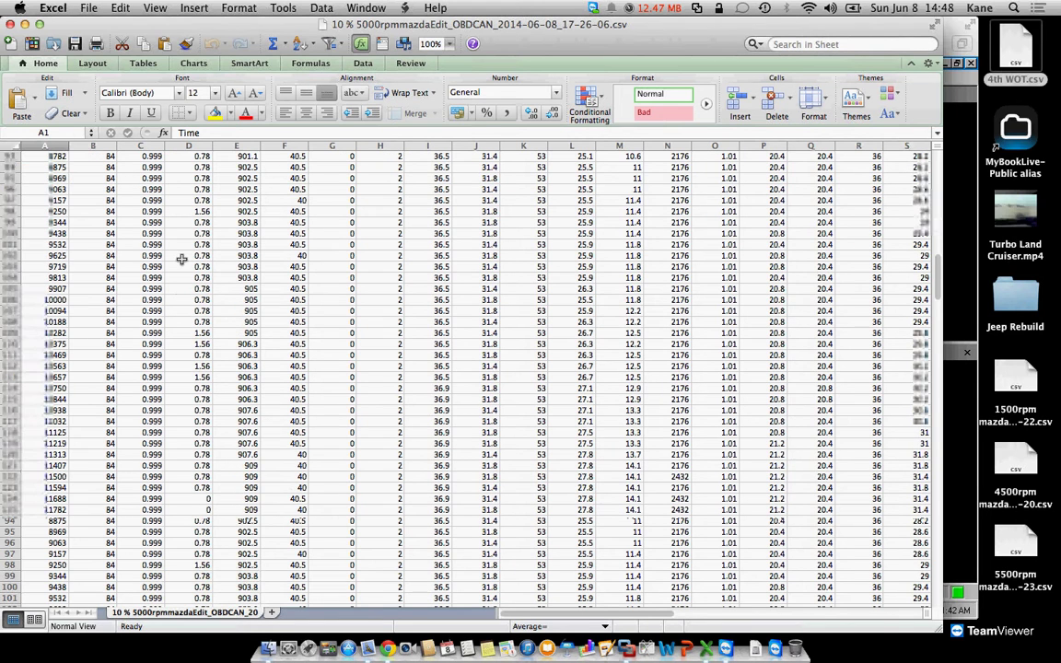
{"action": "scroll", "coordinate": [199, 536], "scroll_direction": "down", "scroll_amount": 11}
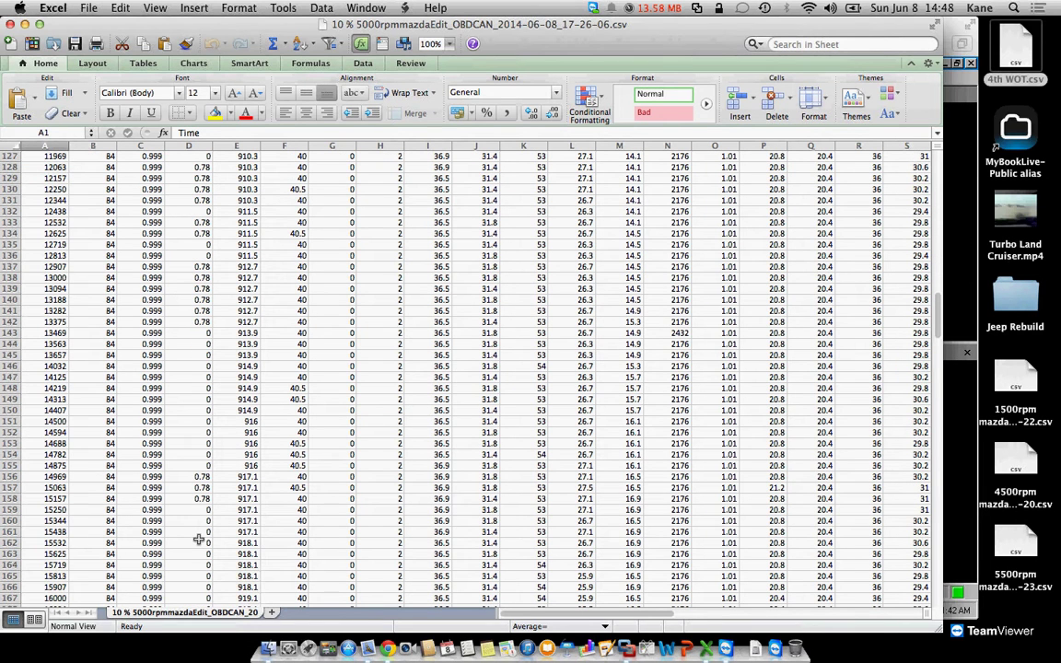
{"action": "scroll", "coordinate": [199, 539], "scroll_direction": "down", "scroll_amount": 20}
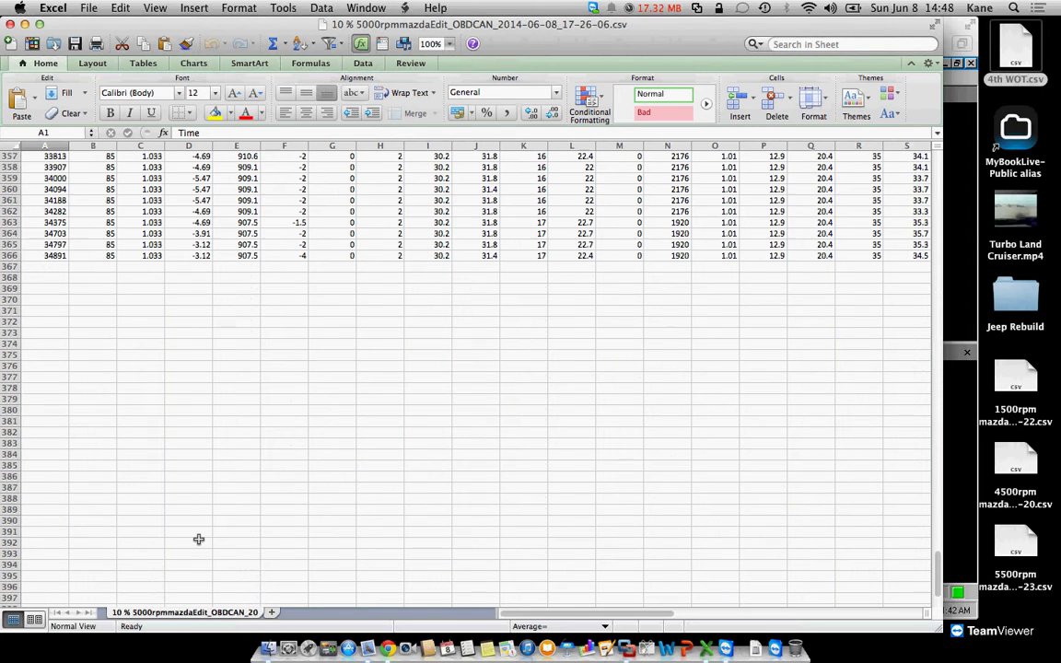
{"action": "scroll", "coordinate": [199, 539], "scroll_direction": "up", "scroll_amount": 20}
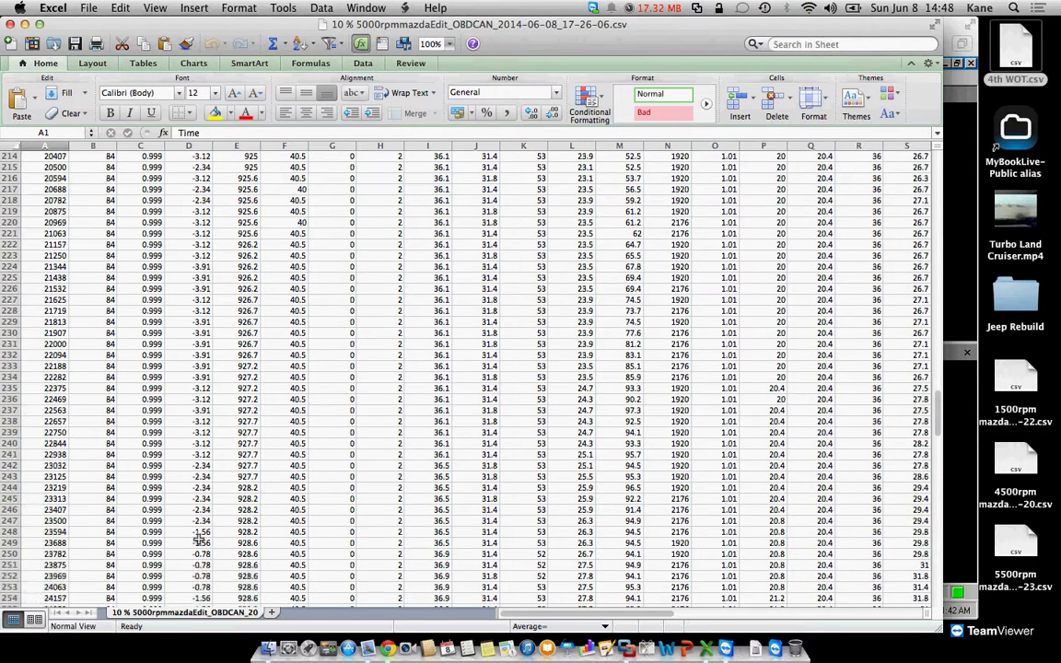
{"action": "scroll", "coordinate": [199, 540], "scroll_direction": "down", "scroll_amount": 12}
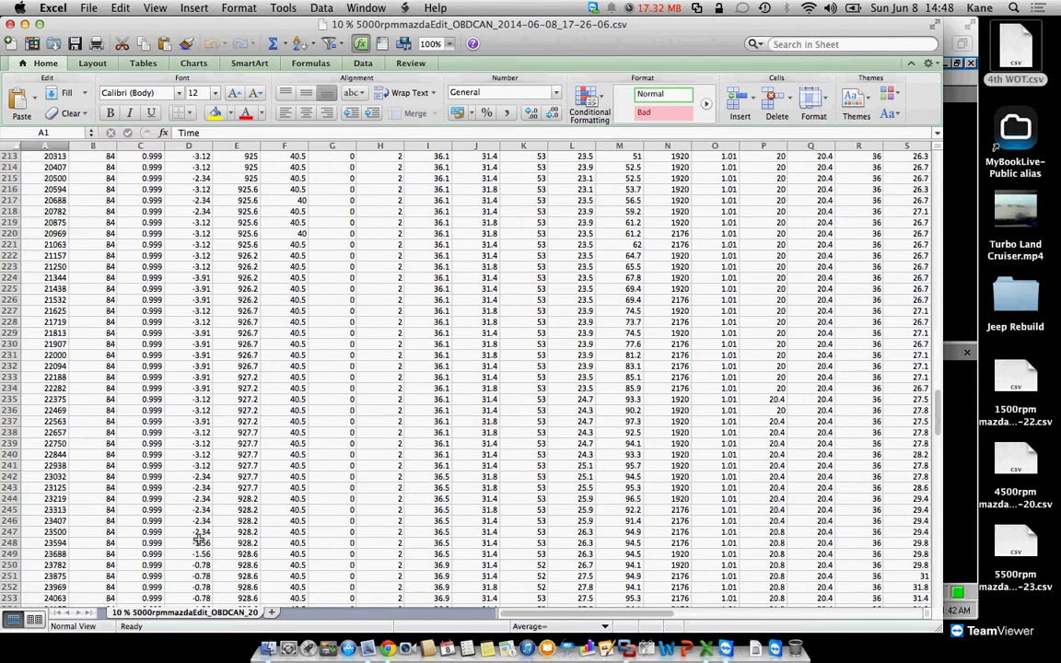
{"action": "scroll", "coordinate": [199, 539], "scroll_direction": "down", "scroll_amount": 18}
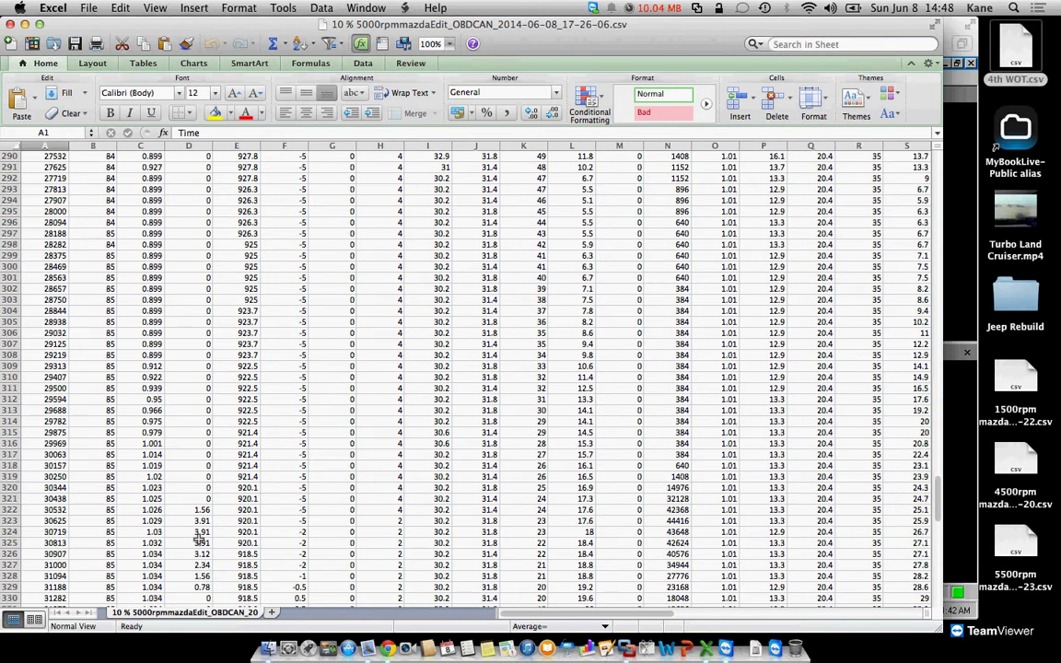
{"action": "scroll", "coordinate": [198, 540], "scroll_direction": "up", "scroll_amount": 5}
{"action": "scroll", "coordinate": [199, 540], "scroll_direction": "up", "scroll_amount": 20}
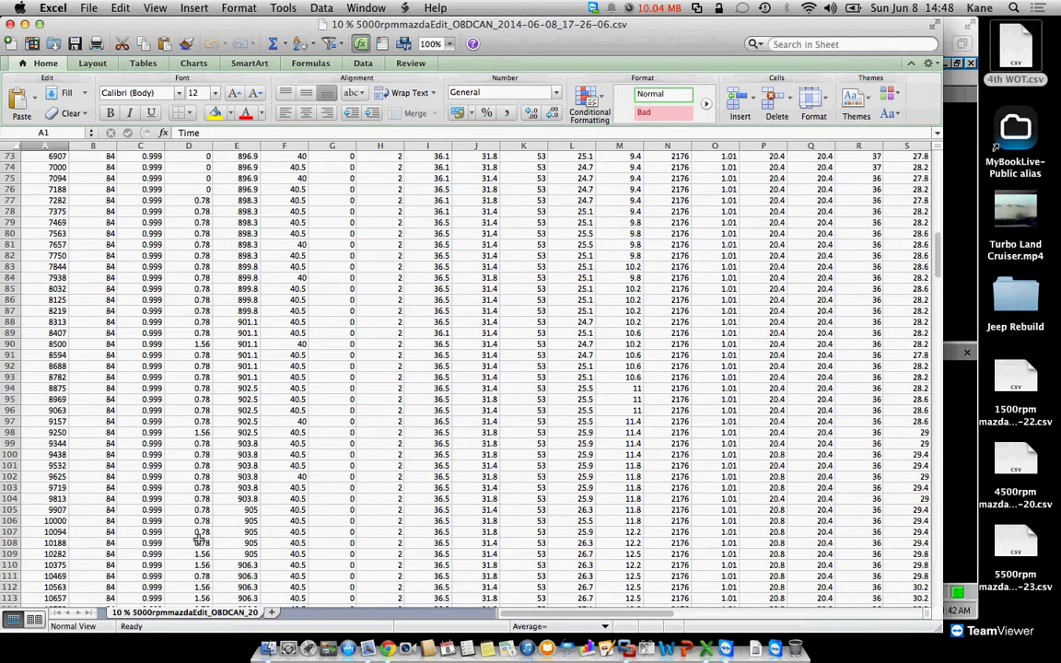
{"action": "scroll", "coordinate": [199, 540], "scroll_direction": "up", "scroll_amount": 10}
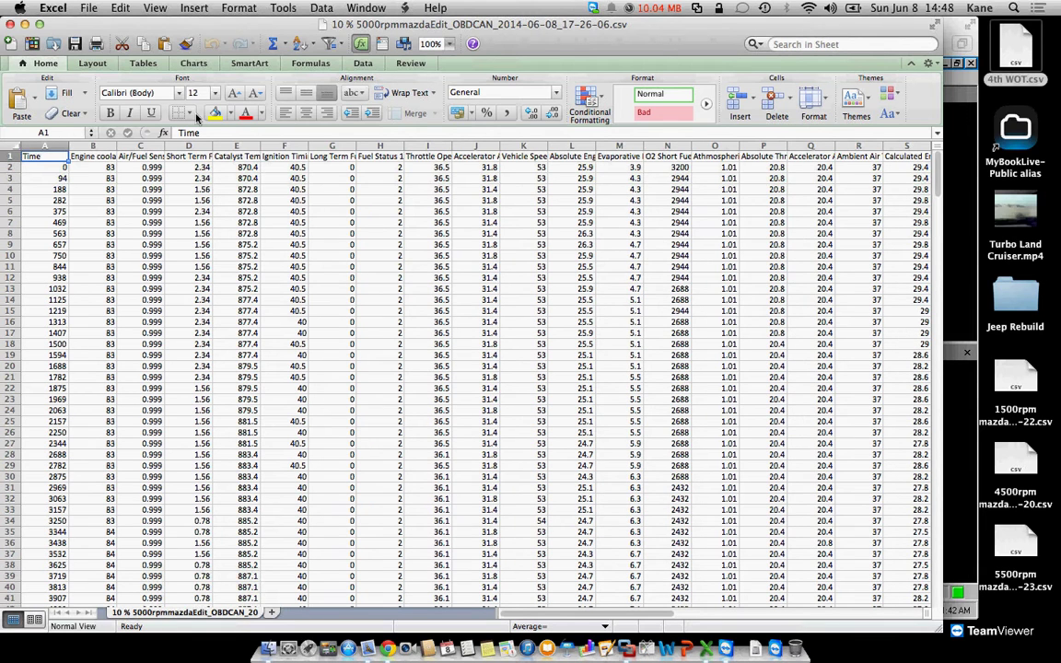
Examine the Short Term and Long Term Fuel Trim B1 columns down the log to find where the steady 5000 rpm section ends.
{"action": "left_click", "coordinate": [201, 146]}
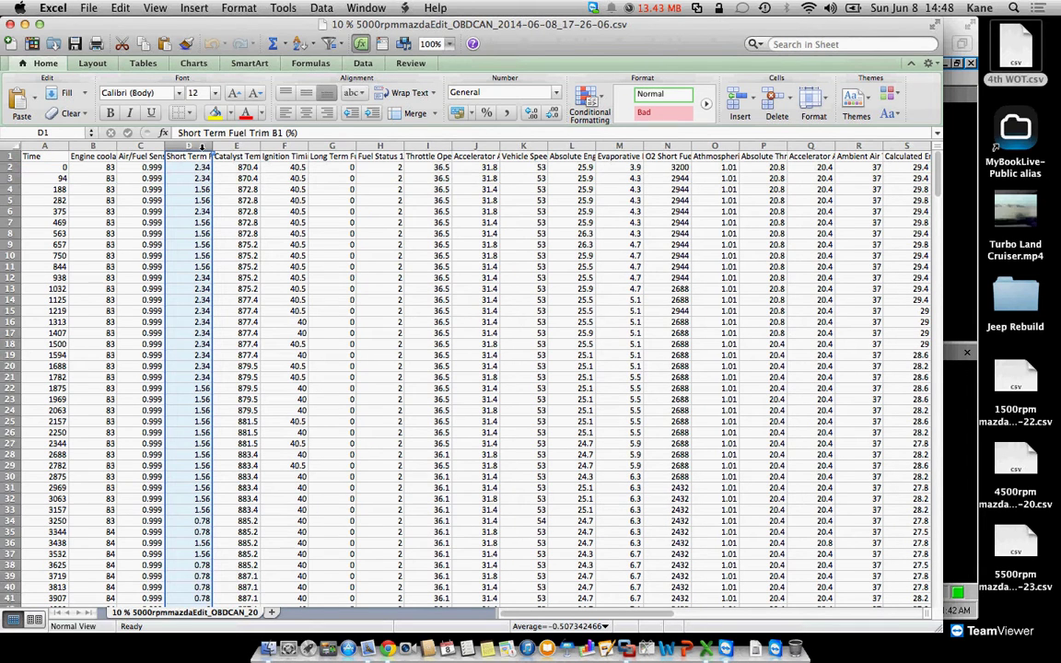
{"action": "left_click", "coordinate": [332, 146]}
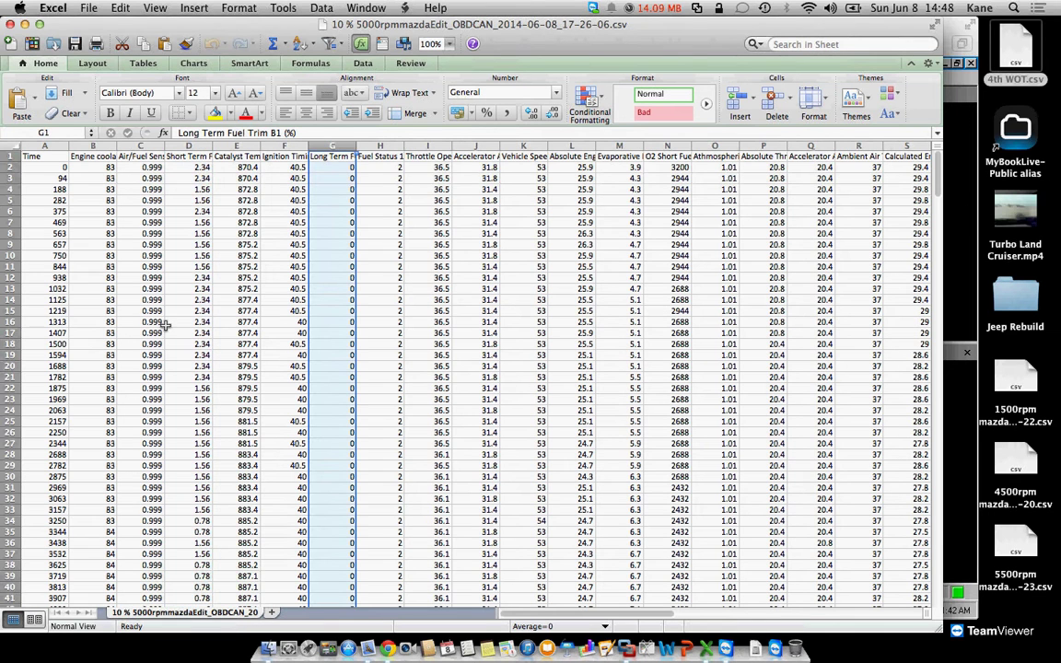
{"action": "scroll", "coordinate": [196, 217], "scroll_direction": "down", "scroll_amount": 20}
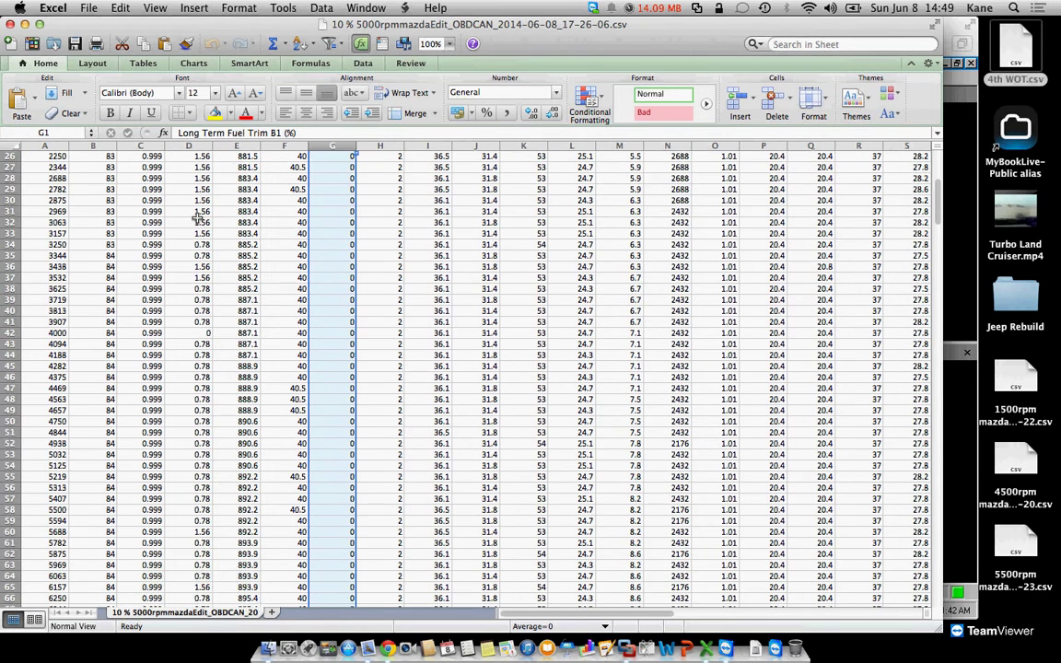
{"action": "scroll", "coordinate": [196, 217], "scroll_direction": "down", "scroll_amount": 1}
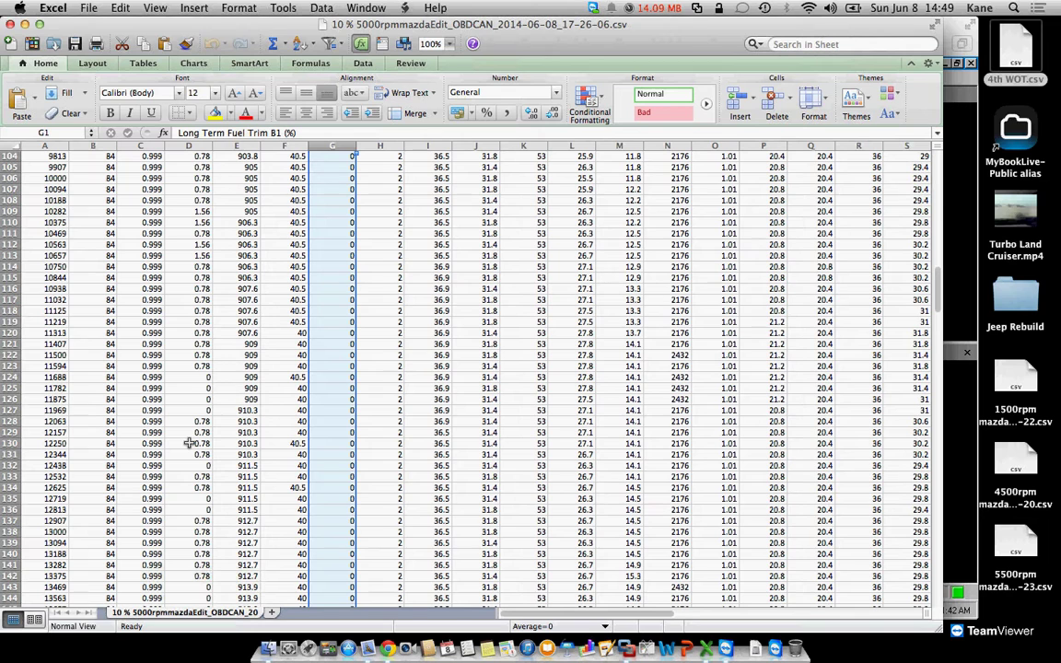
{"action": "scroll", "coordinate": [189, 443], "scroll_direction": "down", "scroll_amount": 16}
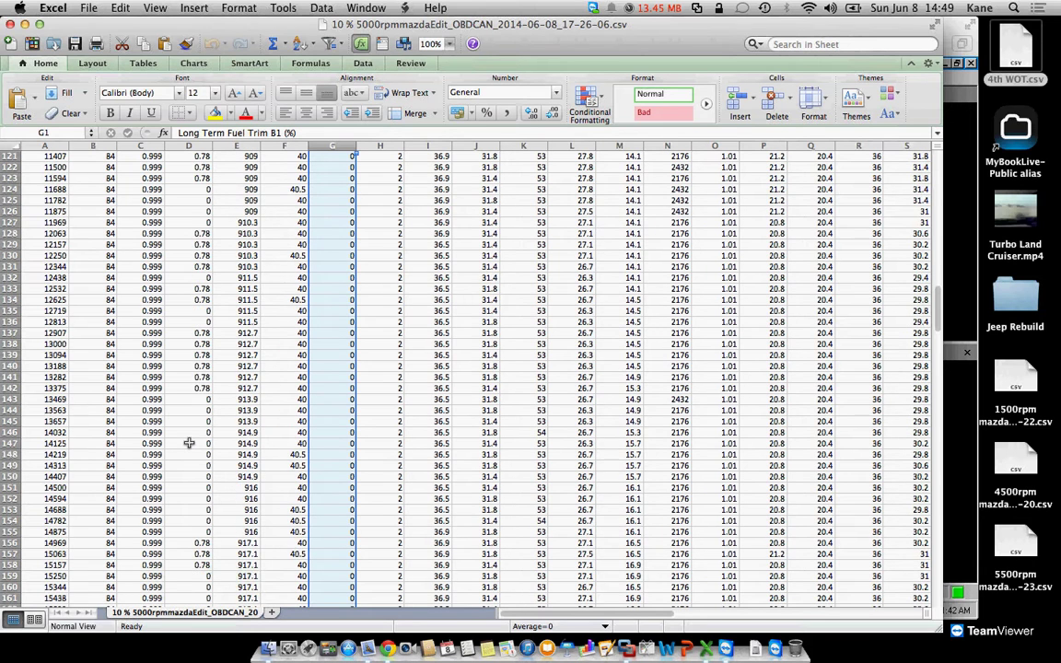
{"action": "scroll", "coordinate": [189, 443], "scroll_direction": "down", "scroll_amount": 12}
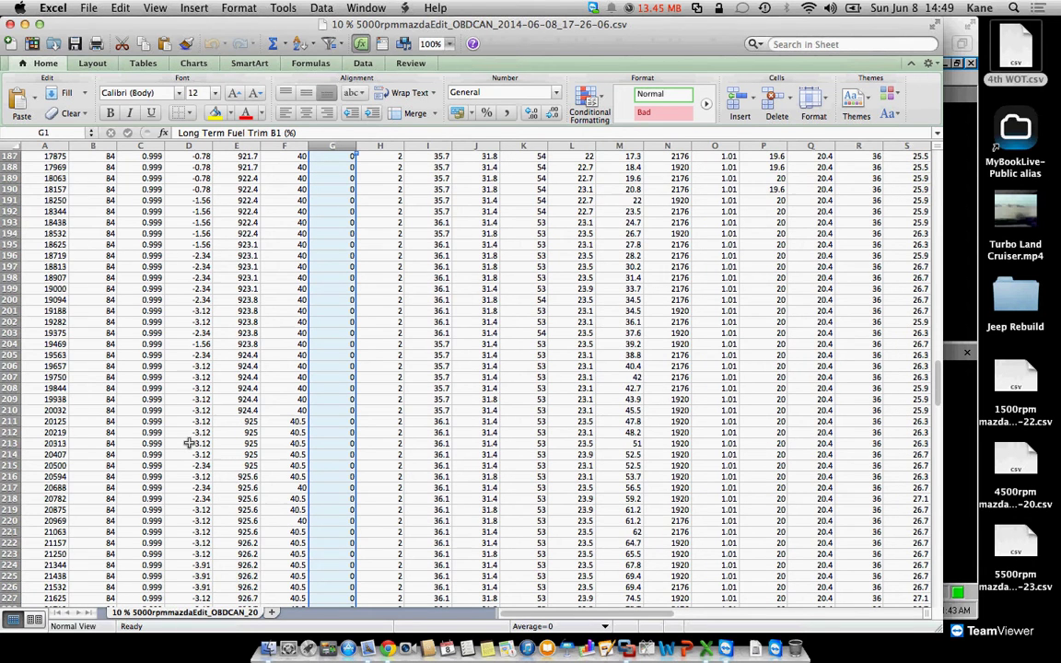
{"action": "scroll", "coordinate": [189, 443], "scroll_direction": "down", "scroll_amount": 3}
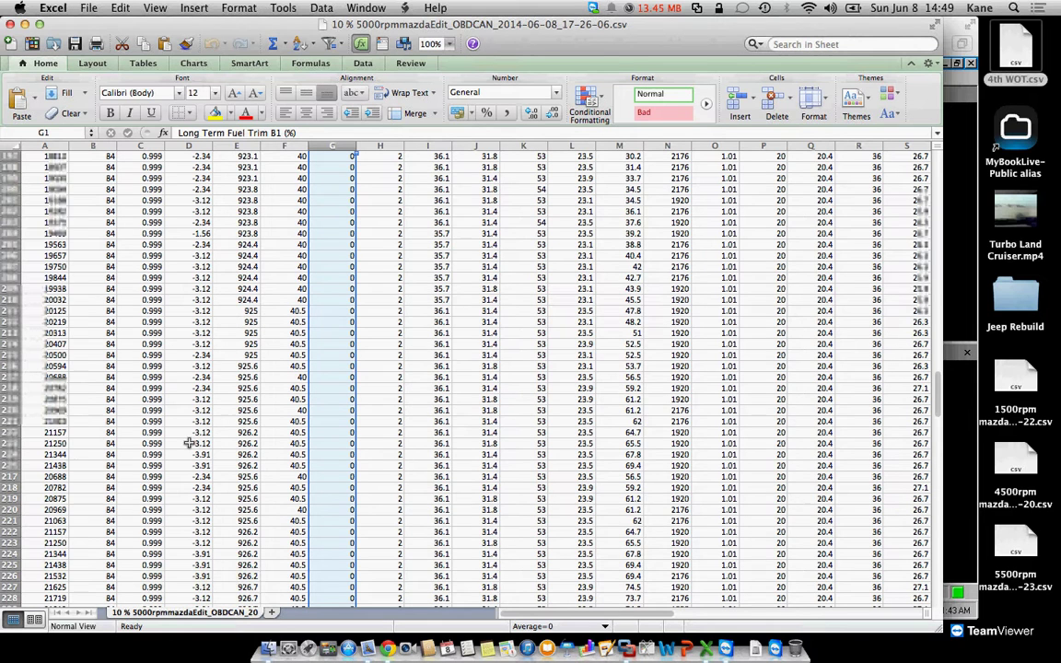
{"action": "scroll", "coordinate": [188, 443], "scroll_direction": "down", "scroll_amount": 14}
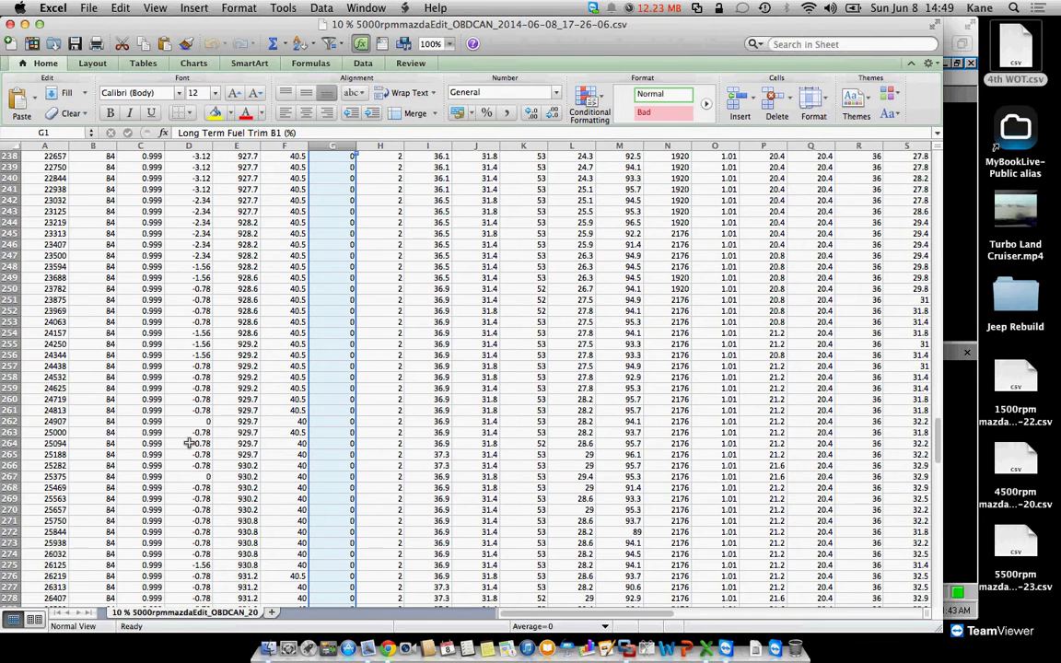
{"action": "scroll", "coordinate": [188, 443], "scroll_direction": "down", "scroll_amount": 3}
{"action": "scroll", "coordinate": [189, 443], "scroll_direction": "down", "scroll_amount": 2}
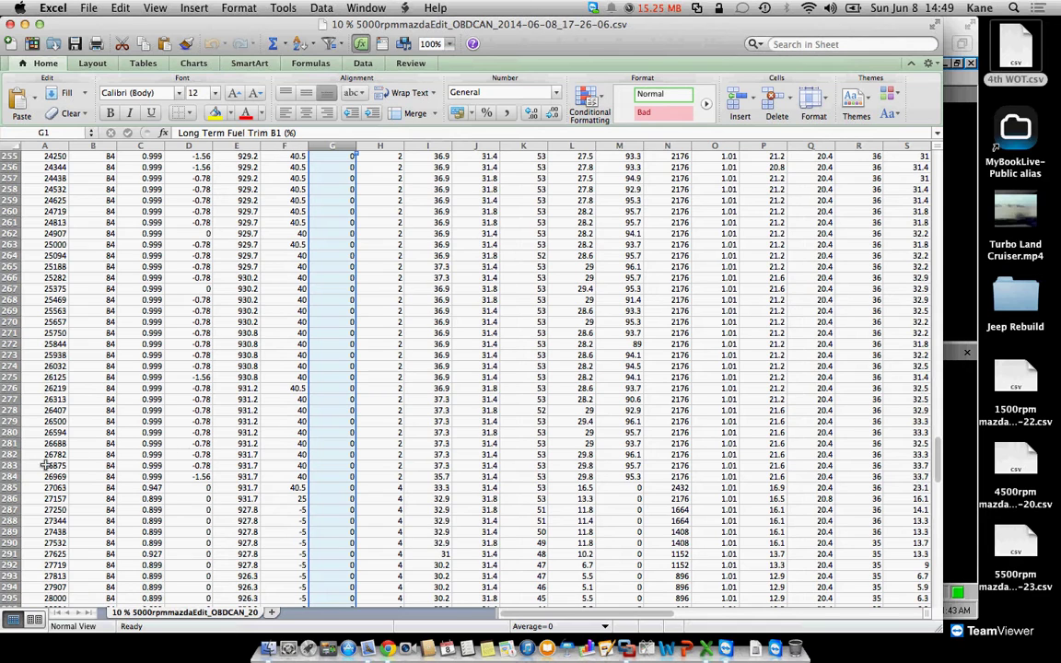
Delete rows 2 through 284 of the log, keeping the header row.
{"action": "left_click", "coordinate": [10, 476]}
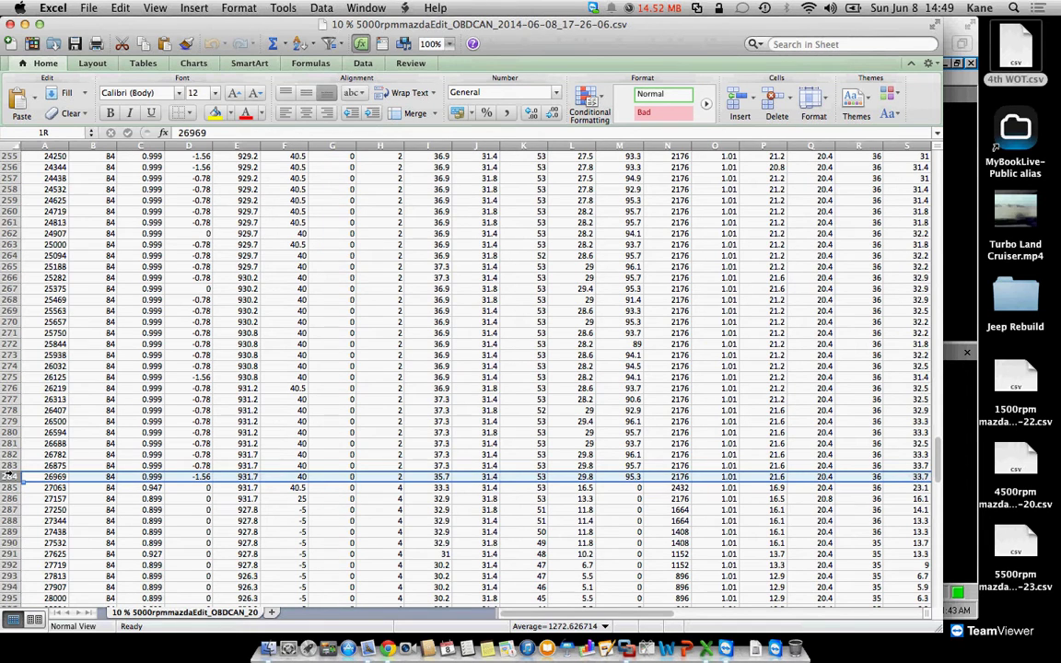
{"action": "left_click_drag", "start_coordinate": [9, 476], "coordinate": [9, 171]}
{"action": "right_click", "coordinate": [9, 171]}
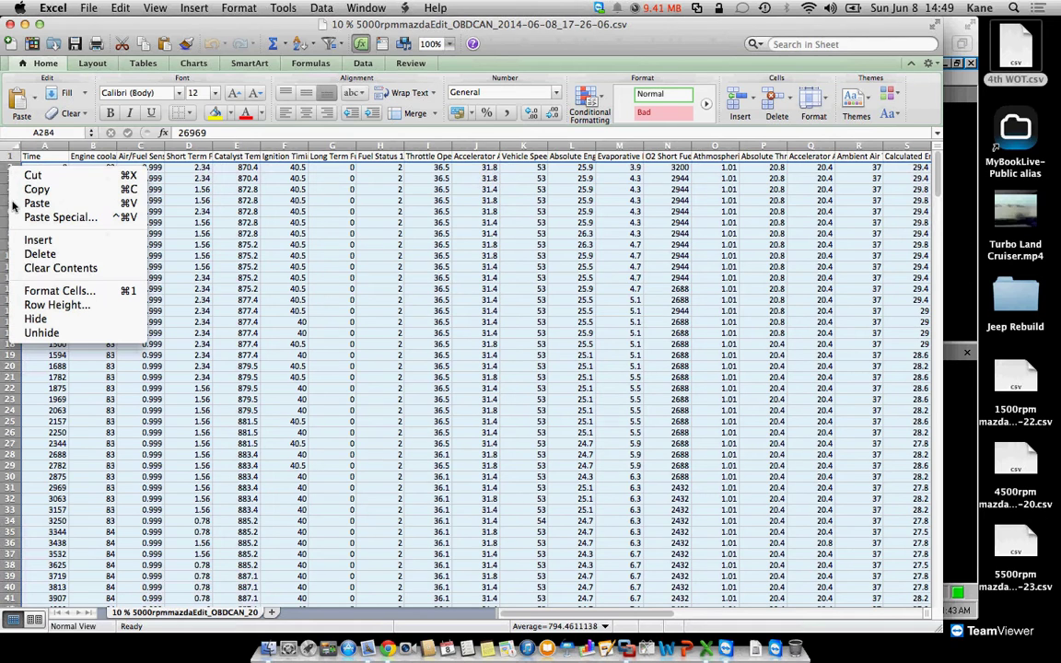
{"action": "left_click", "coordinate": [39, 254]}
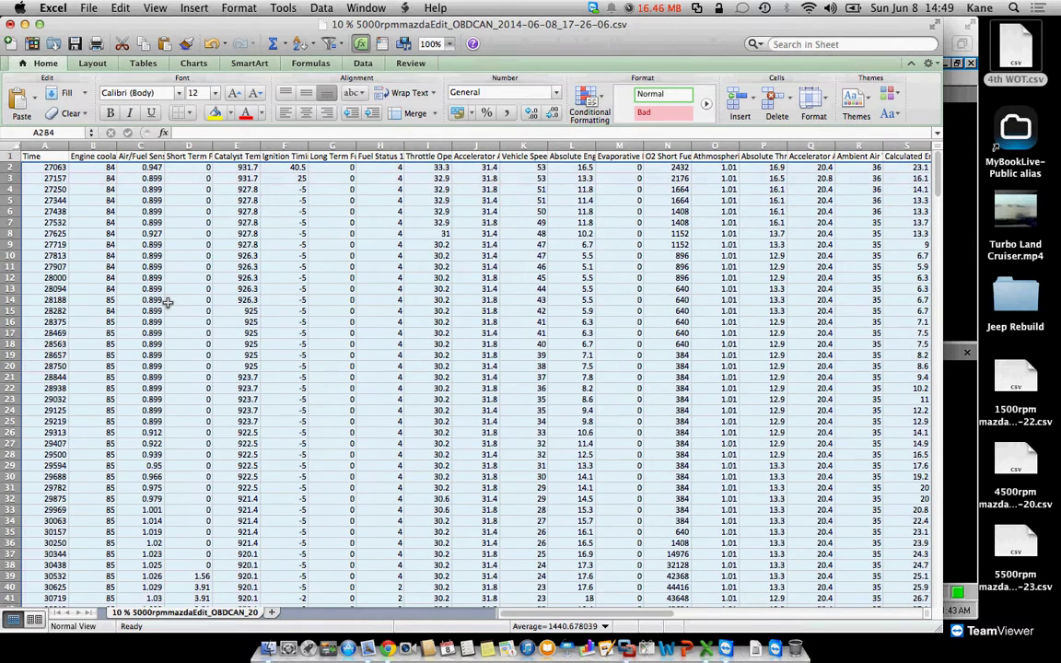
Review the remaining log rows and highlight the Air/Fuel Sensor values from row 38 up to the header.
{"action": "scroll", "coordinate": [168, 302], "scroll_direction": "down", "scroll_amount": 3}
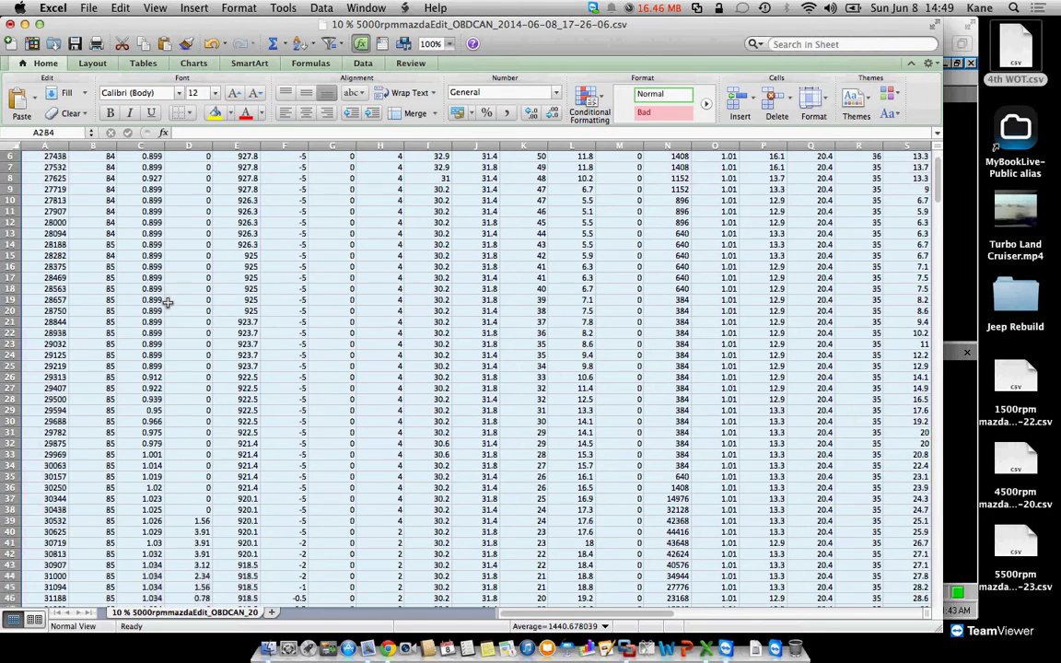
{"action": "scroll", "coordinate": [168, 302], "scroll_direction": "down", "scroll_amount": 15}
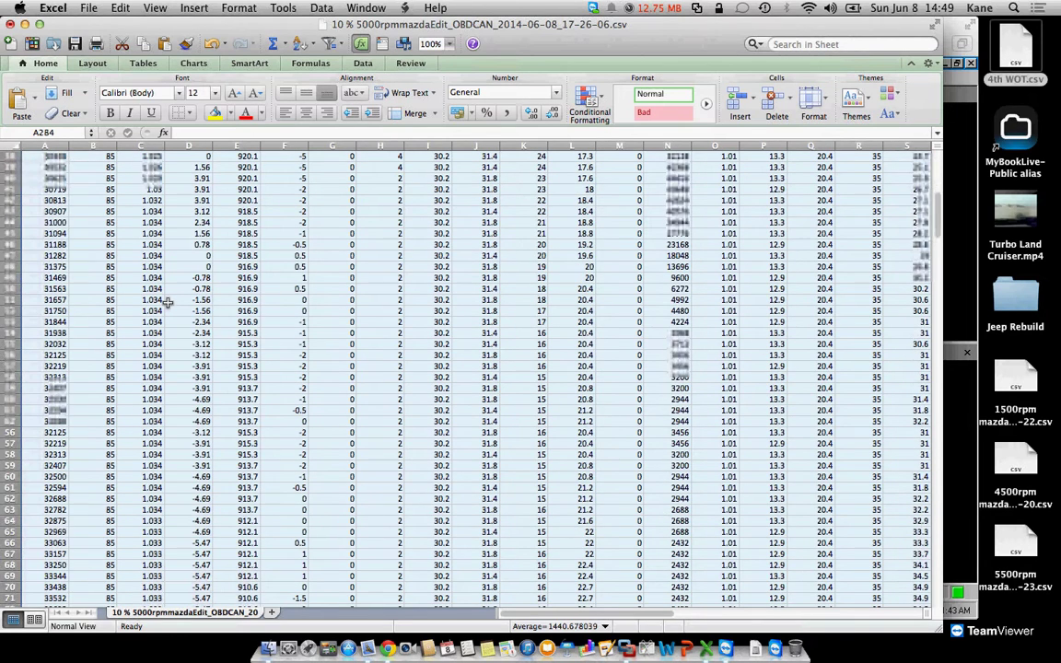
{"action": "scroll", "coordinate": [168, 302], "scroll_direction": "down", "scroll_amount": 5}
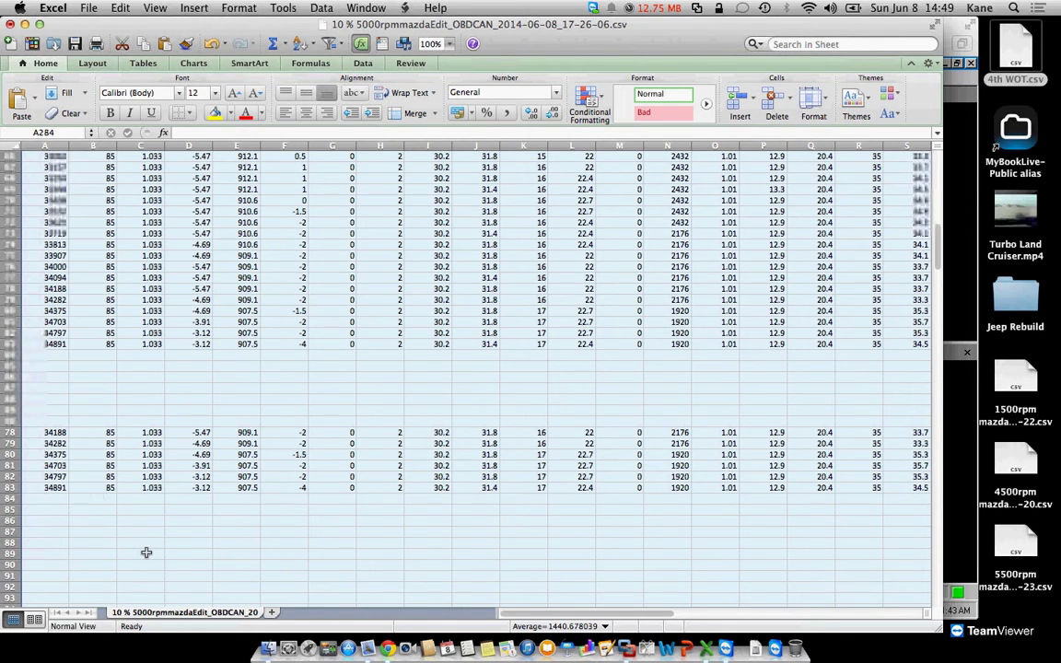
{"action": "scroll", "coordinate": [146, 551], "scroll_direction": "up", "scroll_amount": 20}
{"action": "left_click_drag", "start_coordinate": [146, 565], "coordinate": [151, 156]}
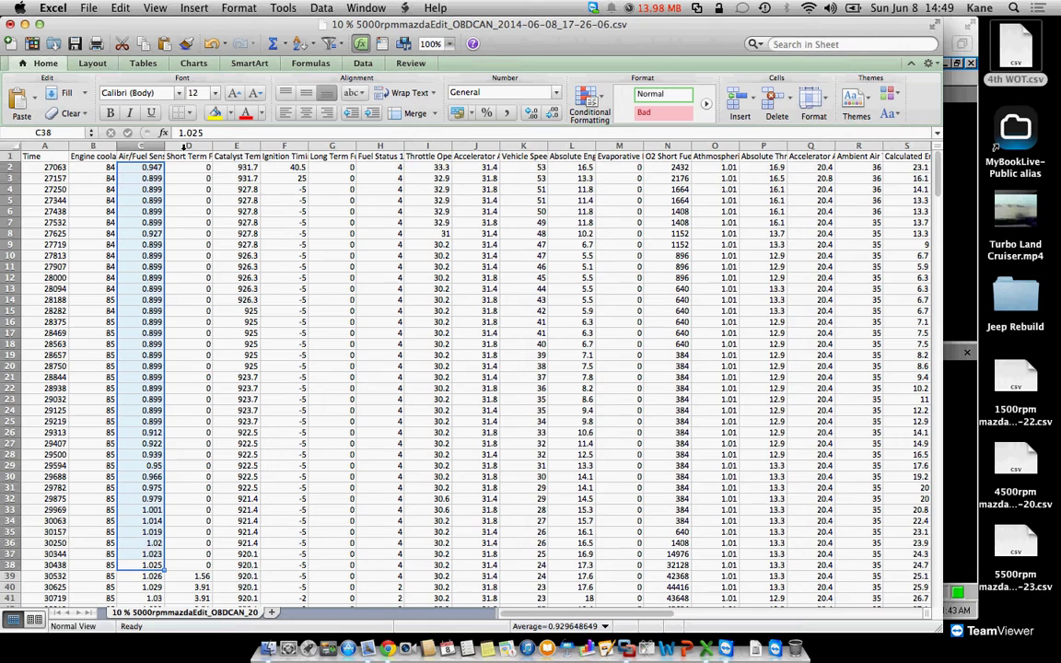
Insert a blank column between Air/Fuel Sensor (V) and Short Term Fuel Trim B1, leaving its formatting options unchanged.
{"action": "left_click", "coordinate": [185, 148]}
{"action": "right_click", "coordinate": [185, 147]}
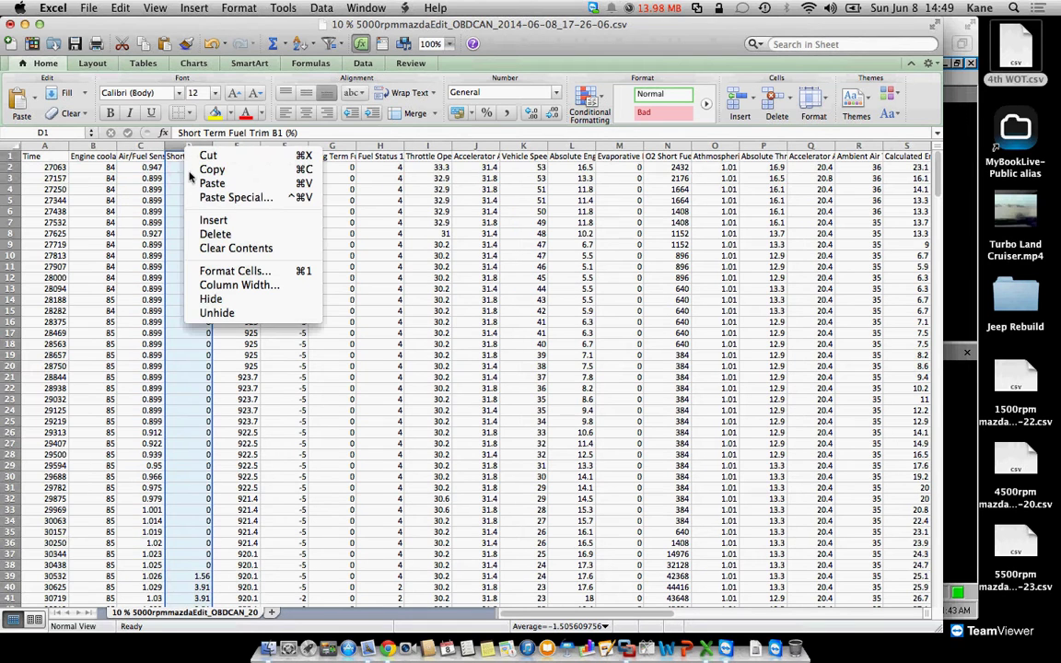
{"action": "left_click", "coordinate": [211, 219]}
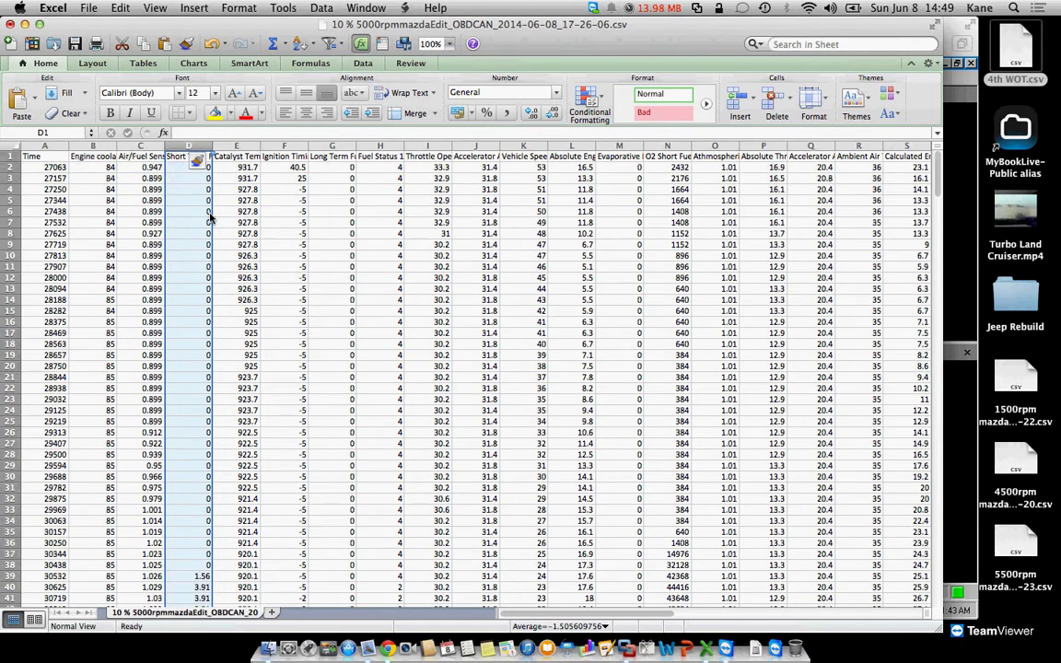
{"action": "left_click", "coordinate": [193, 163]}
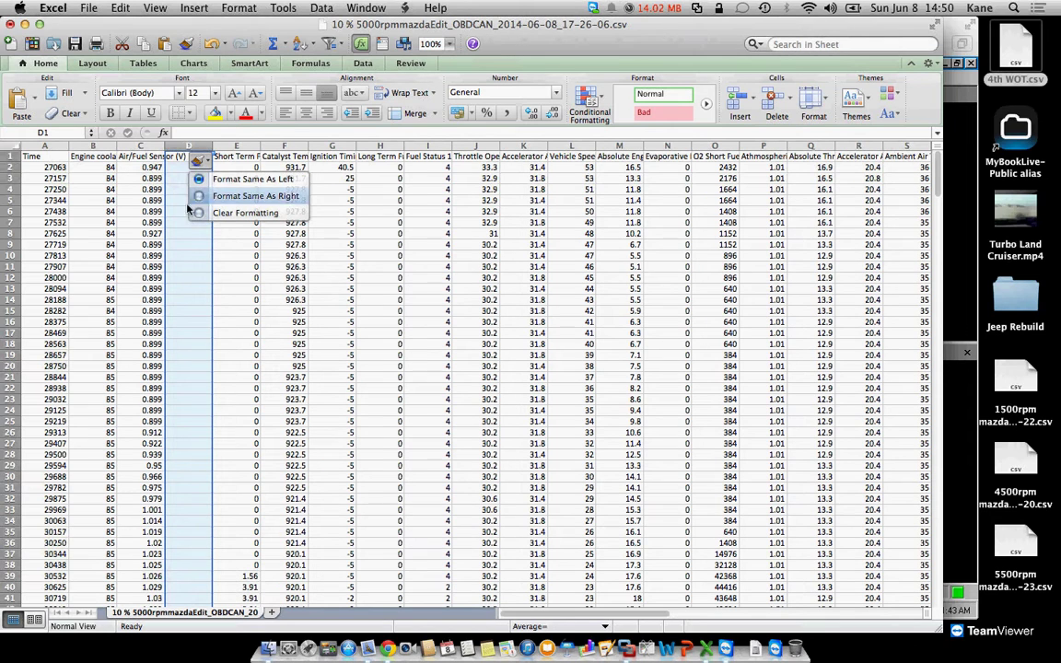
{"action": "left_click", "coordinate": [173, 221]}
{"action": "left_click", "coordinate": [189, 244]}
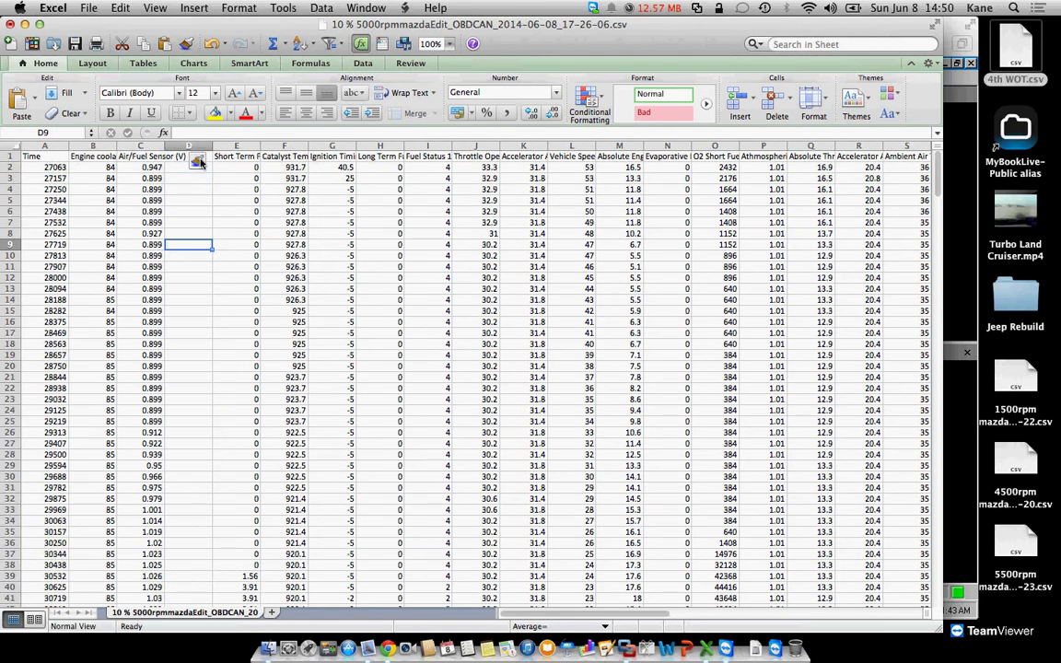
Widen the Air/Fuel Sensor (V) column so that its full header fits.
{"action": "double_click", "coordinate": [184, 167]}
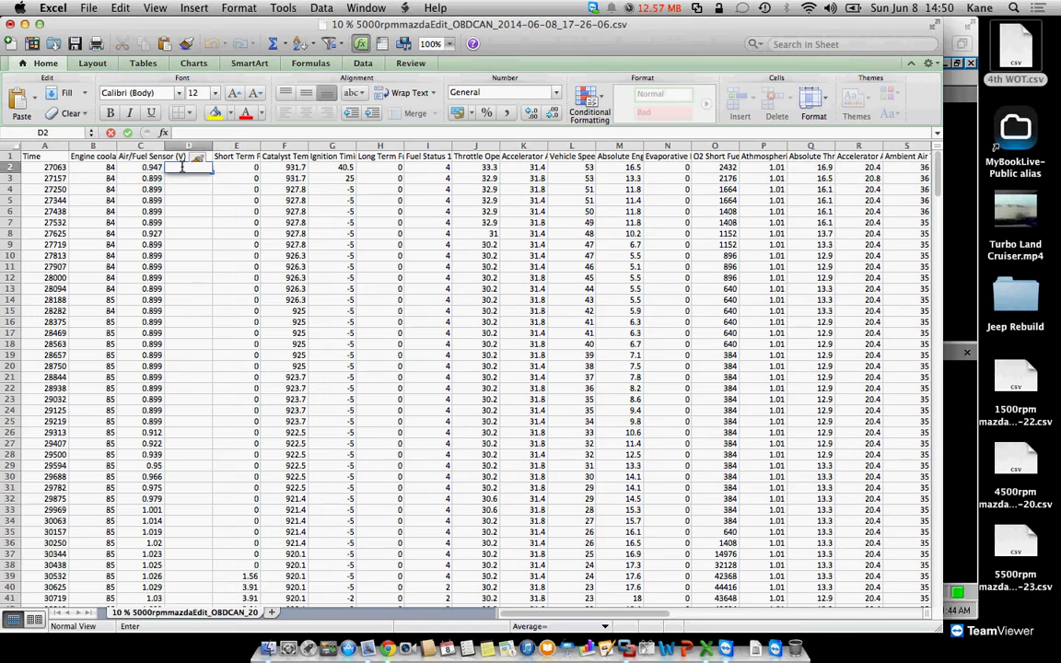
{"action": "key", "text": "Return"}
{"action": "key", "text": "Return"}
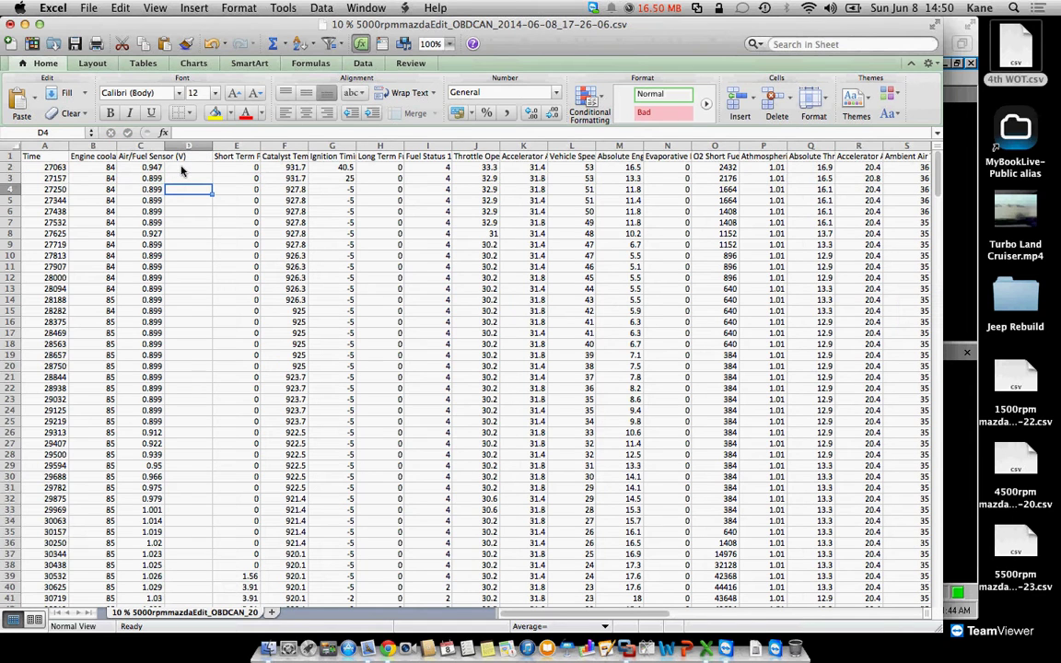
{"action": "left_click_drag", "start_coordinate": [164, 146], "coordinate": [189, 146]}
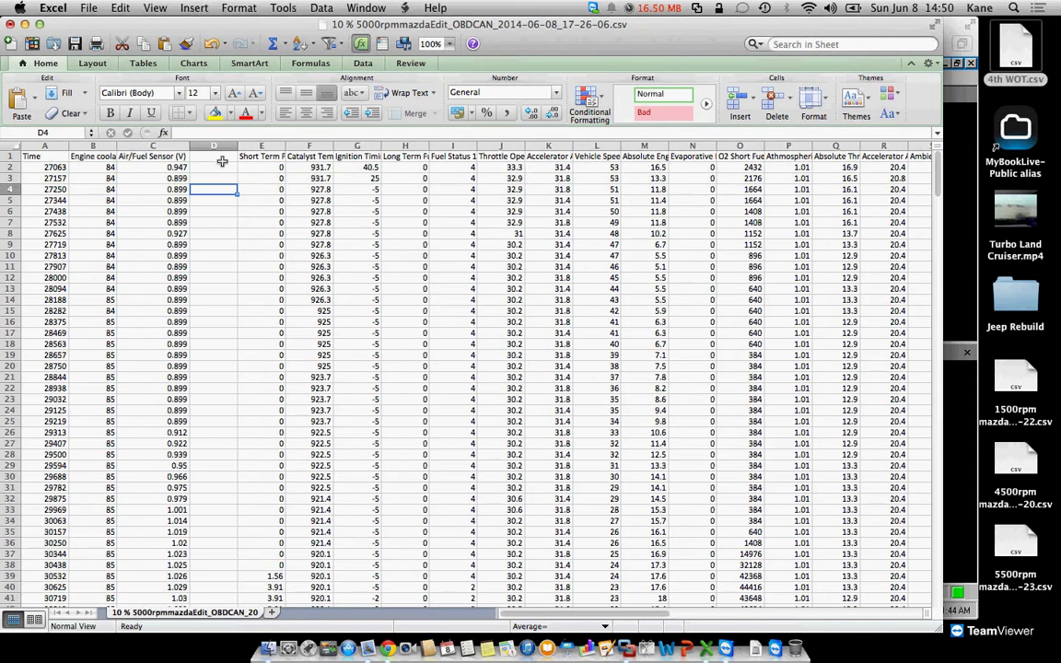
Enter the header AFR in cell D1 of the blank column.
{"action": "left_click", "coordinate": [210, 158]}
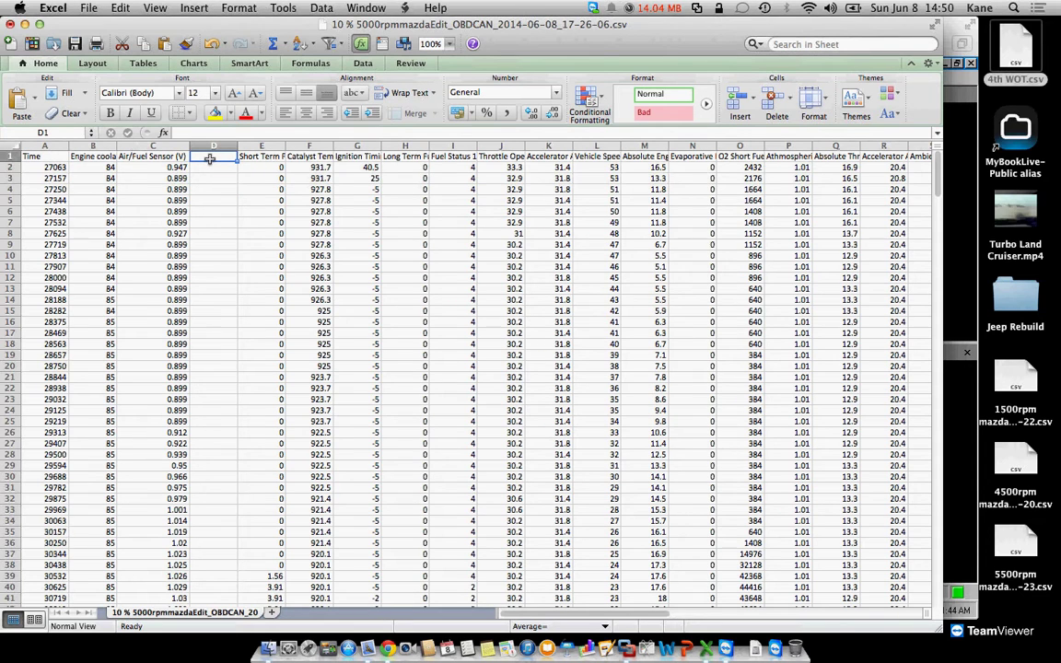
{"action": "type", "text": "AFR"}
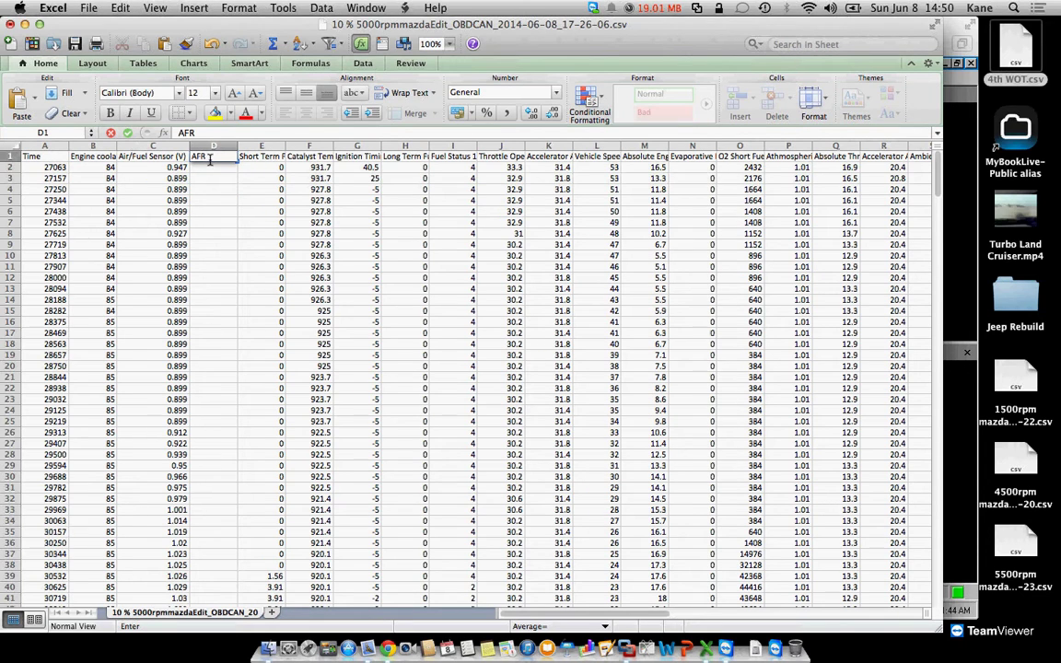
{"action": "key", "text": "Return"}
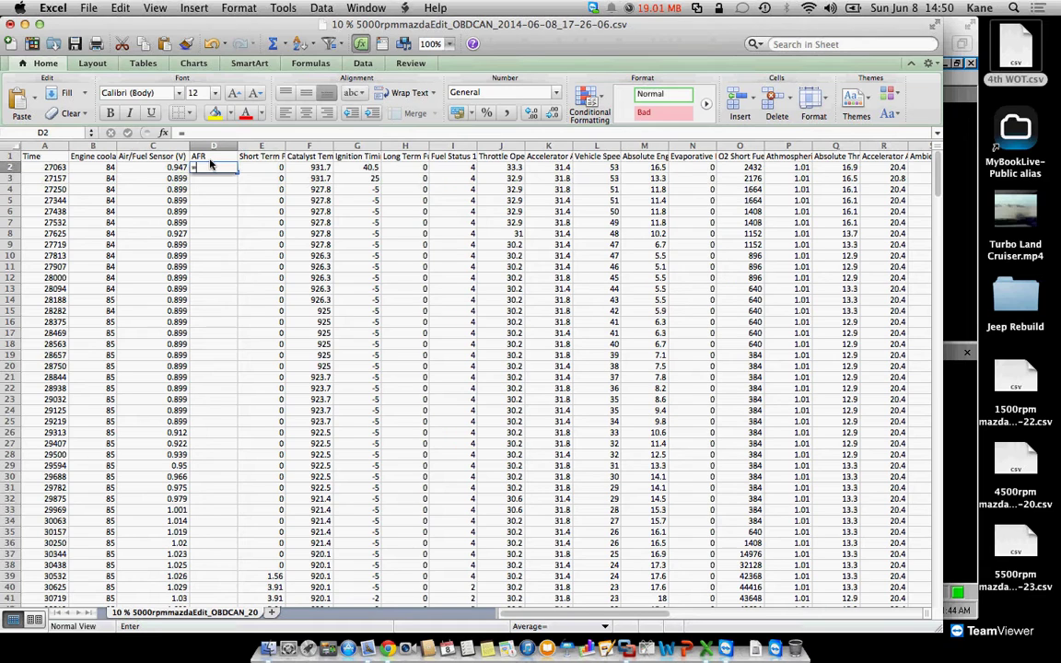
Enter the formula =C2*14.7 in cell D2 of the AFR column.
{"action": "type", "text": "="}
{"action": "left_click", "coordinate": [180, 168]}
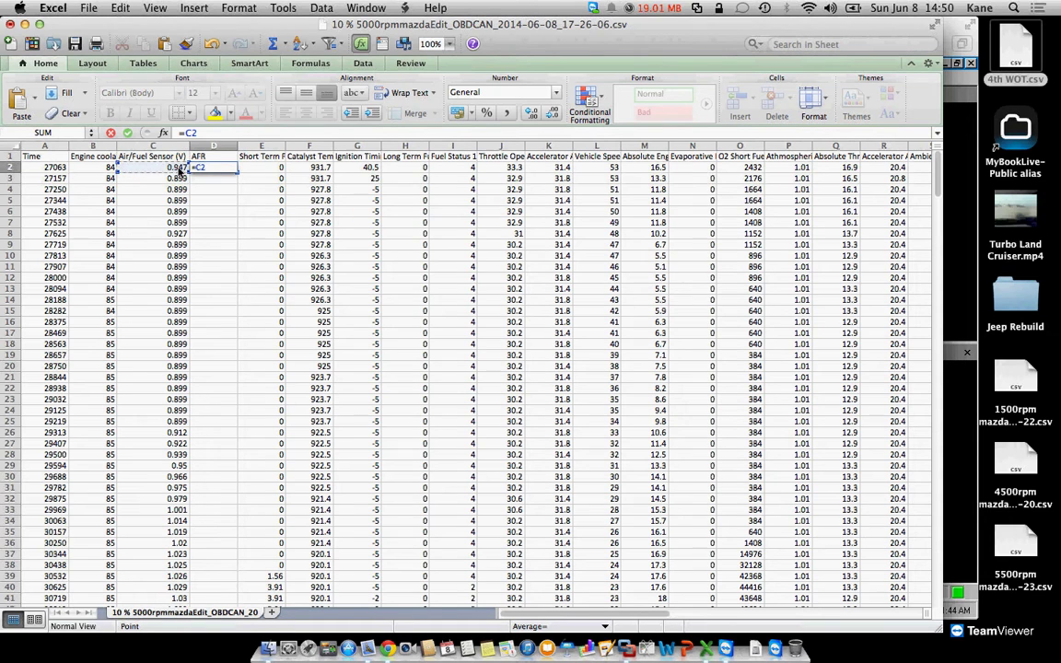
{"action": "type", "text": "*145"}
{"action": "key", "text": "BackSpace"}
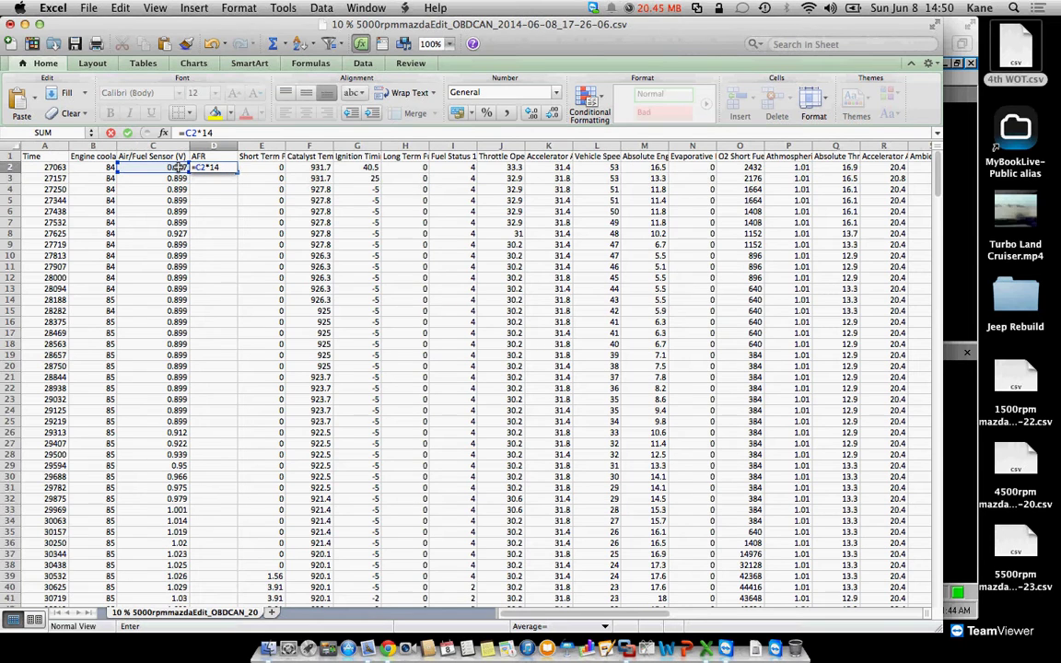
{"action": "type", "text": ".7"}
{"action": "key", "text": "Return"}
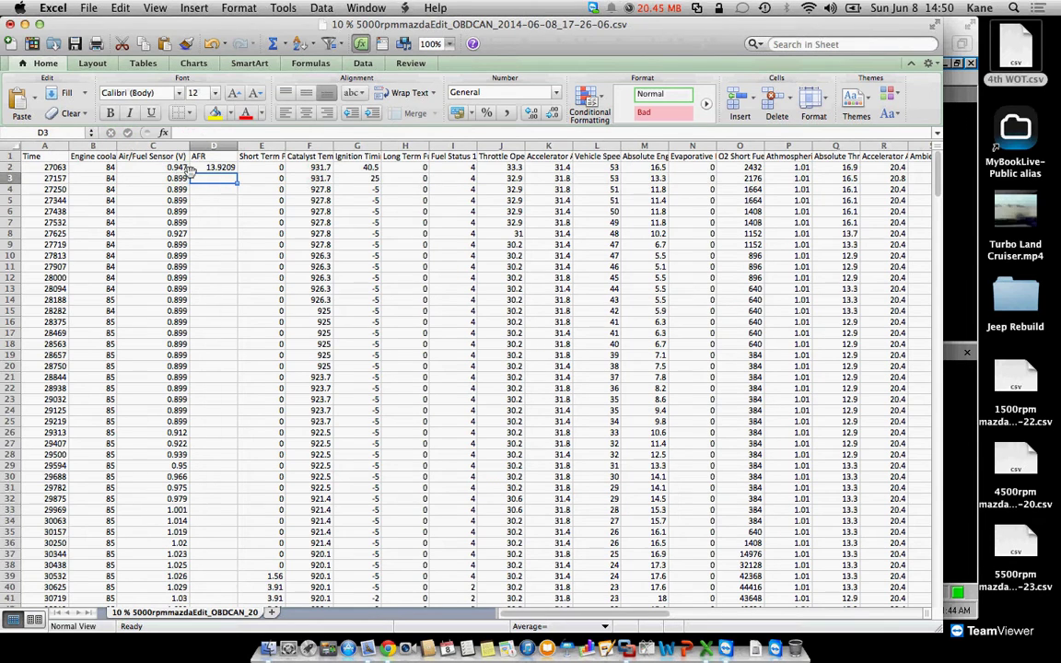
Copy the AFR formula from D2 and paste it down the column through row 38.
{"action": "left_click", "coordinate": [208, 166]}
{"action": "key", "text": "super+c"}
{"action": "key", "text": "shift+Down"}
{"action": "key", "text": "shift+Down"}
{"action": "key", "text": "shift+Down"}
{"action": "key", "text": "shift+Down"}
{"action": "key", "text": "shift+Down"}
{"action": "key", "text": "shift+Down"}
{"action": "key", "text": "shift+Down"}
{"action": "key", "text": "shift+Down"}
{"action": "key", "text": "shift+Down"}
{"action": "key", "text": "shift+Down"}
{"action": "key", "text": "shift+Down"}
{"action": "key", "text": "shift+Down"}
{"action": "key", "text": "shift+Down"}
{"action": "key", "text": "shift+Down"}
{"action": "key", "text": "shift+Down"}
{"action": "key", "text": "shift+Down"}
{"action": "key", "text": "shift+Down"}
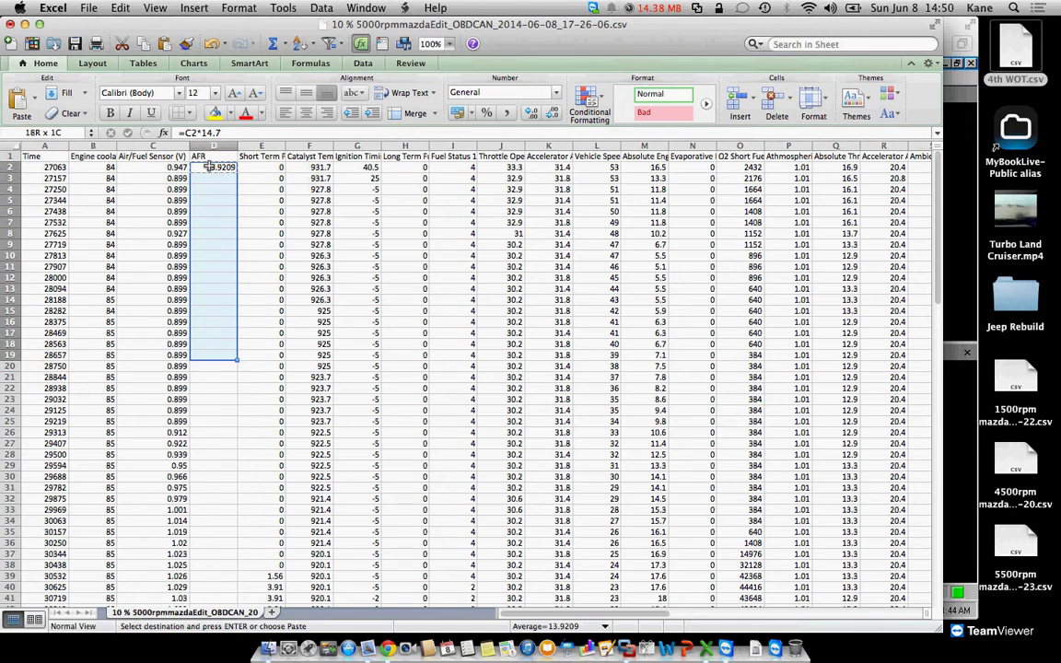
{"action": "key", "text": "shift+Down"}
{"action": "key", "text": "shift+Down"}
{"action": "key", "text": "shift+Down"}
{"action": "key", "text": "shift+Down"}
{"action": "key", "text": "shift+Down"}
{"action": "key", "text": "shift+Down"}
{"action": "key", "text": "shift+Down"}
{"action": "key", "text": "shift+Down"}
{"action": "key", "text": "shift+Down"}
{"action": "key", "text": "shift+Down"}
{"action": "key", "text": "shift+Down"}
{"action": "key", "text": "shift+Down"}
{"action": "key", "text": "shift+Down"}
{"action": "key", "text": "shift+Down"}
{"action": "key", "text": "shift+Down"}
{"action": "key", "text": "shift+Down"}
{"action": "key", "text": "shift+Down"}
{"action": "key", "text": "shift+Down"}
{"action": "key", "text": "shift+Down"}
{"action": "key", "text": "shift+Down"}
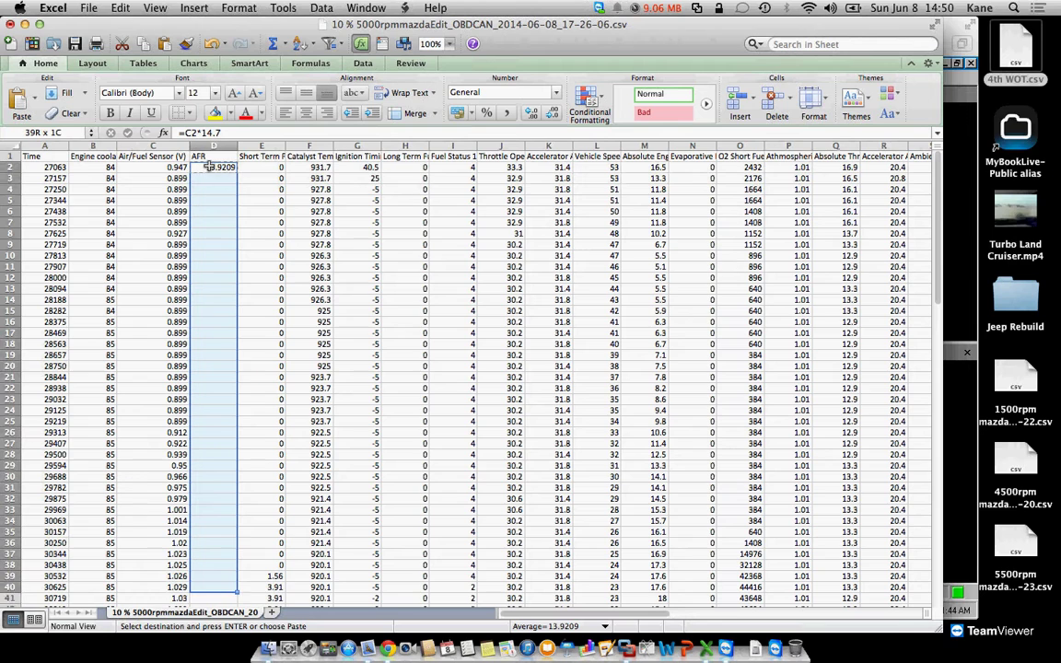
{"action": "key", "text": "shift+Down"}
{"action": "key", "text": "shift+Down"}
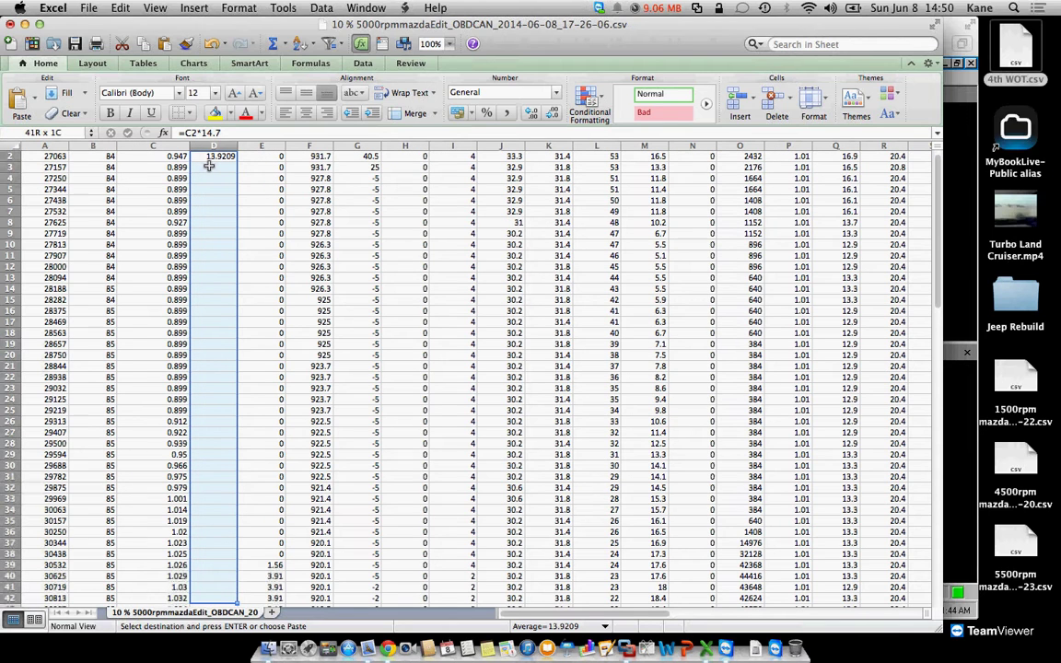
{"action": "key", "text": "shift+Down"}
{"action": "key", "text": "shift+Down"}
{"action": "key", "text": "shift+Down"}
{"action": "key", "text": "shift+Down"}
{"action": "key", "text": "shift+Down"}
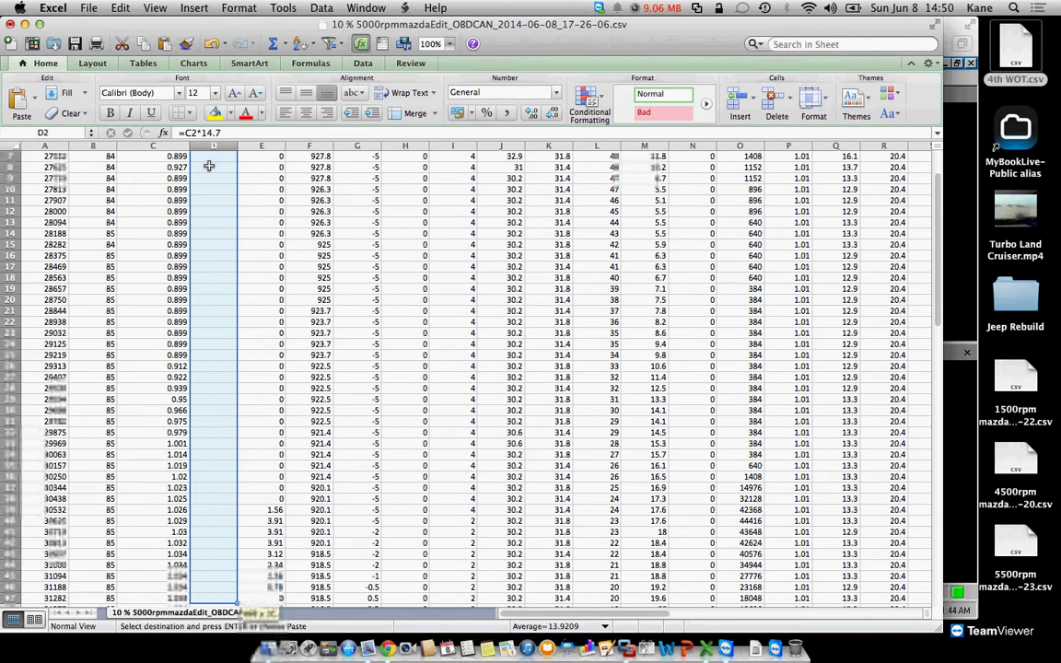
{"action": "key", "text": "shift+Down"}
{"action": "key", "text": "shift+Down"}
{"action": "key", "text": "shift+Down"}
{"action": "key", "text": "shift+Down"}
{"action": "key", "text": "shift+Down"}
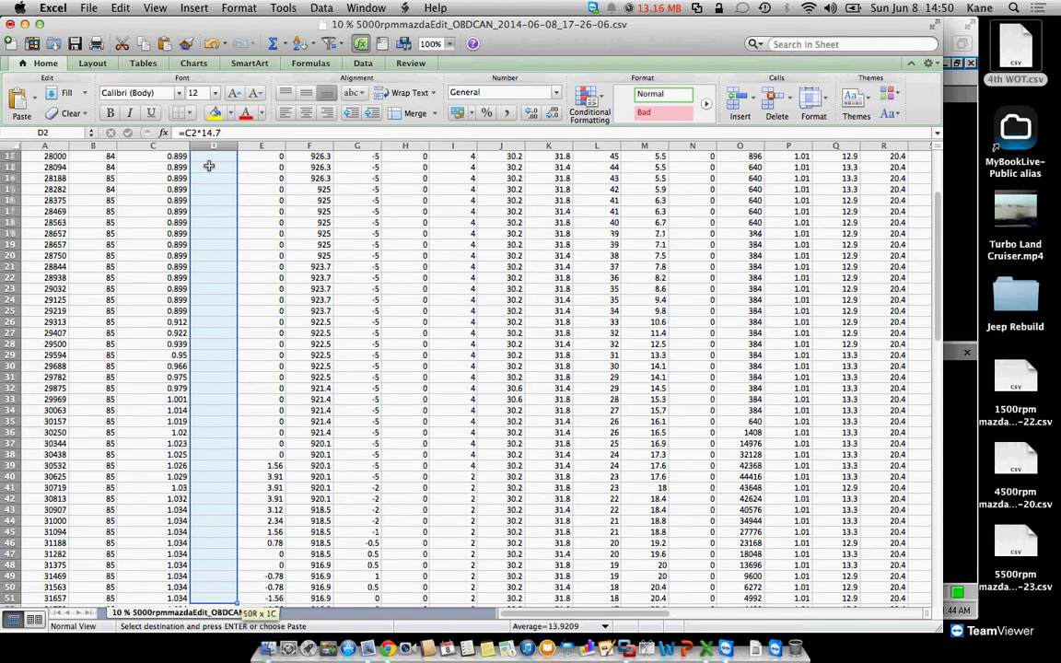
{"action": "key", "text": "shift+Up"}
{"action": "key", "text": "shift+Up"}
{"action": "key", "text": "shift+Up"}
{"action": "key", "text": "shift+Up"}
{"action": "key", "text": "shift+Up"}
{"action": "key", "text": "shift+Up"}
{"action": "key", "text": "shift+Up"}
{"action": "key", "text": "shift+Up"}
{"action": "key", "text": "shift+Up"}
{"action": "key", "text": "shift+Up"}
{"action": "key", "text": "shift+Up"}
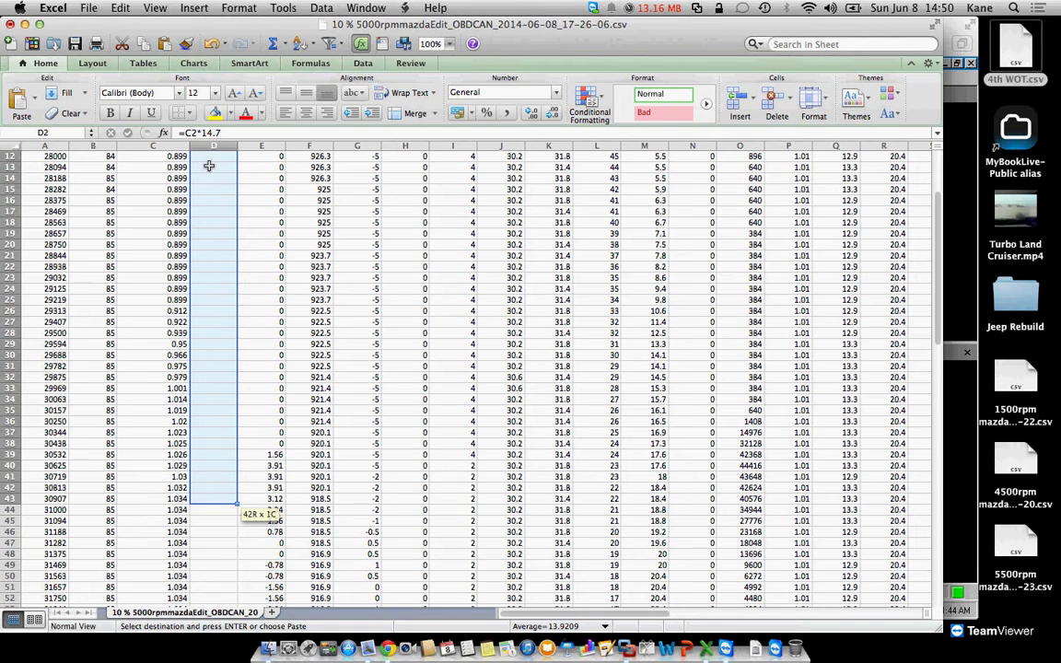
{"action": "key", "text": "shift+Up"}
{"action": "key", "text": "shift+Up"}
{"action": "key", "text": "super+v"}
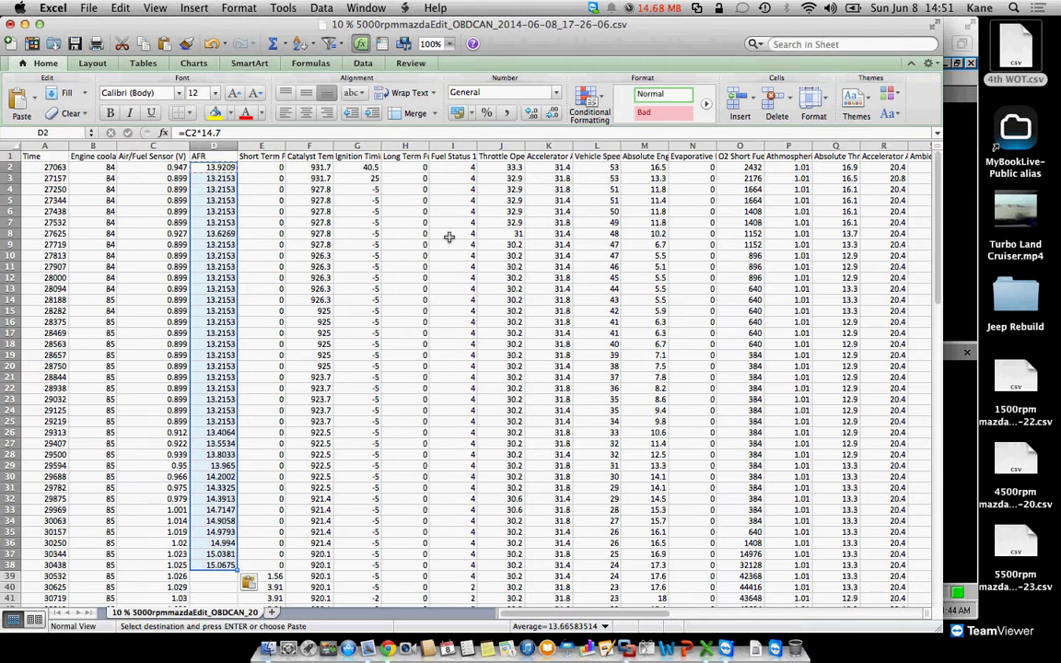
Highlight the Engine Speed (RPM) column and compare its values with the AFR readings across the log.
{"action": "scroll", "coordinate": [449, 237], "scroll_direction": "right", "scroll_amount": 1}
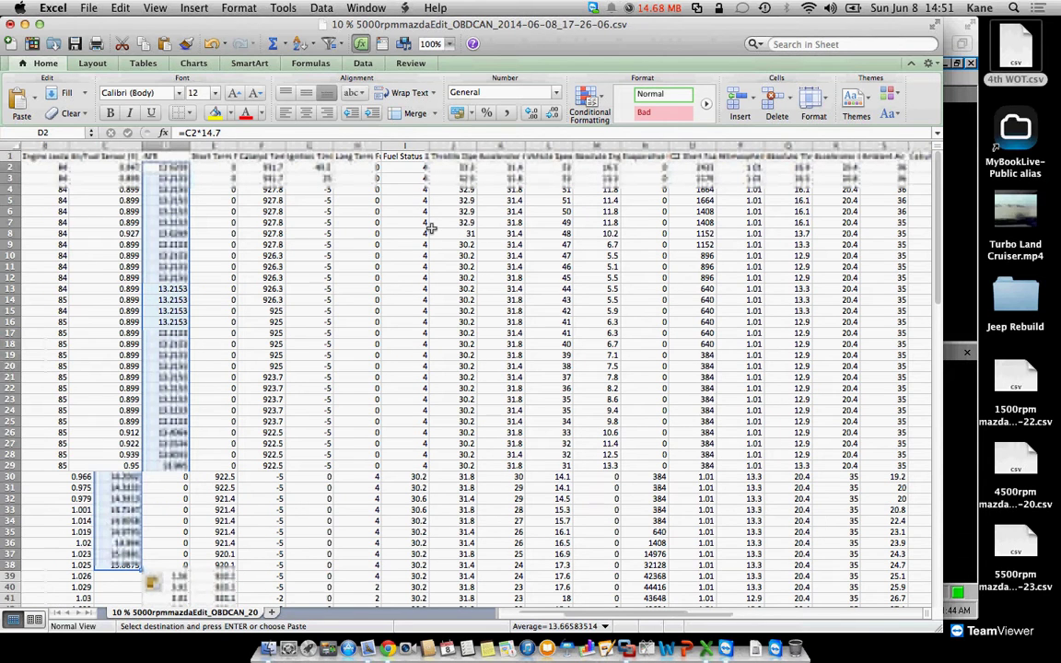
{"action": "scroll", "coordinate": [429, 143], "scroll_direction": "right", "scroll_amount": 10}
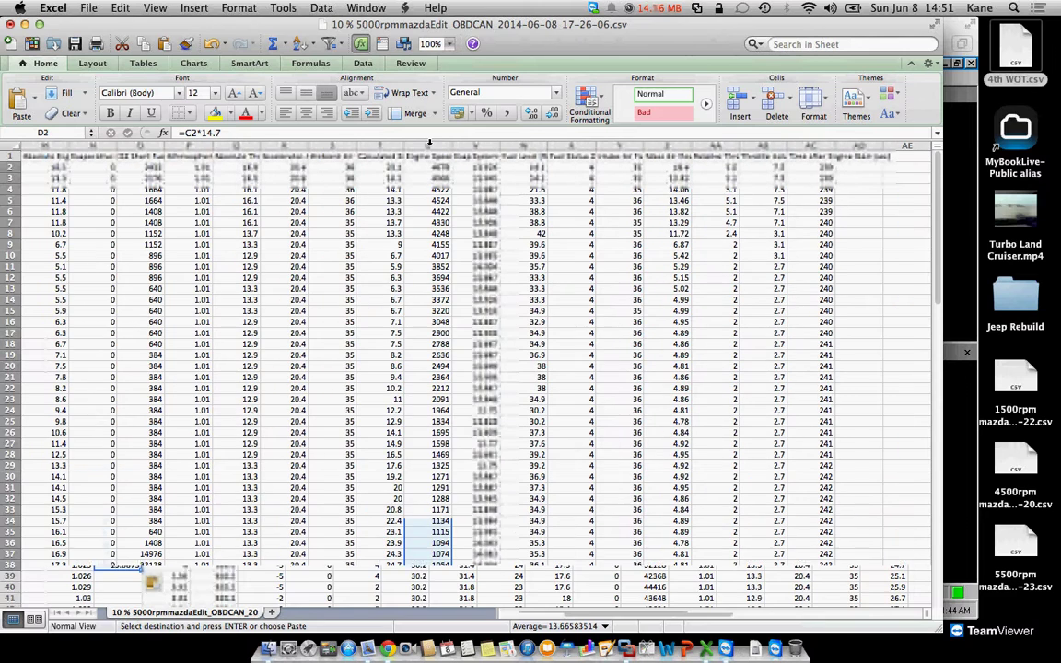
{"action": "left_click", "coordinate": [429, 142]}
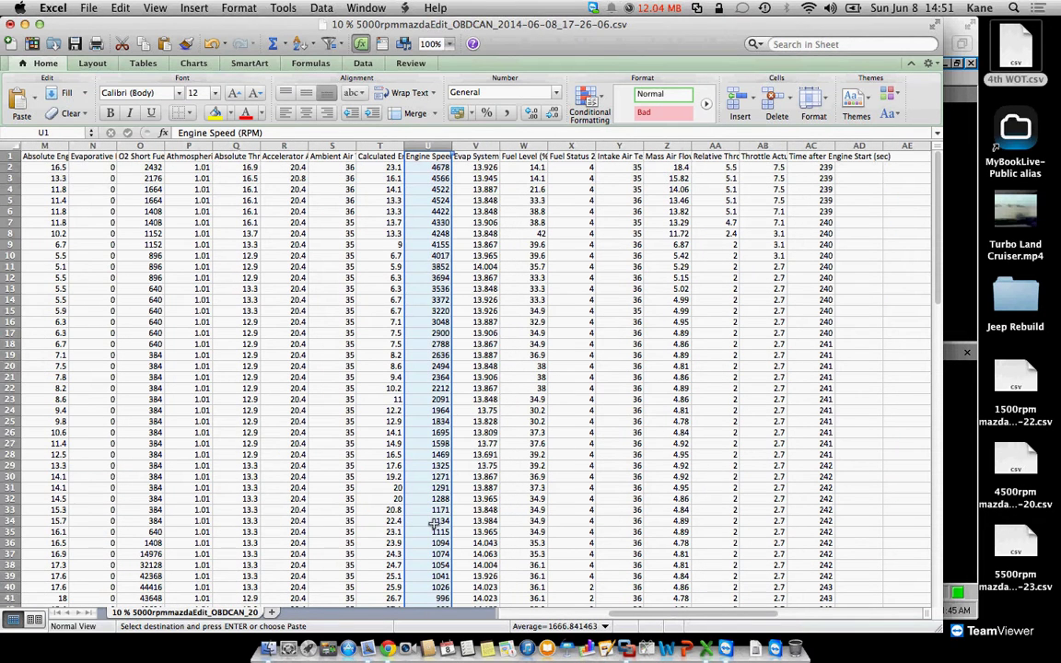
{"action": "scroll", "coordinate": [435, 532], "scroll_direction": "left", "scroll_amount": 2}
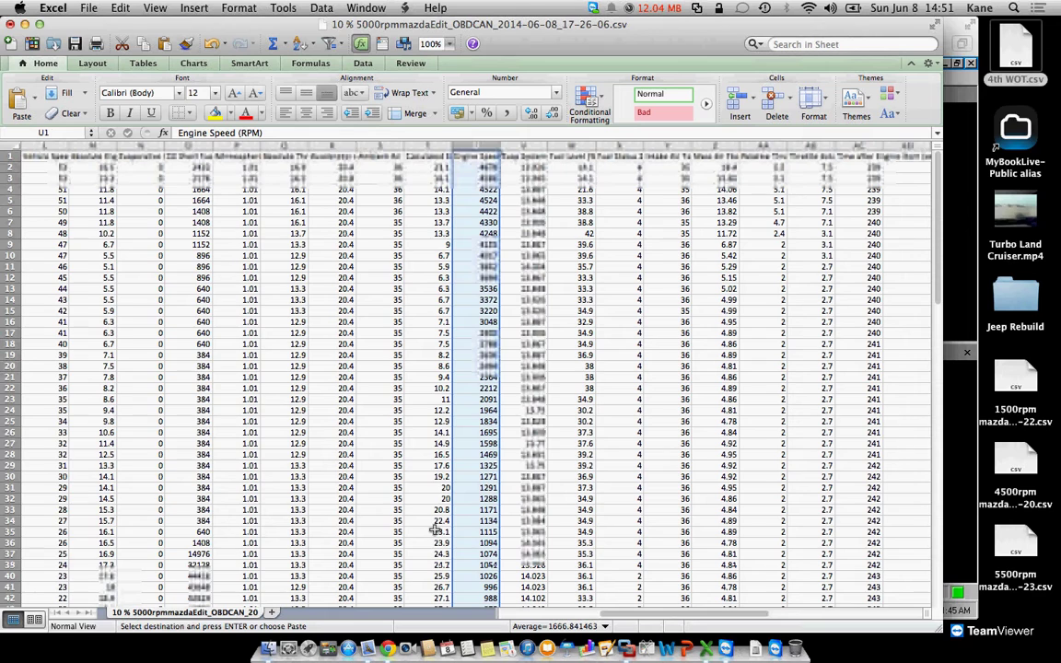
{"action": "scroll", "coordinate": [435, 531], "scroll_direction": "left", "scroll_amount": 10}
{"action": "scroll", "coordinate": [435, 531], "scroll_direction": "right", "scroll_amount": 1}
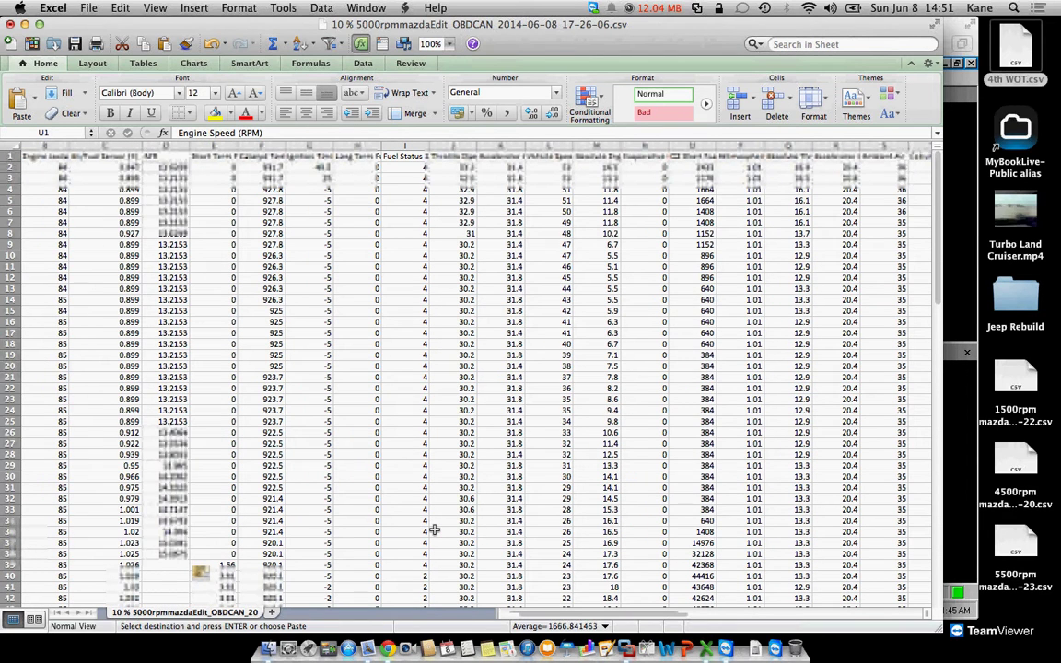
{"action": "scroll", "coordinate": [434, 531], "scroll_direction": "right", "scroll_amount": 10}
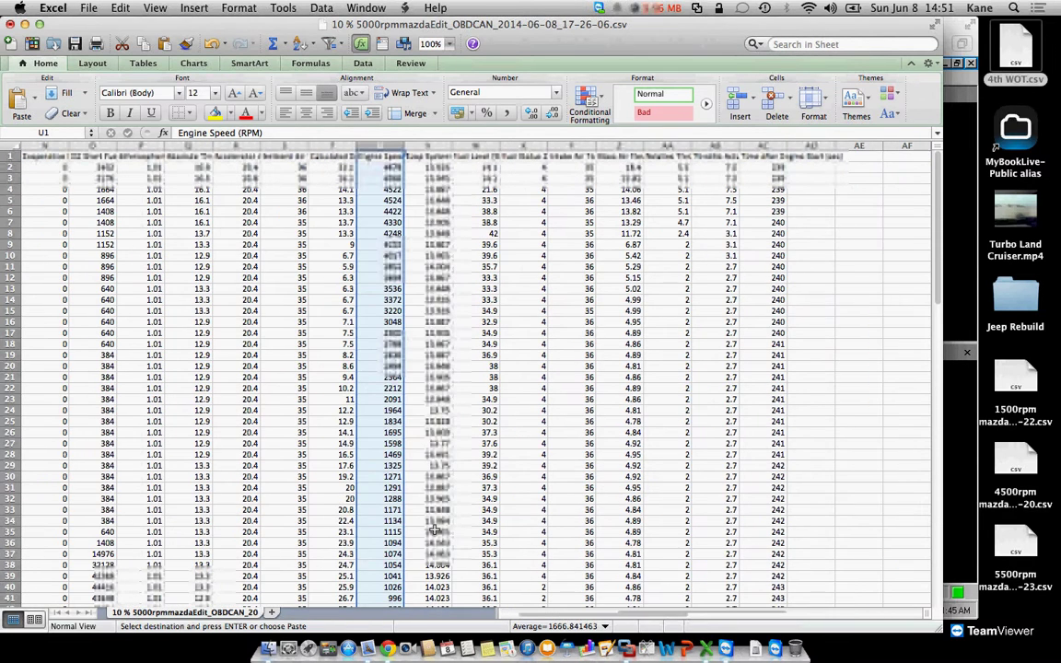
{"action": "scroll", "coordinate": [435, 531], "scroll_direction": "left", "scroll_amount": 1}
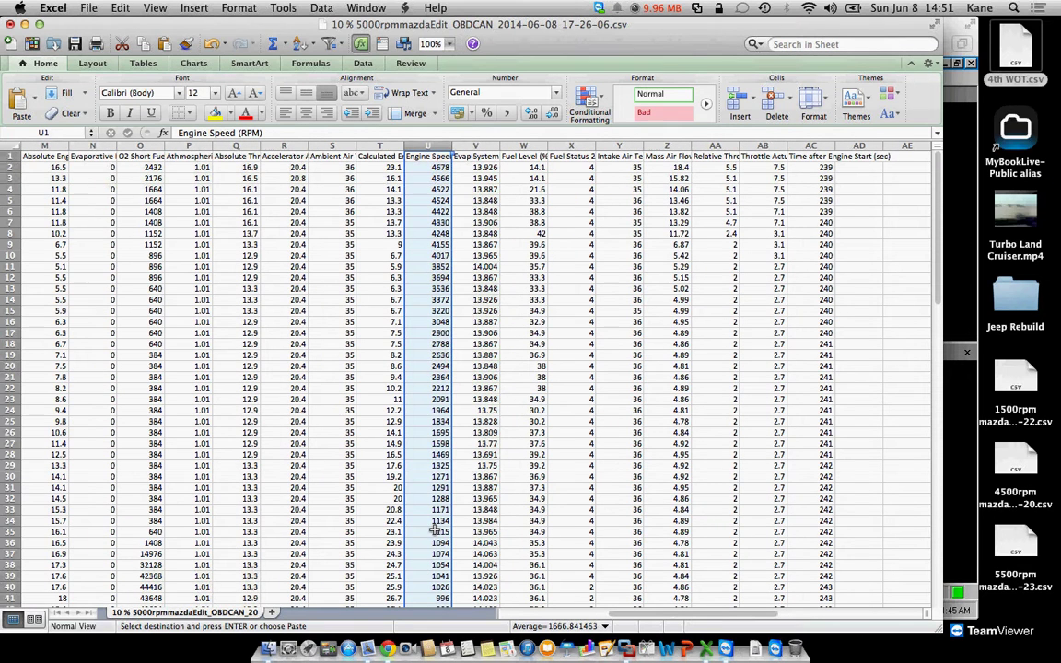
{"action": "scroll", "coordinate": [434, 531], "scroll_direction": "left", "scroll_amount": 1}
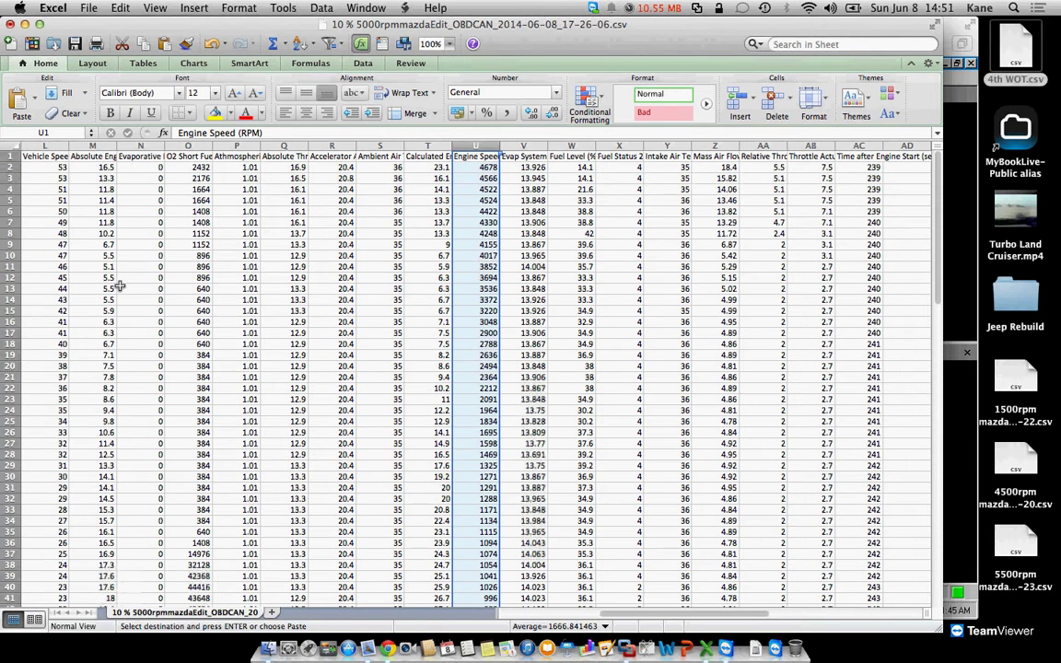
Close the 10 % 5000rpm log and bring up the 10% 5500rpm mazdaEdit log.
{"action": "left_click", "coordinate": [9, 23]}
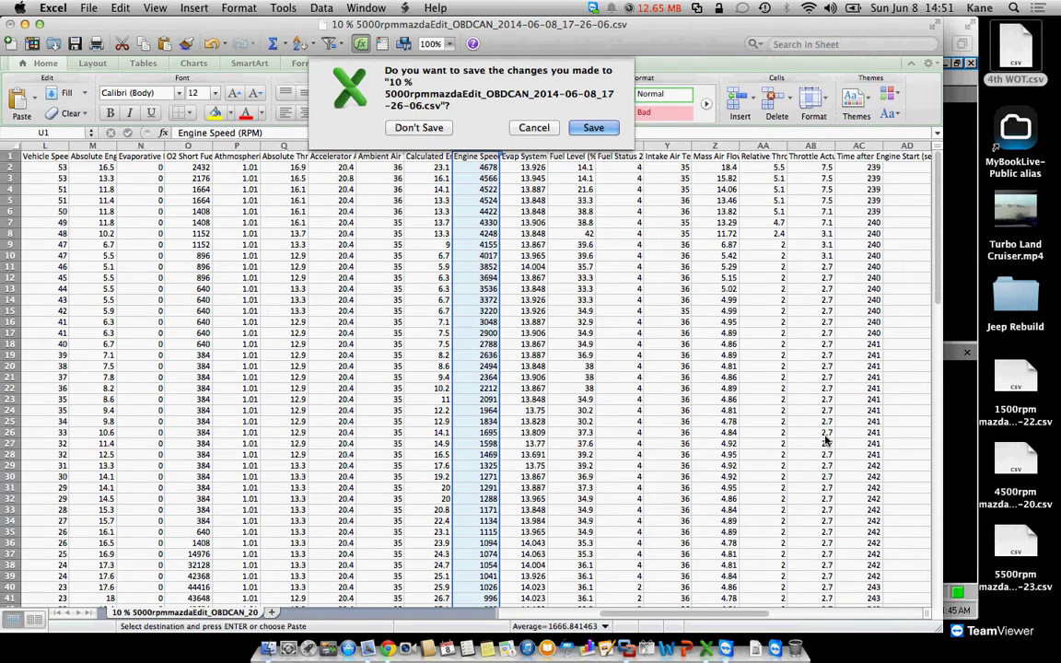
{"action": "left_click", "coordinate": [929, 383]}
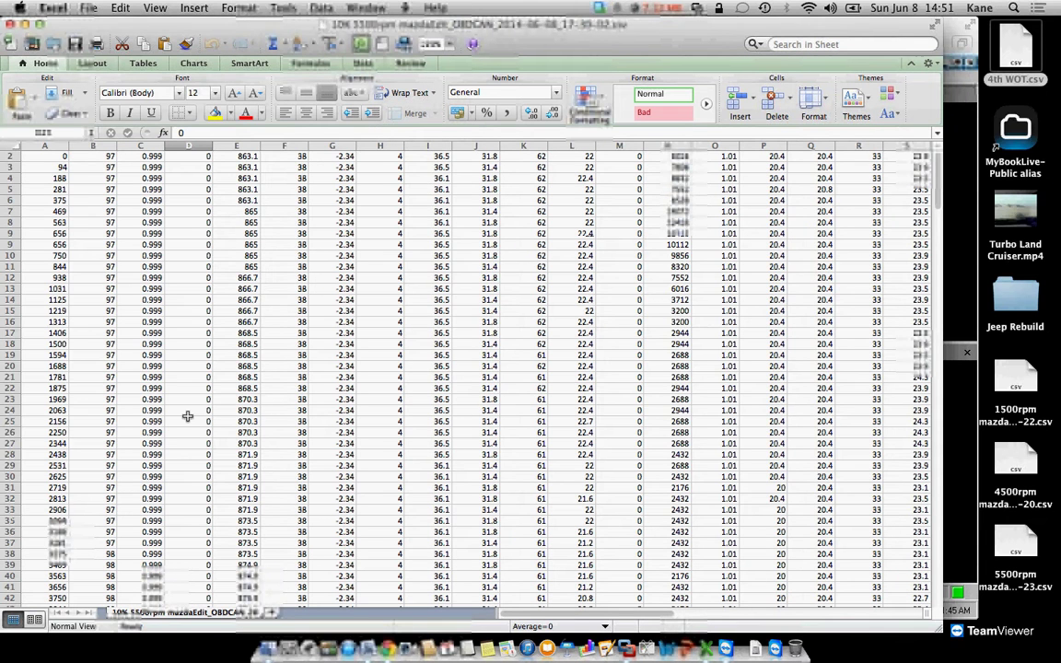
Review the Air/Fuel Sensor readings in the 10% 5500rpm log down to its last data rows.
{"action": "scroll", "coordinate": [187, 416], "scroll_direction": "down", "scroll_amount": 10}
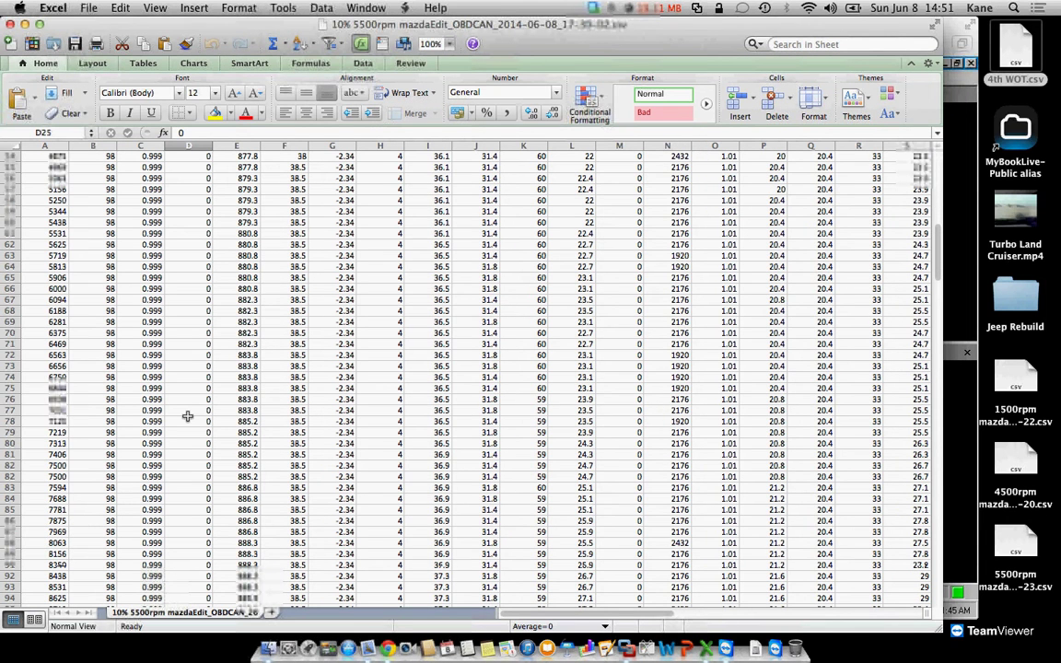
{"action": "scroll", "coordinate": [187, 416], "scroll_direction": "down", "scroll_amount": 5}
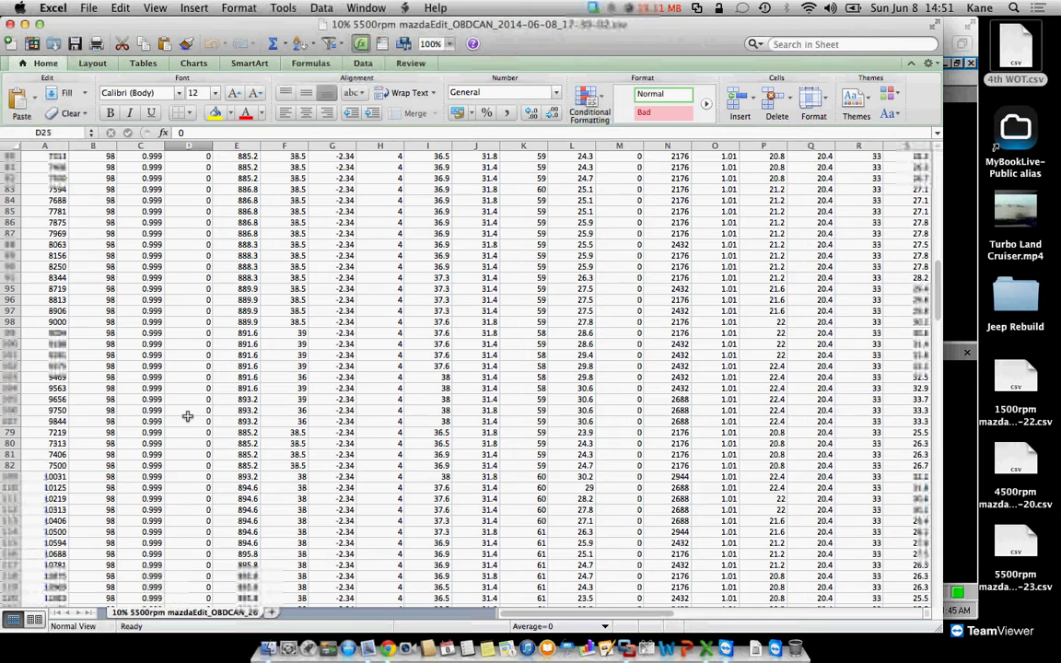
{"action": "scroll", "coordinate": [187, 416], "scroll_direction": "down", "scroll_amount": 10}
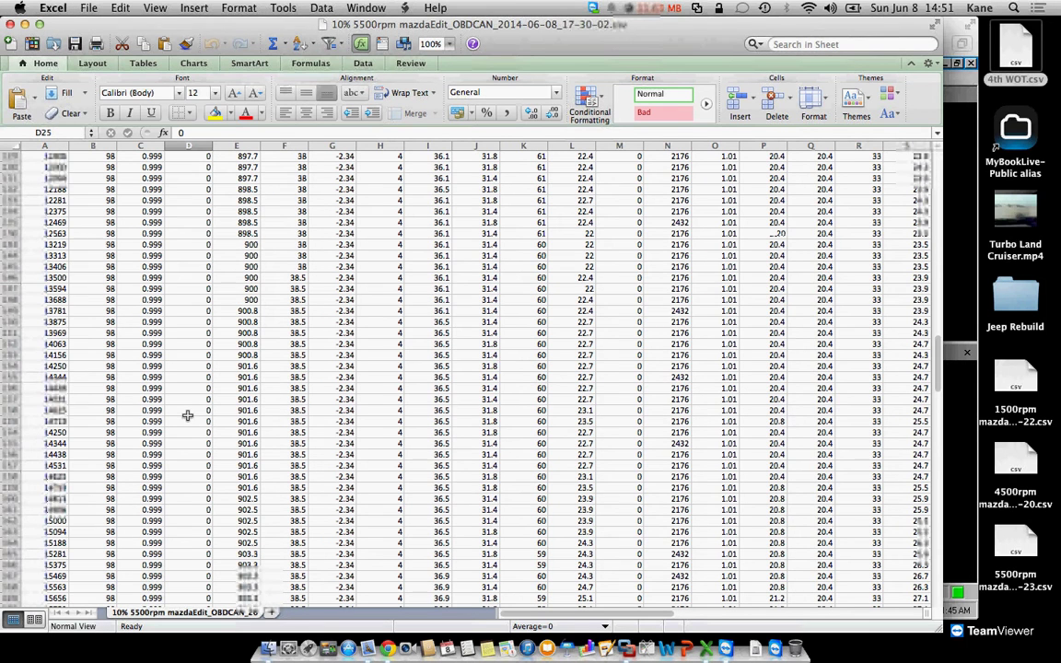
{"action": "scroll", "coordinate": [187, 417], "scroll_direction": "down", "scroll_amount": 15}
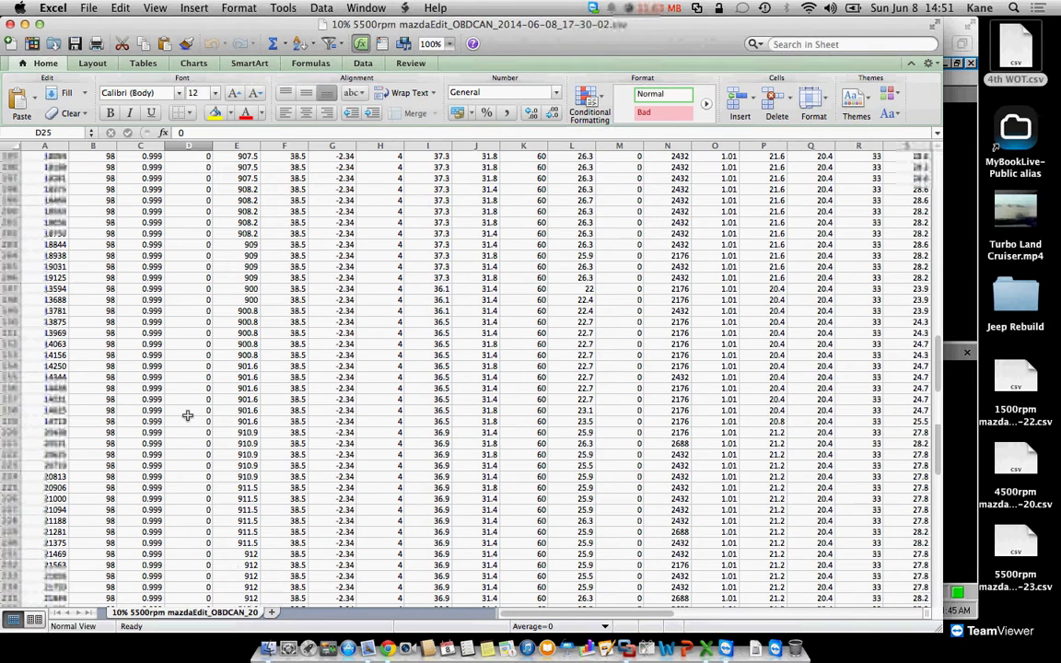
{"action": "scroll", "coordinate": [187, 416], "scroll_direction": "down", "scroll_amount": 20}
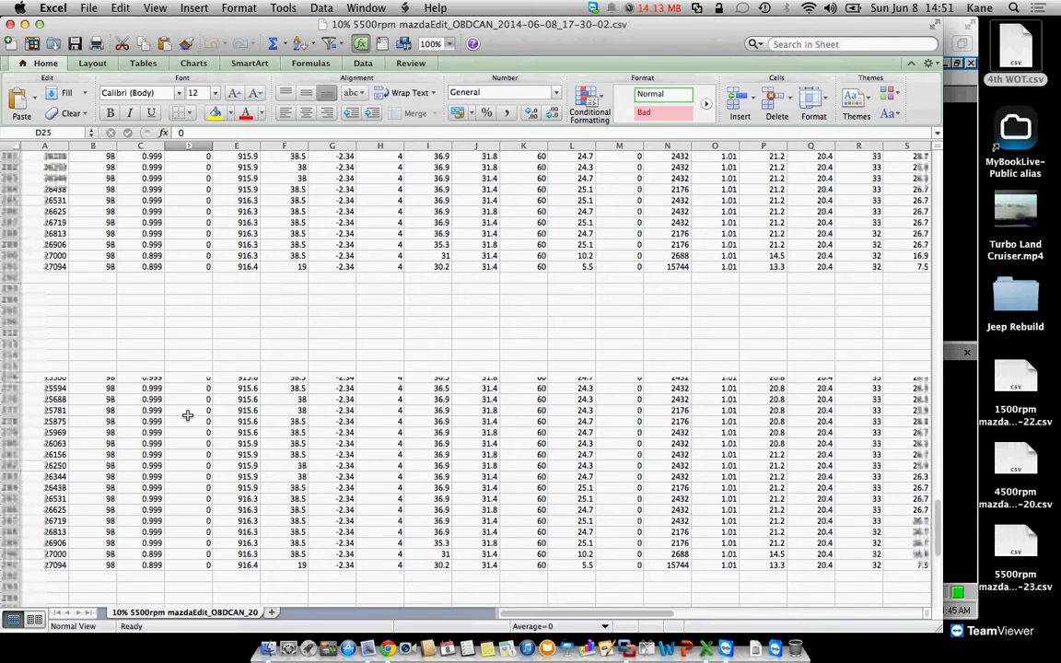
{"action": "scroll", "coordinate": [885, 402], "scroll_direction": "up", "scroll_amount": 15}
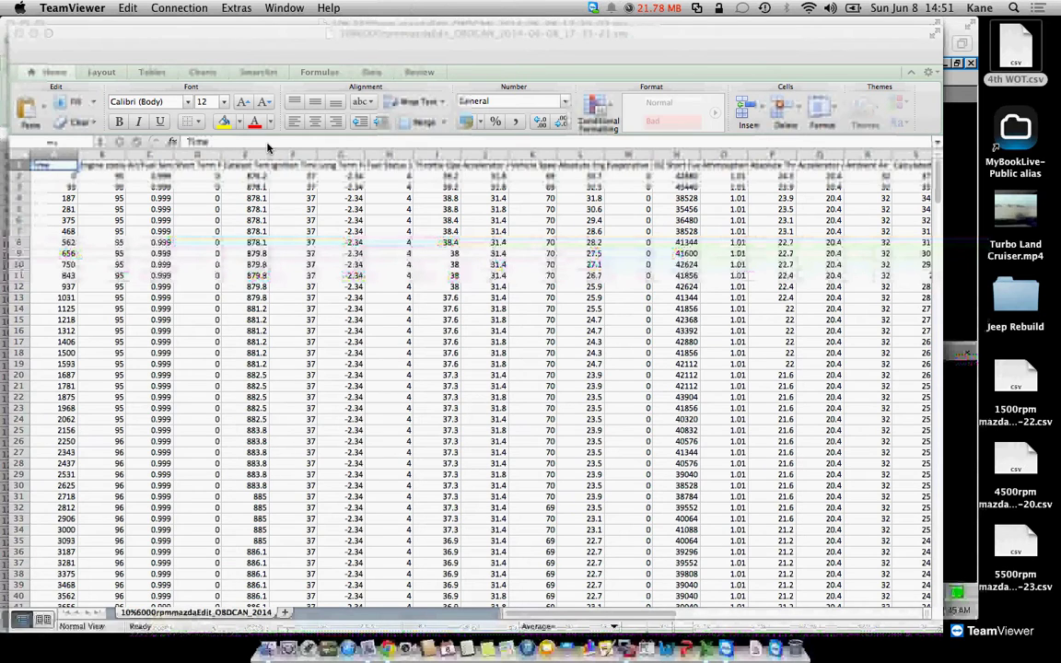
Switch to Chrome, view the Mazda RX-8 (SE3P) entry linked from epifanSoftware's mazdaEdit page, and return to the supported vehicles list.
{"action": "key", "text": "super+Tab"}
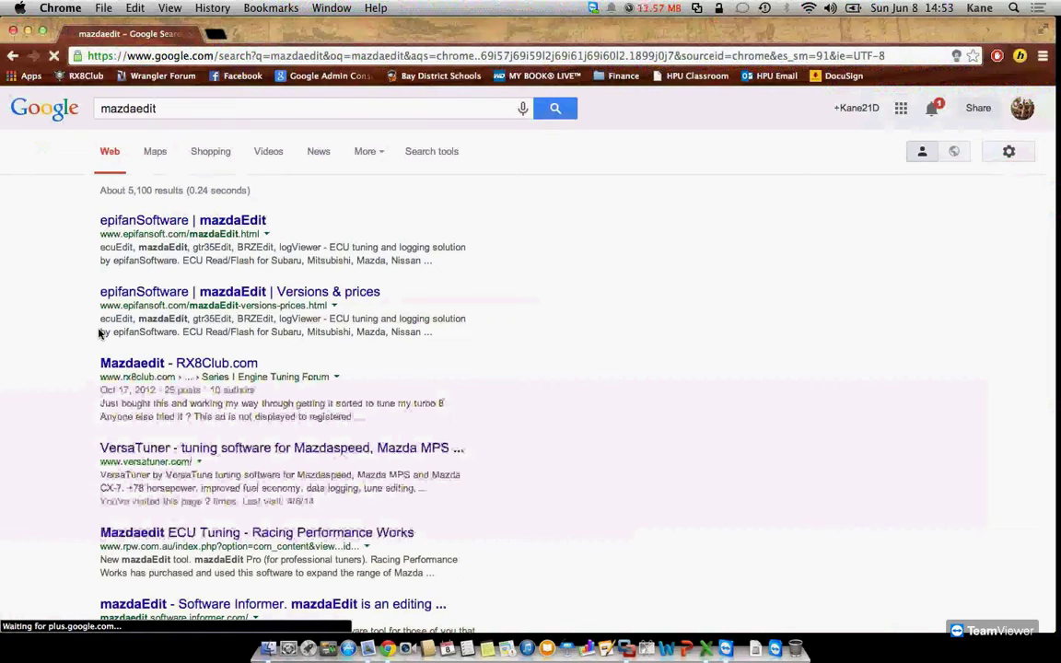
{"action": "left_click", "coordinate": [350, 551]}
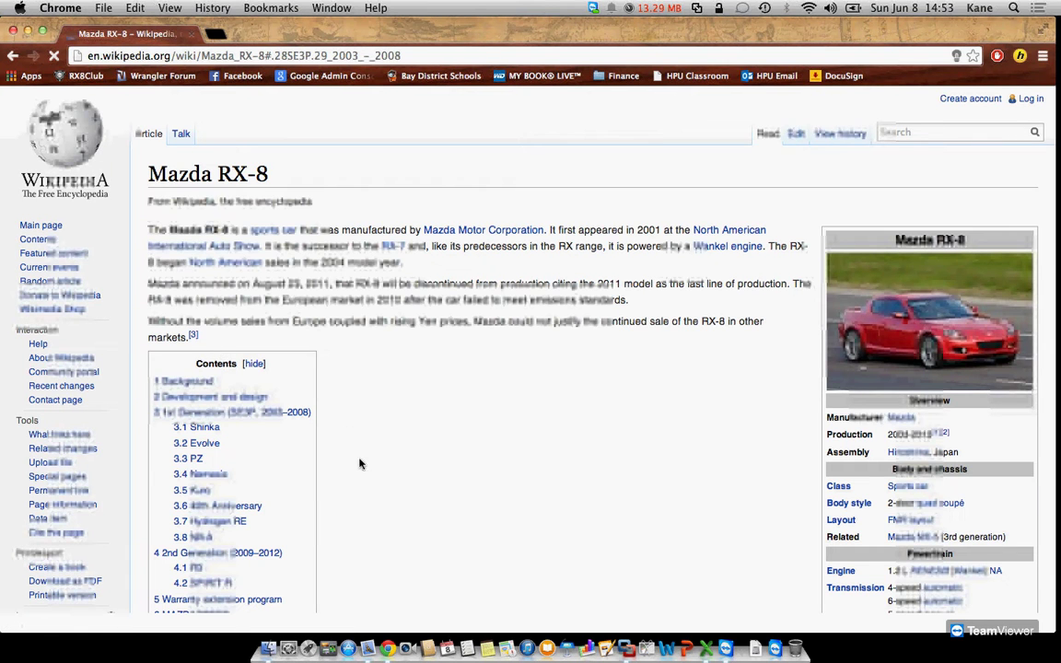
{"action": "left_click", "coordinate": [12, 57]}
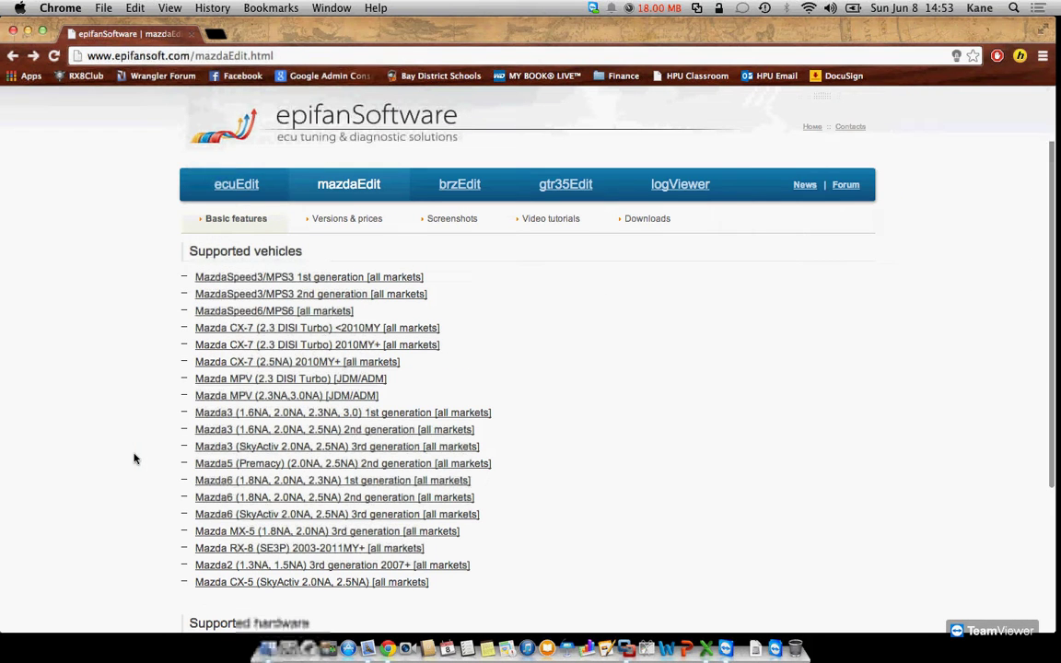
Search the web for "Mazda edit series 2 rx8" and look through the results.
{"action": "left_click", "coordinate": [237, 54]}
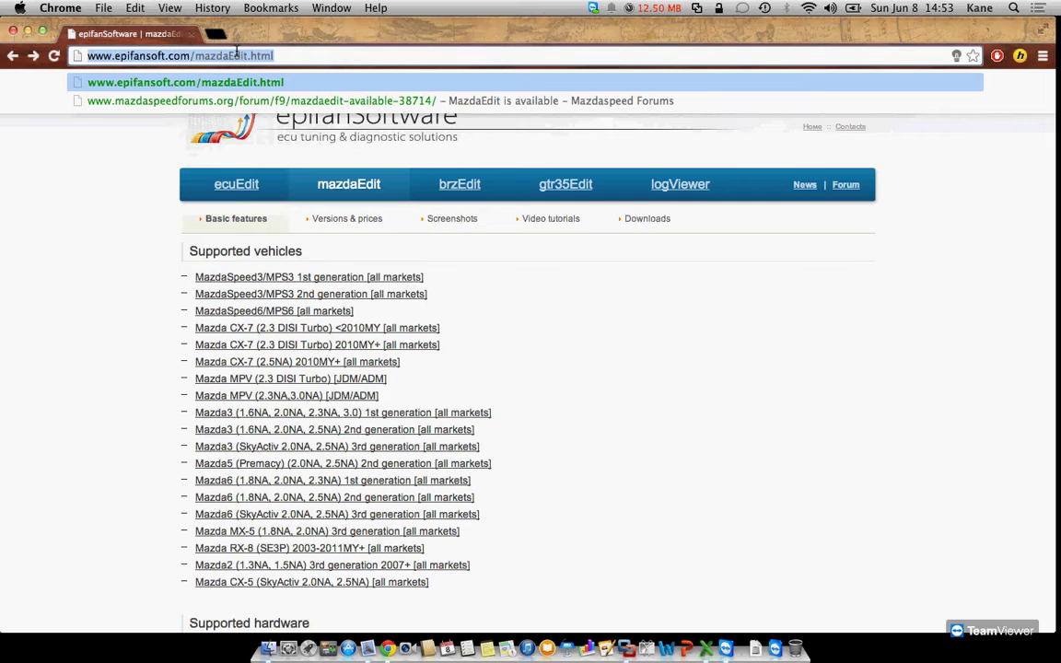
{"action": "type", "text": "Mazda"}
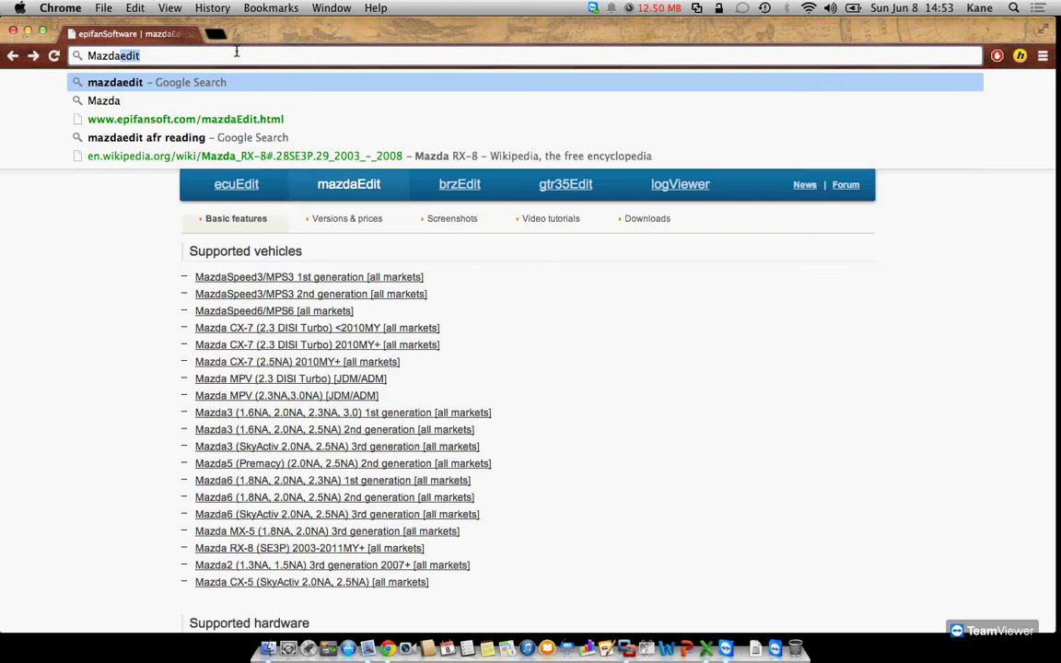
{"action": "type", "text": "edit series 2 rx8"}
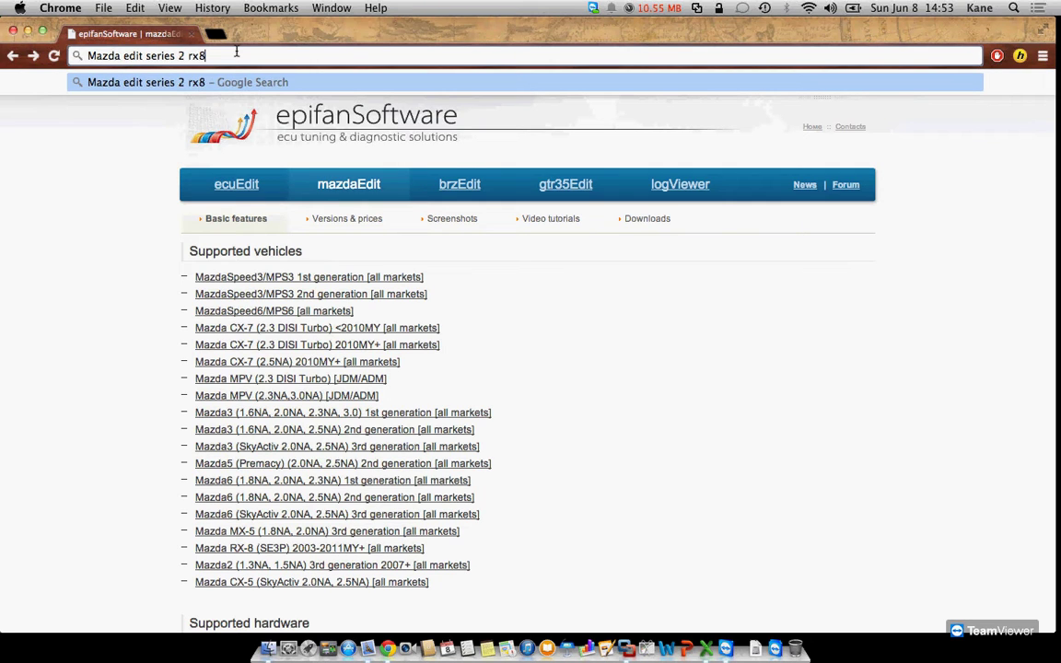
{"action": "key", "text": "Return"}
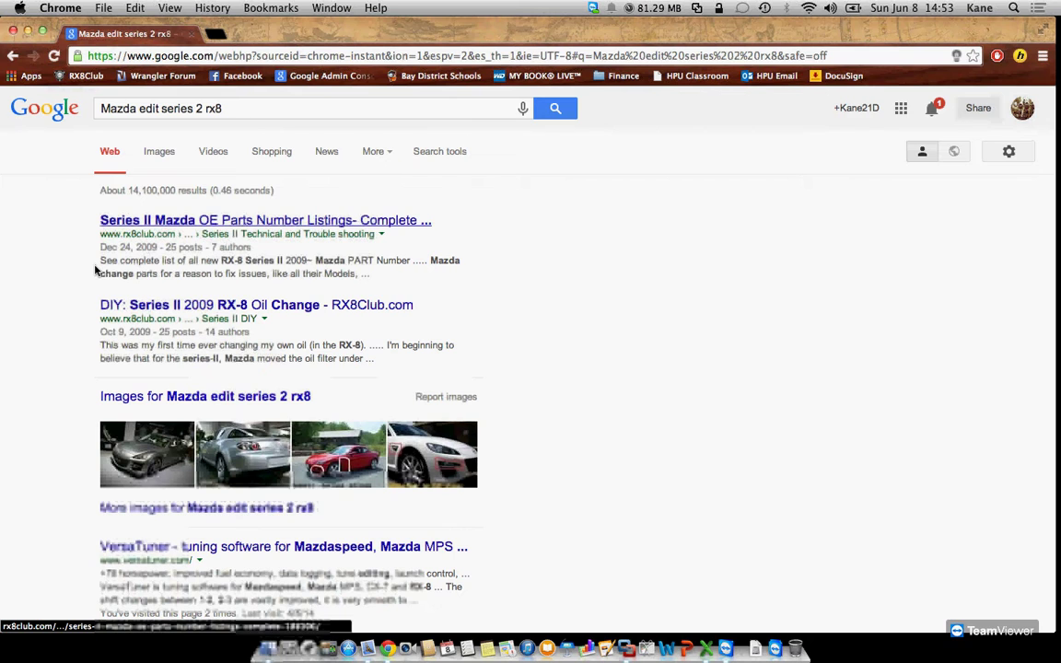
{"action": "scroll", "coordinate": [95, 269], "scroll_direction": "down", "scroll_amount": 1}
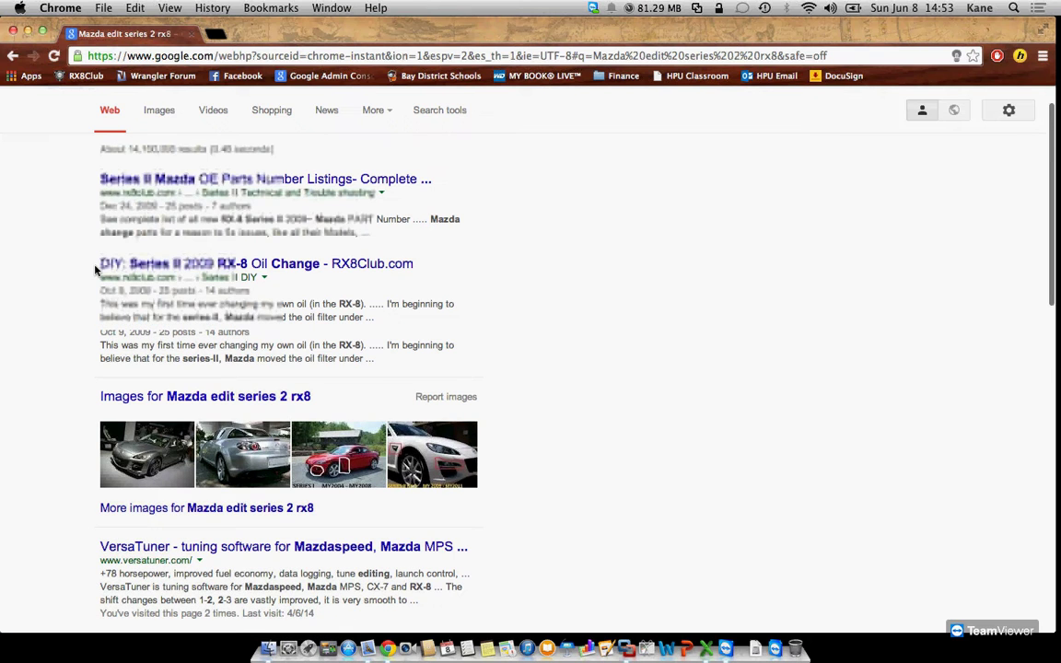
{"action": "scroll", "coordinate": [94, 269], "scroll_direction": "down", "scroll_amount": 5}
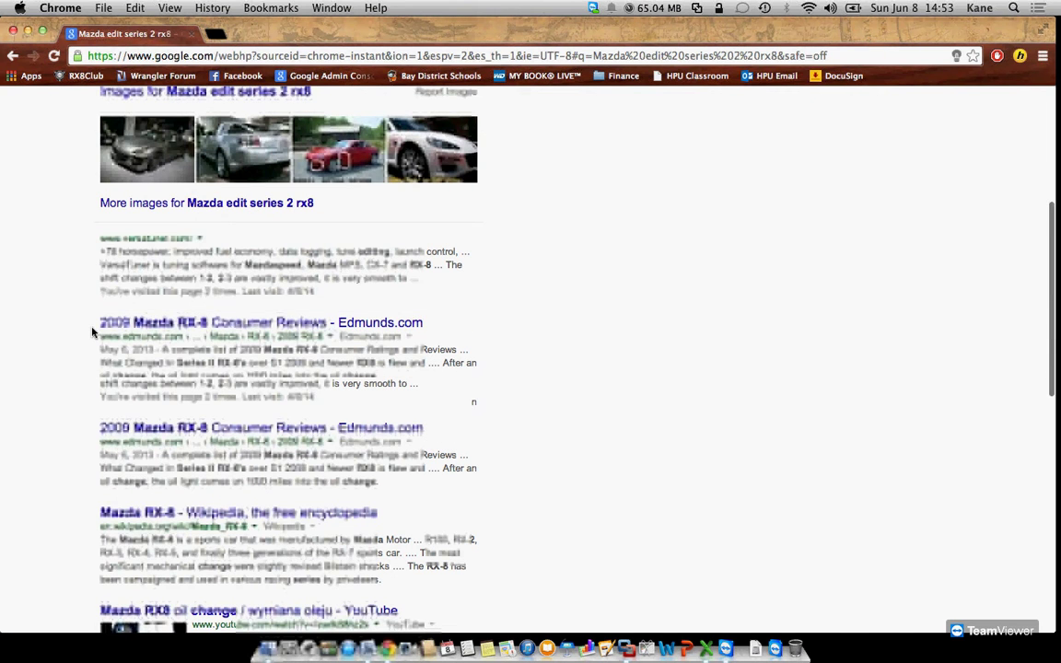
Open the RX8Club site and search its forums for threads about "mazdaedit".
{"action": "scroll", "coordinate": [91, 319], "scroll_direction": "up", "scroll_amount": 5}
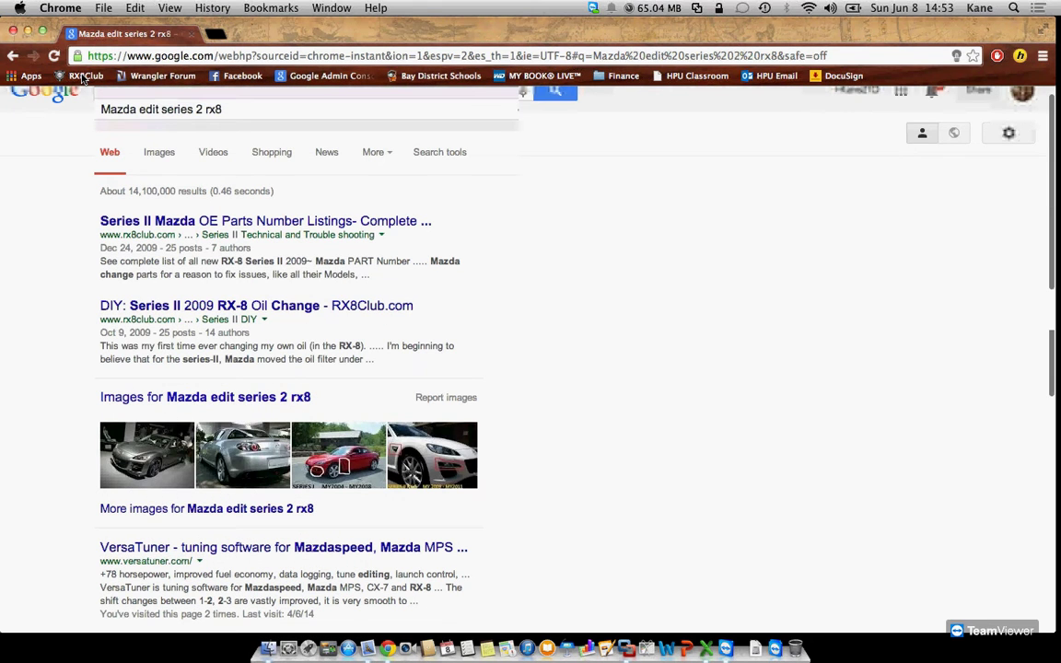
{"action": "left_click", "coordinate": [83, 77]}
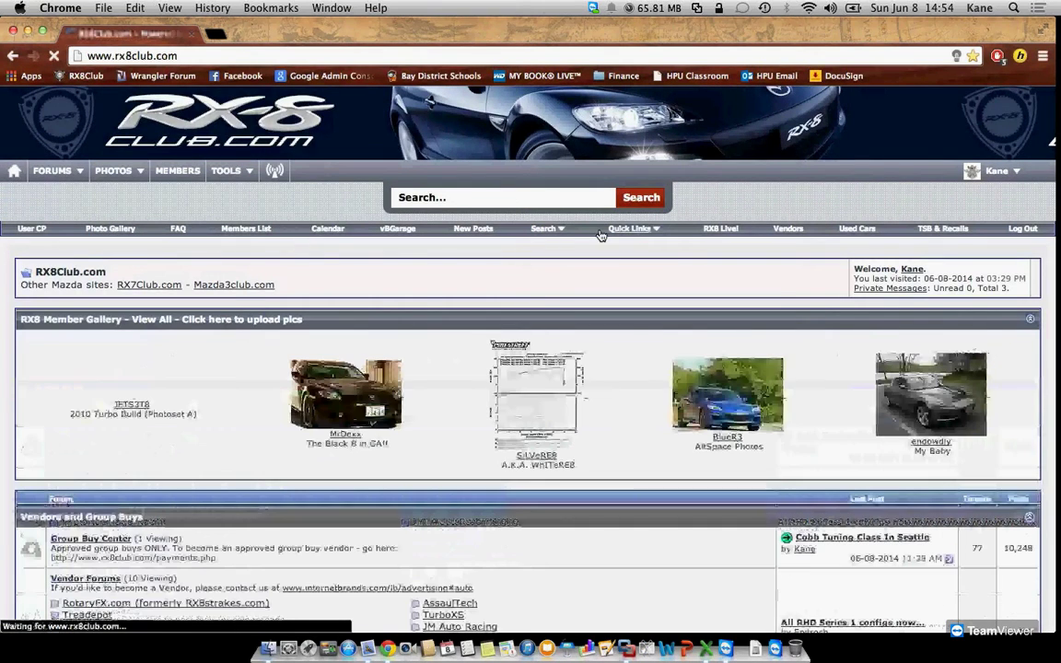
{"action": "left_click", "coordinate": [546, 232]}
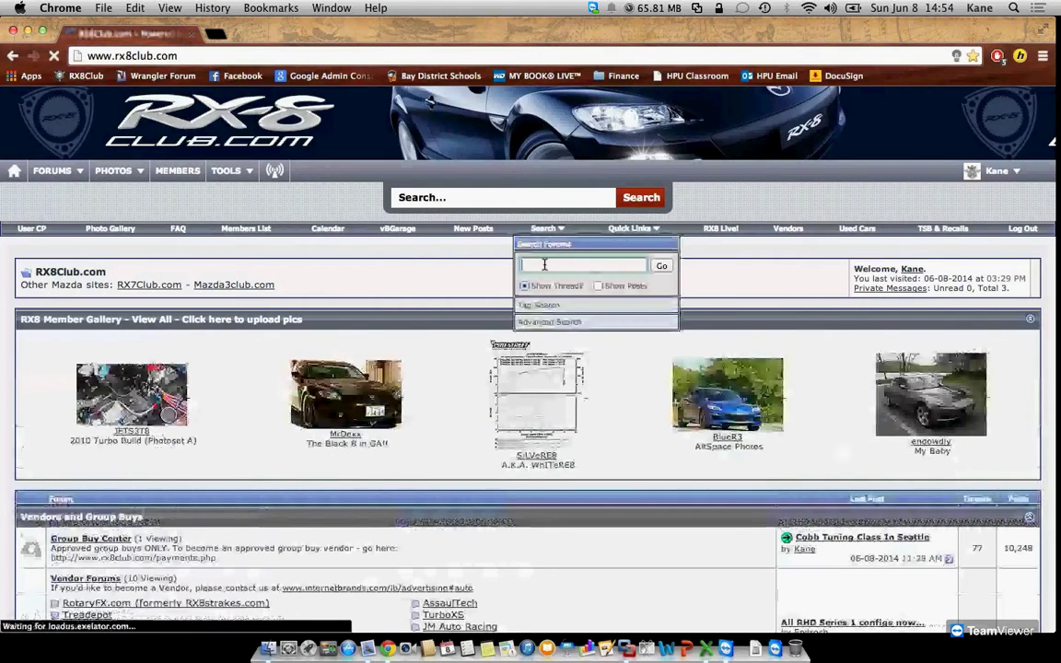
{"action": "type", "text": "mazd"}
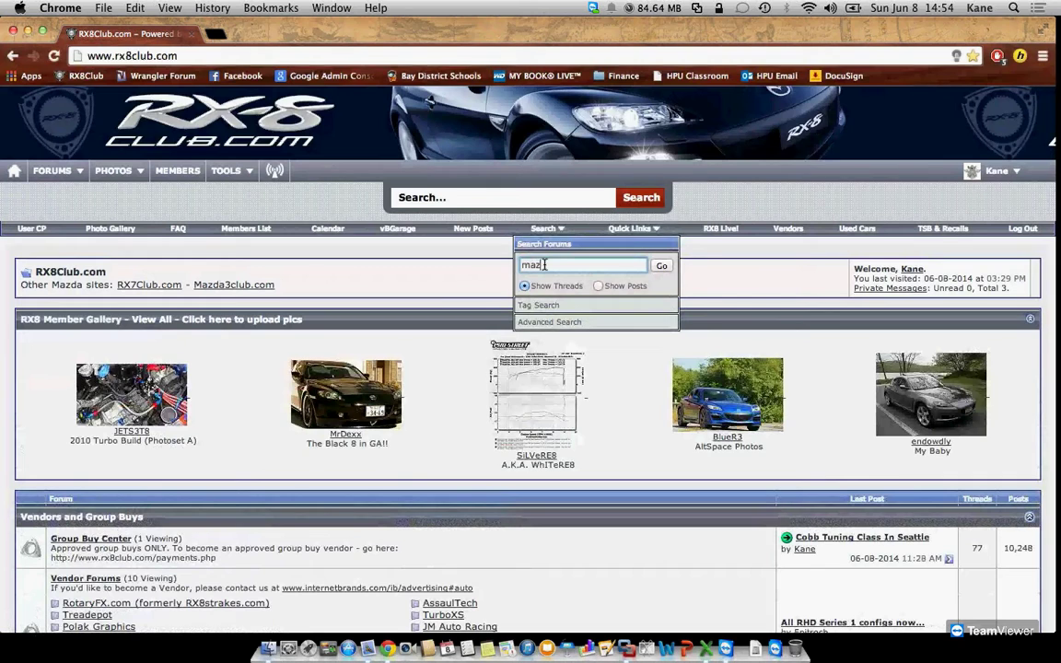
{"action": "type", "text": "ae"}
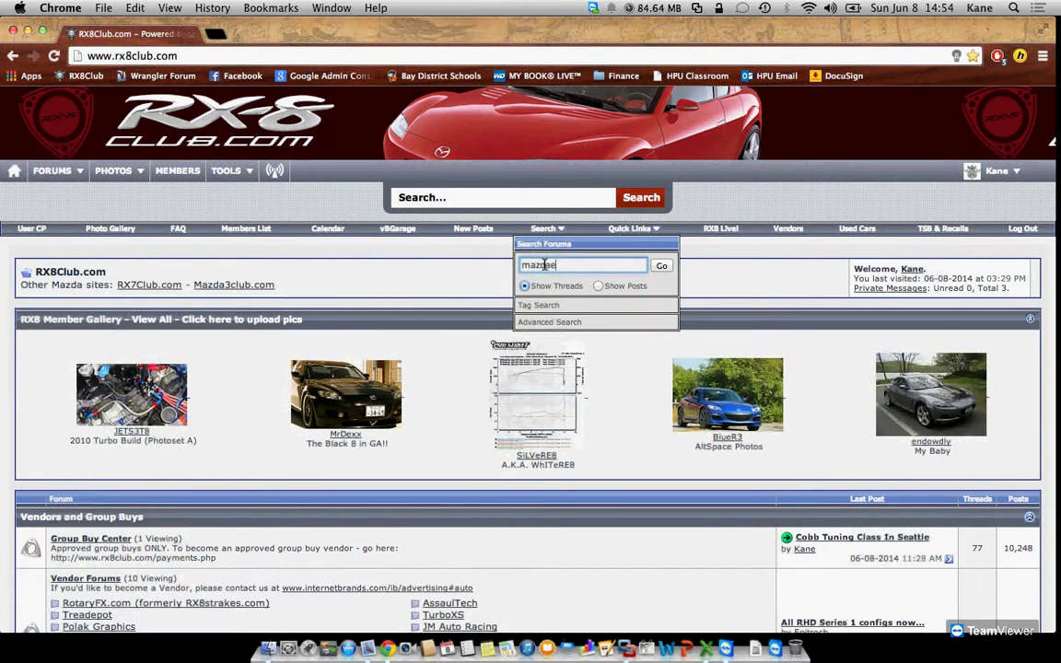
{"action": "type", "text": "dit"}
{"action": "key", "text": "Return"}
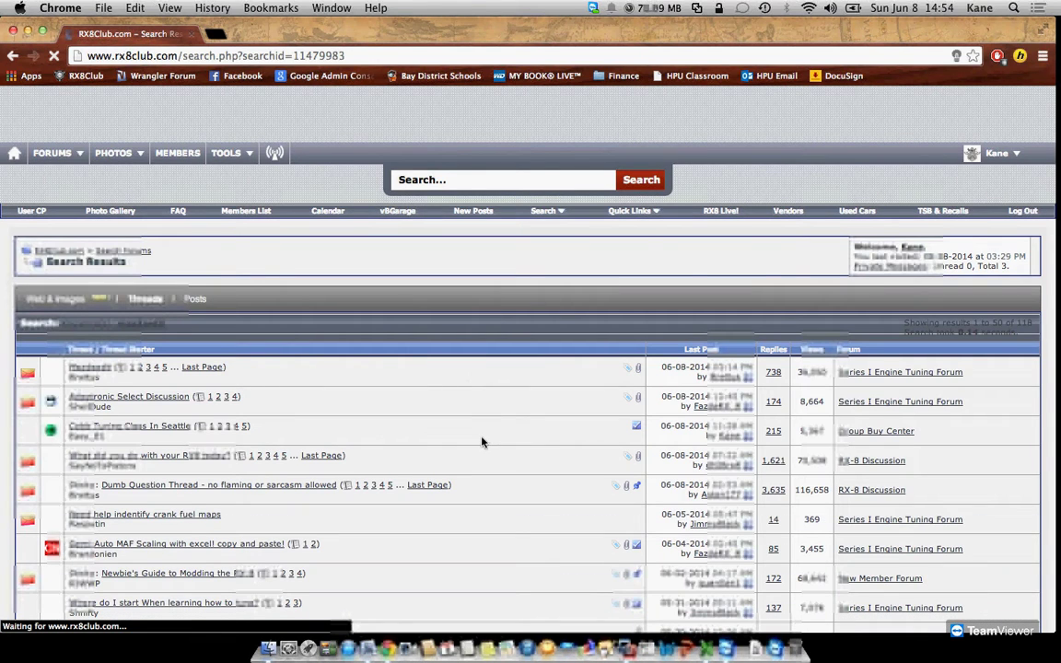
Look through the first page of forum search results for threads relevant to mazdaEdit and Series II tuning.
{"action": "scroll", "coordinate": [480, 442], "scroll_direction": "down", "scroll_amount": 3}
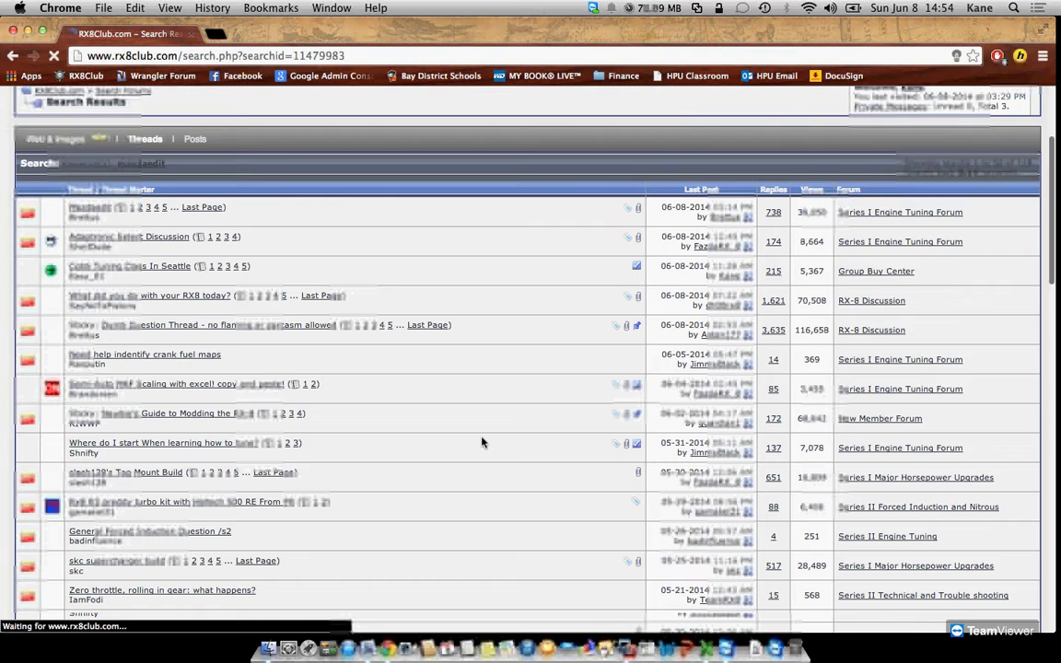
{"action": "scroll", "coordinate": [481, 442], "scroll_direction": "down", "scroll_amount": 2}
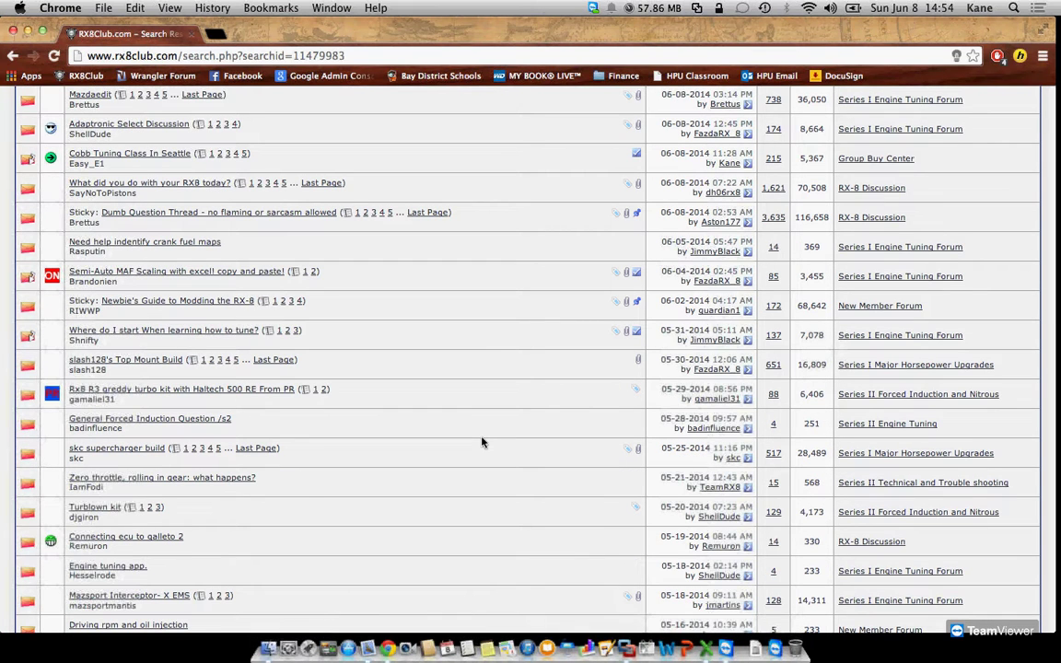
{"action": "scroll", "coordinate": [480, 442], "scroll_direction": "down", "scroll_amount": 2}
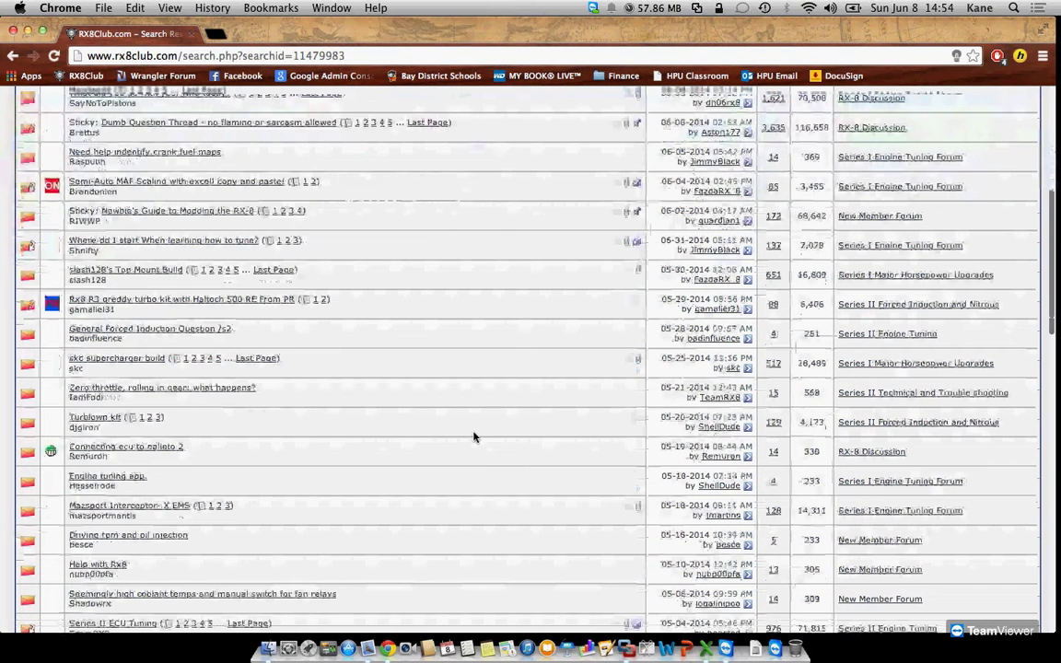
{"action": "scroll", "coordinate": [436, 275], "scroll_direction": "down", "scroll_amount": 10}
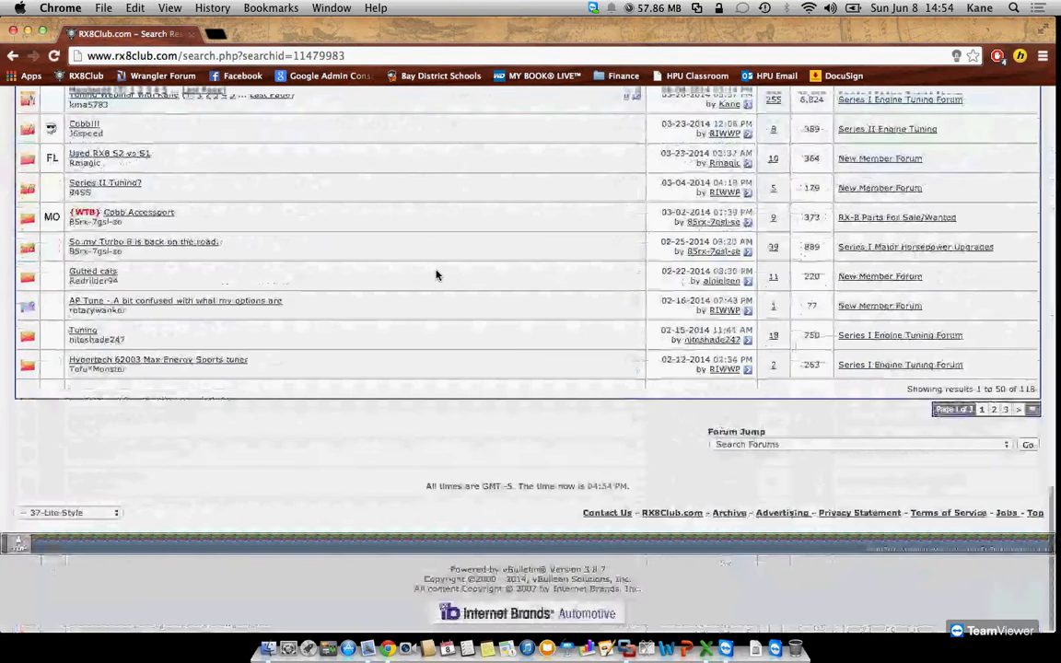
{"action": "scroll", "coordinate": [433, 272], "scroll_direction": "up", "scroll_amount": 2}
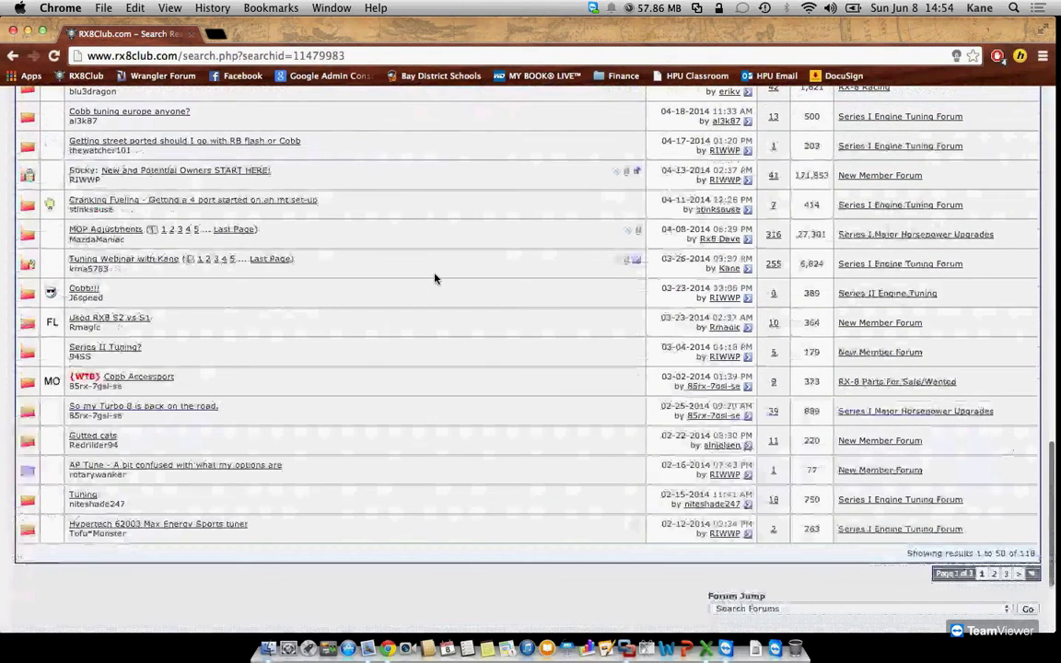
{"action": "scroll", "coordinate": [355, 405], "scroll_direction": "up", "scroll_amount": 1}
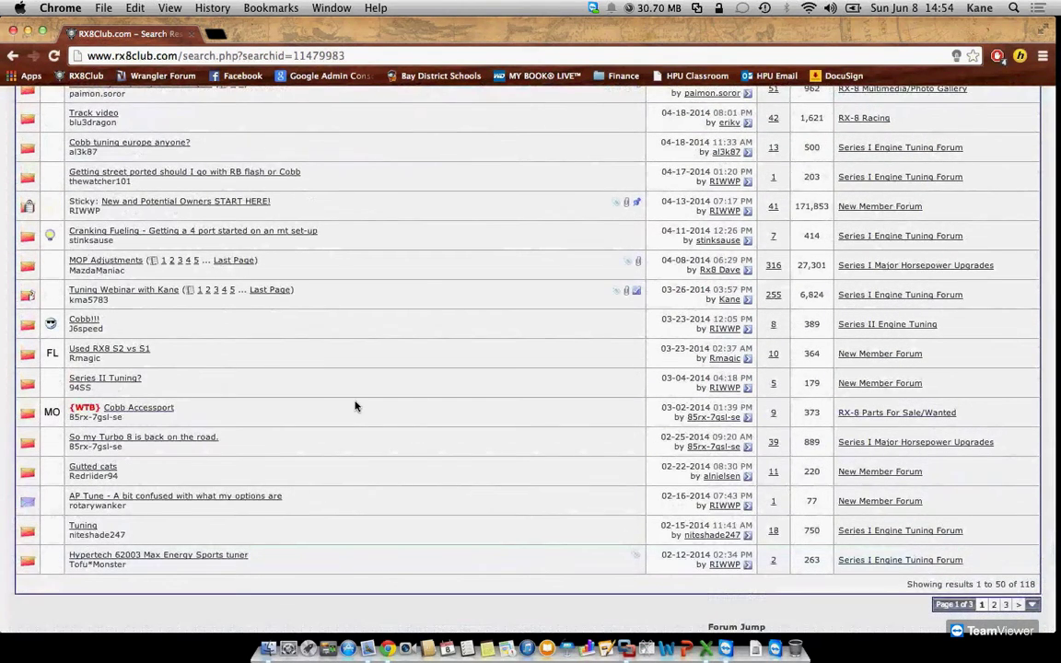
{"action": "scroll", "coordinate": [355, 405], "scroll_direction": "up", "scroll_amount": 1}
{"action": "scroll", "coordinate": [356, 405], "scroll_direction": "up", "scroll_amount": 2}
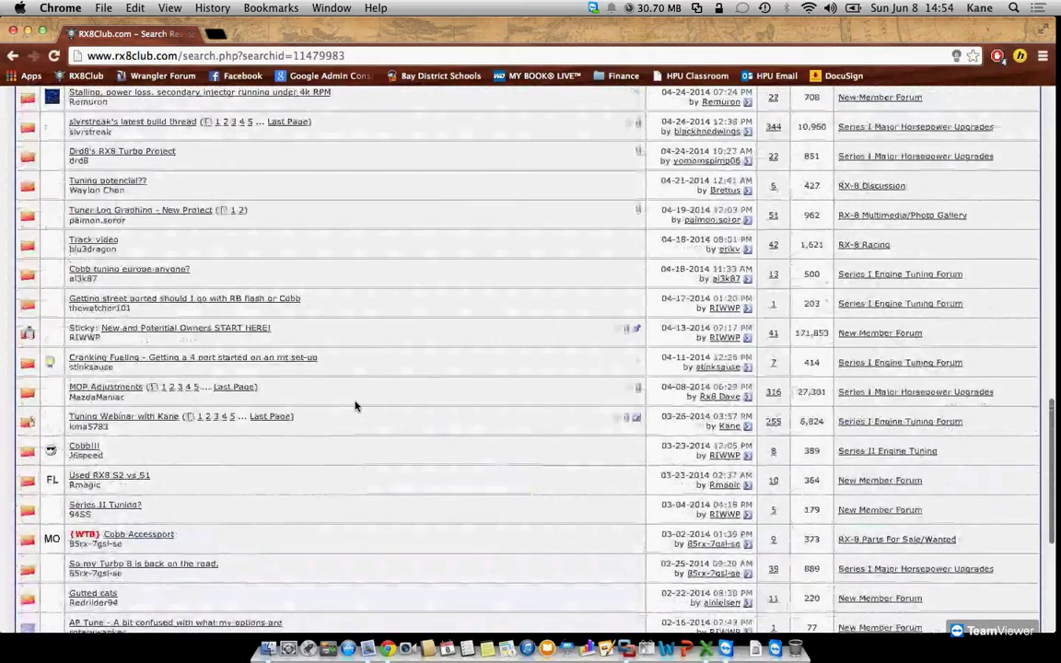
{"action": "scroll", "coordinate": [368, 403], "scroll_direction": "up", "scroll_amount": 2}
{"action": "scroll", "coordinate": [374, 402], "scroll_direction": "up", "scroll_amount": 2}
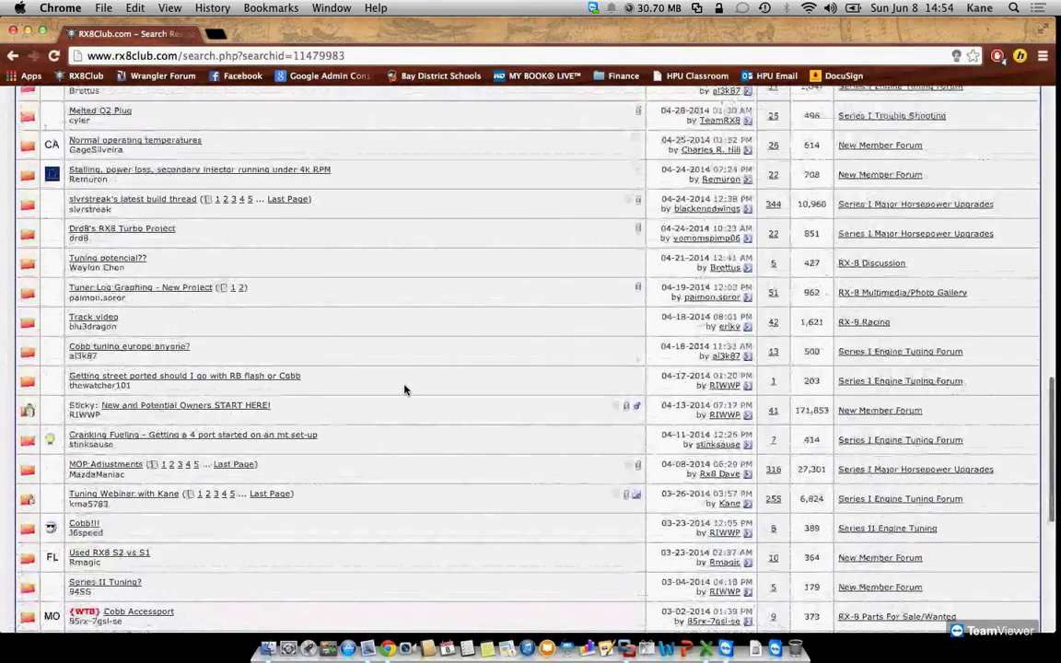
{"action": "scroll", "coordinate": [403, 390], "scroll_direction": "up", "scroll_amount": 4}
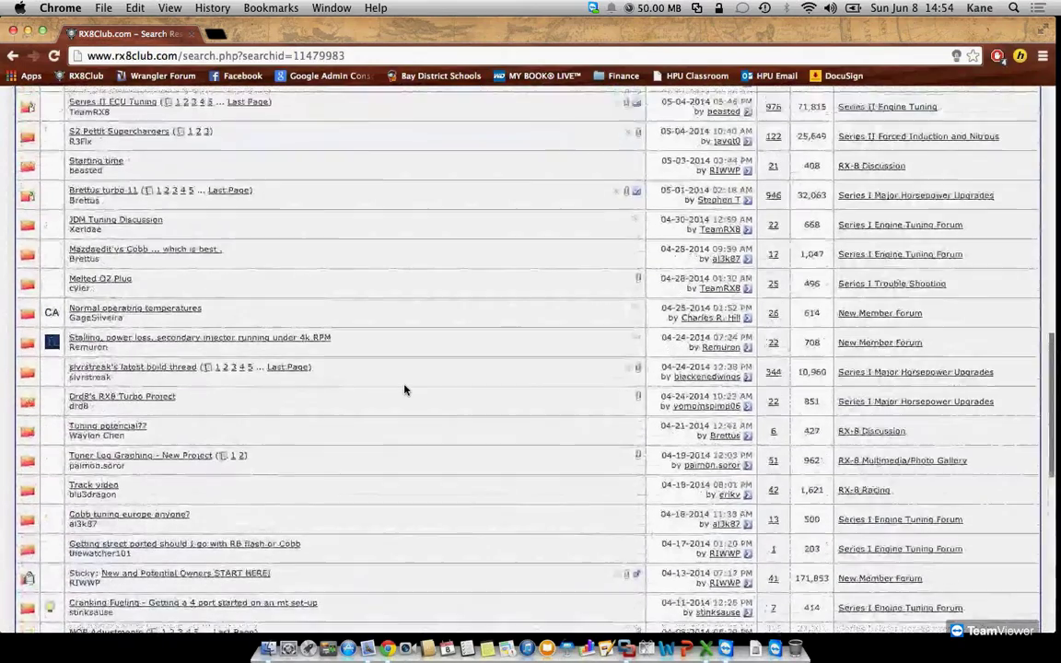
{"action": "scroll", "coordinate": [403, 389], "scroll_direction": "up", "scroll_amount": 2}
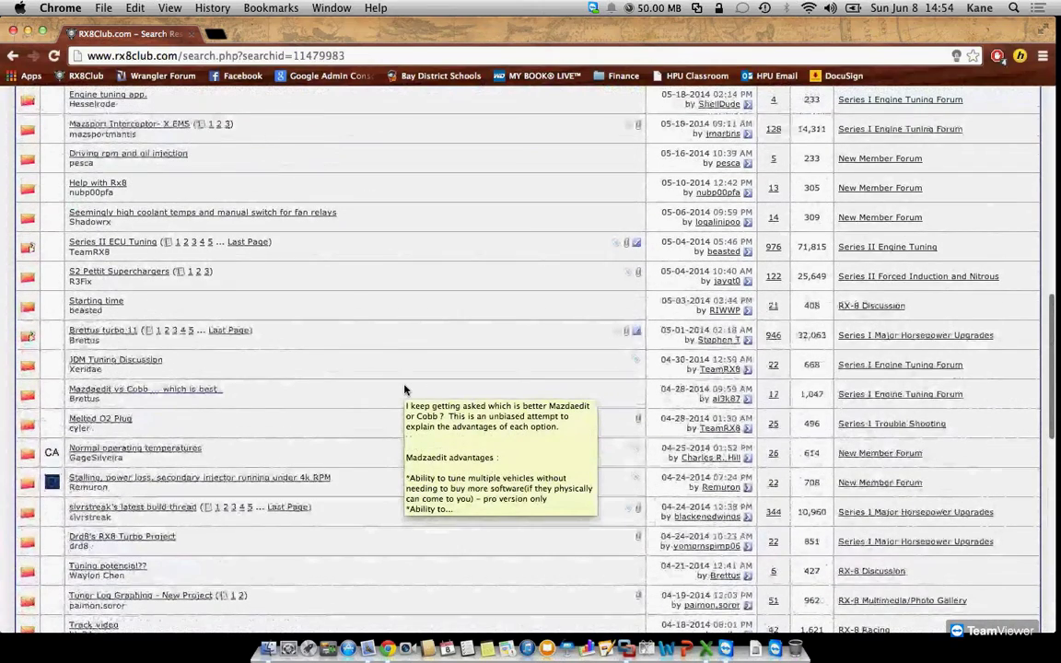
{"action": "scroll", "coordinate": [403, 390], "scroll_direction": "up", "scroll_amount": 2}
{"action": "scroll", "coordinate": [403, 390], "scroll_direction": "up", "scroll_amount": 4}
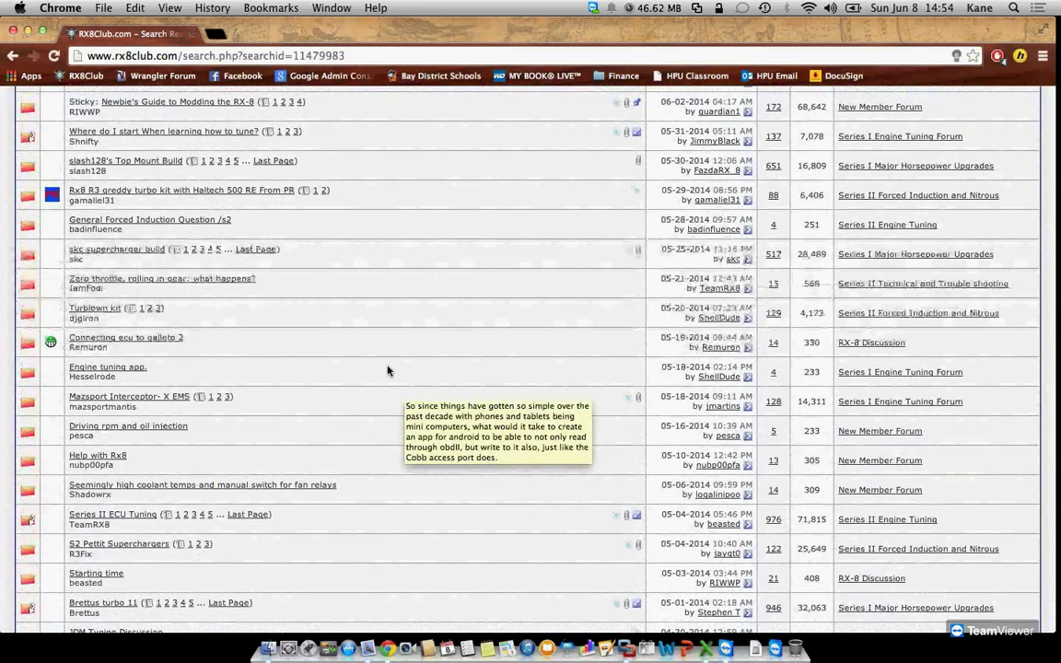
{"action": "scroll", "coordinate": [388, 370], "scroll_direction": "up", "scroll_amount": 5}
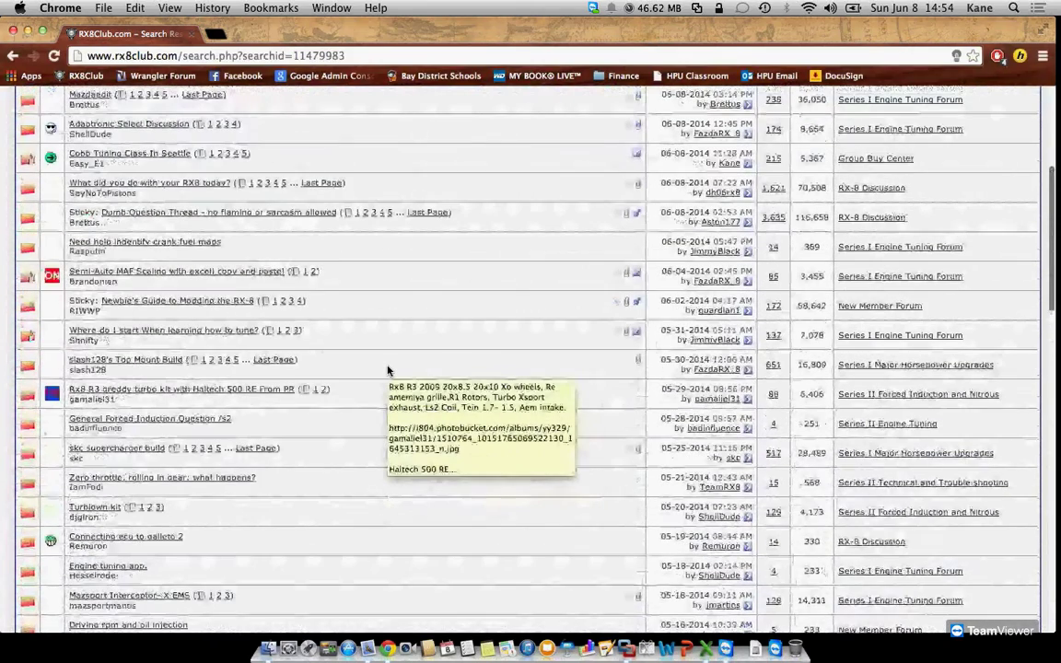
{"action": "scroll", "coordinate": [388, 370], "scroll_direction": "up", "scroll_amount": 1}
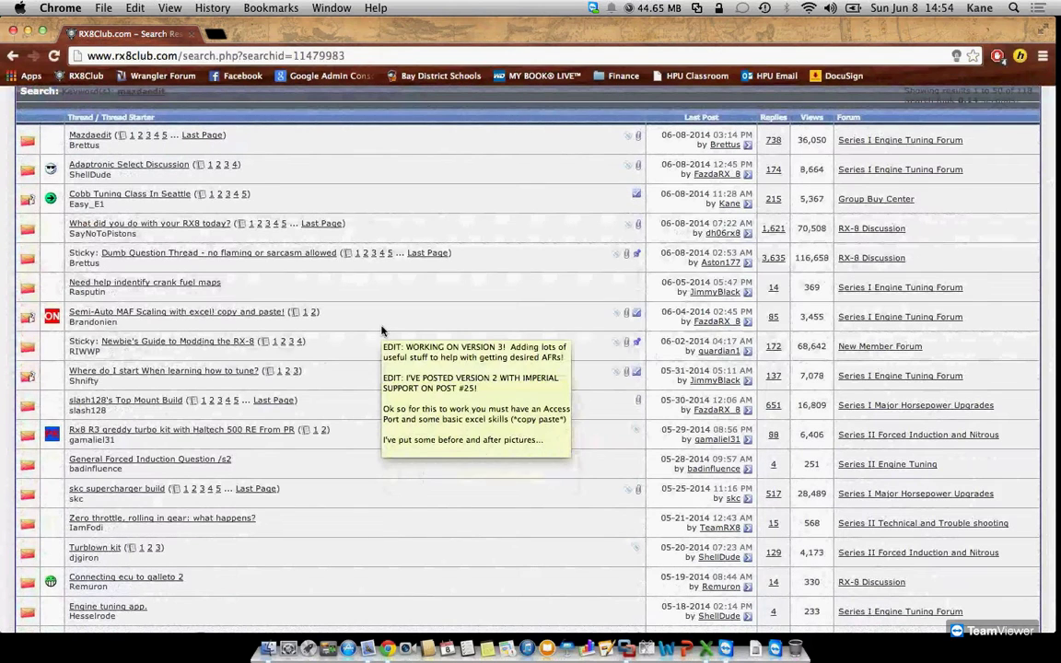
Open the Mazdaedit thread in the Series I Engine Tuning Forum and skim the posts on its first page.
{"action": "left_click", "coordinate": [101, 141]}
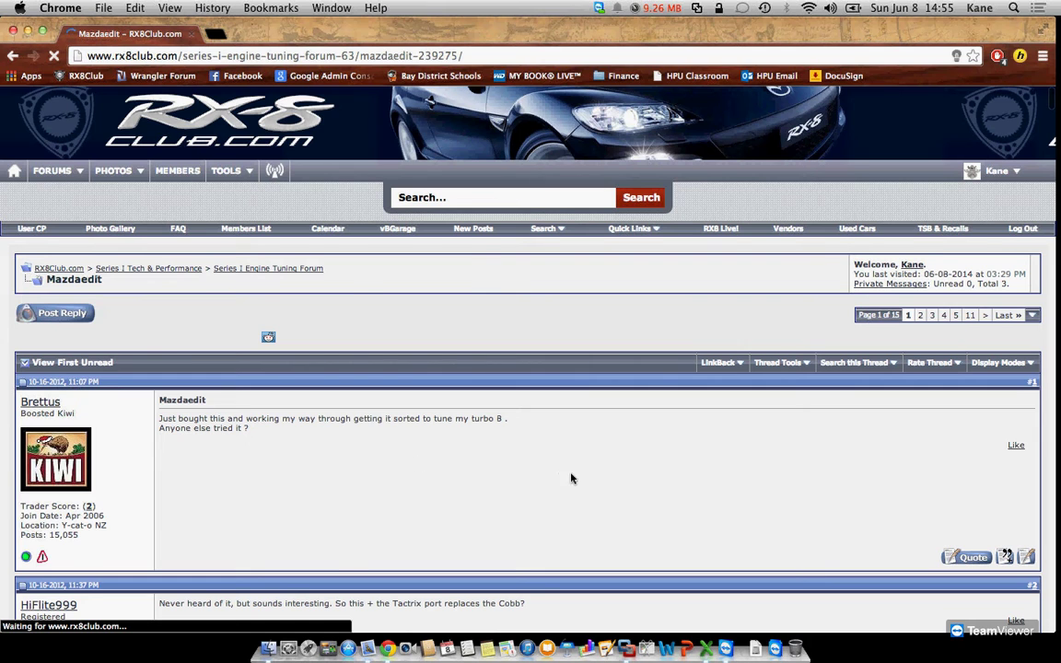
{"action": "scroll", "coordinate": [571, 478], "scroll_direction": "down", "scroll_amount": 3}
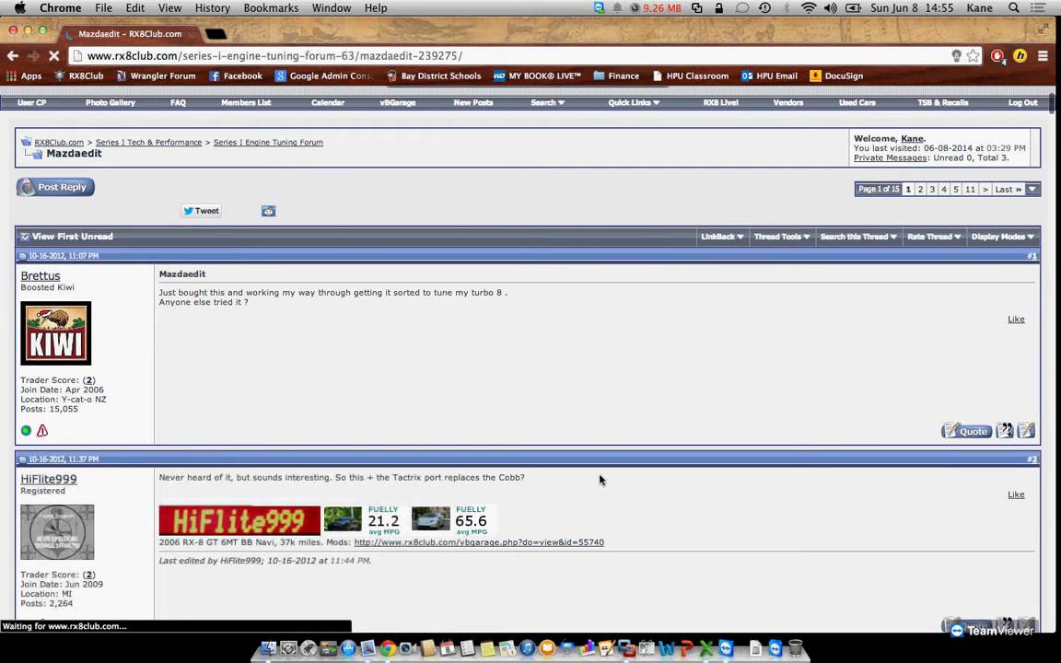
{"action": "scroll", "coordinate": [599, 479], "scroll_direction": "down", "scroll_amount": 8}
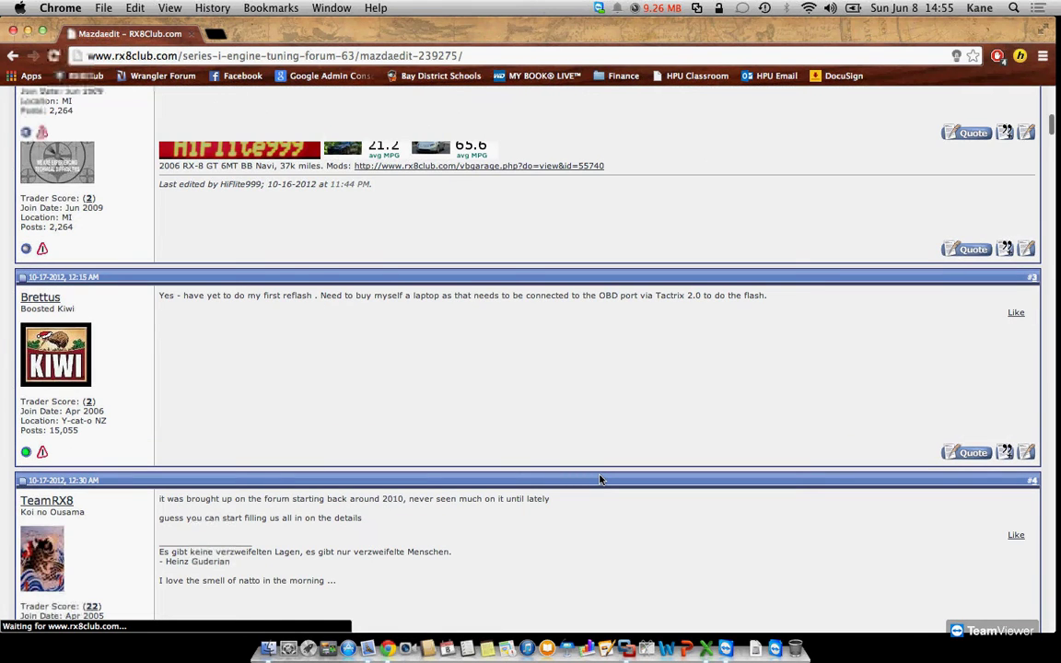
{"action": "scroll", "coordinate": [601, 480], "scroll_direction": "down", "scroll_amount": 15}
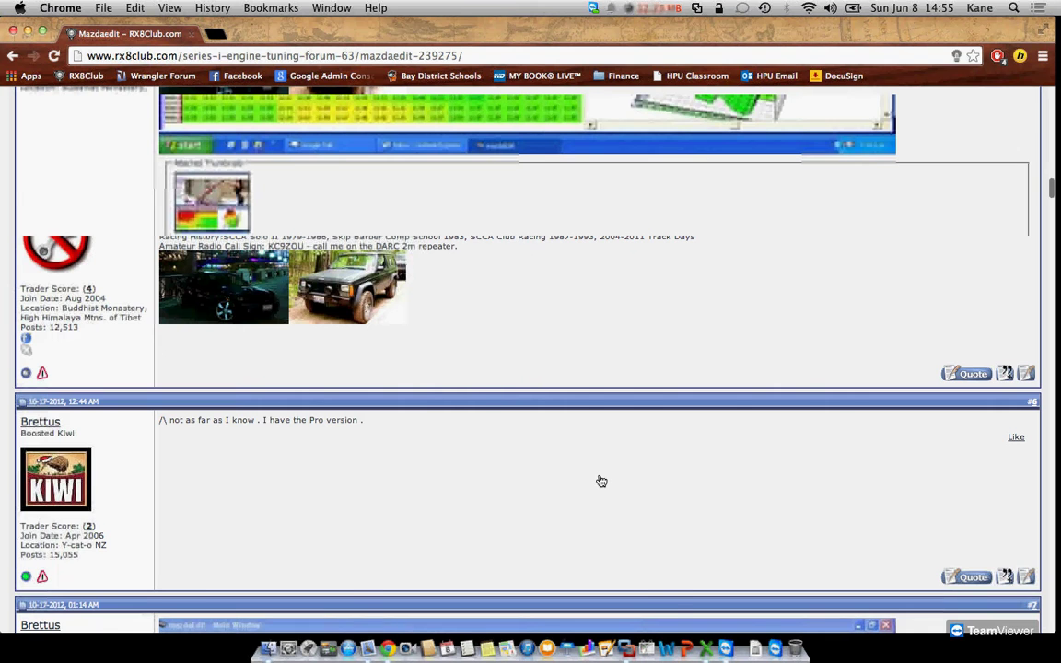
{"action": "scroll", "coordinate": [600, 480], "scroll_direction": "down", "scroll_amount": 5}
{"action": "scroll", "coordinate": [599, 479], "scroll_direction": "down", "scroll_amount": 8}
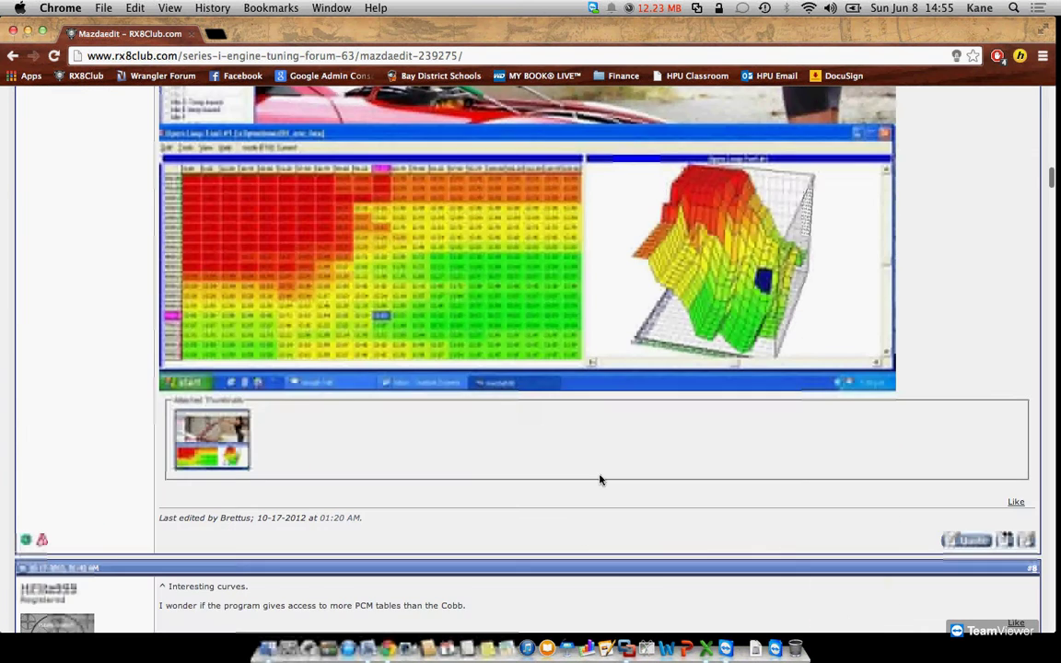
{"action": "scroll", "coordinate": [599, 479], "scroll_direction": "up", "scroll_amount": 1}
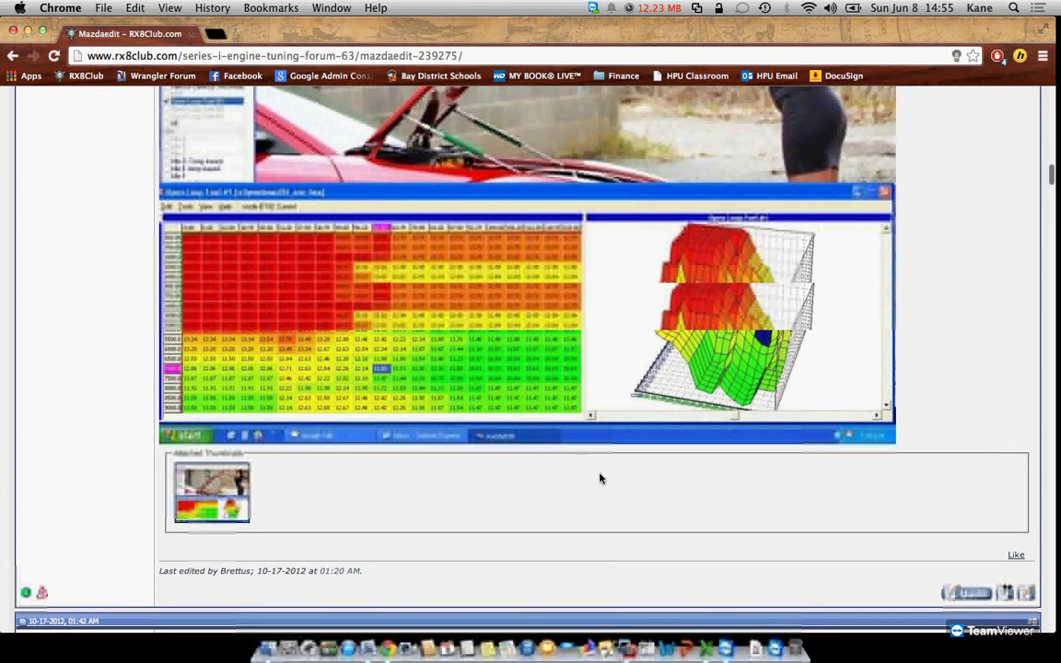
{"action": "scroll", "coordinate": [600, 477], "scroll_direction": "down", "scroll_amount": 10}
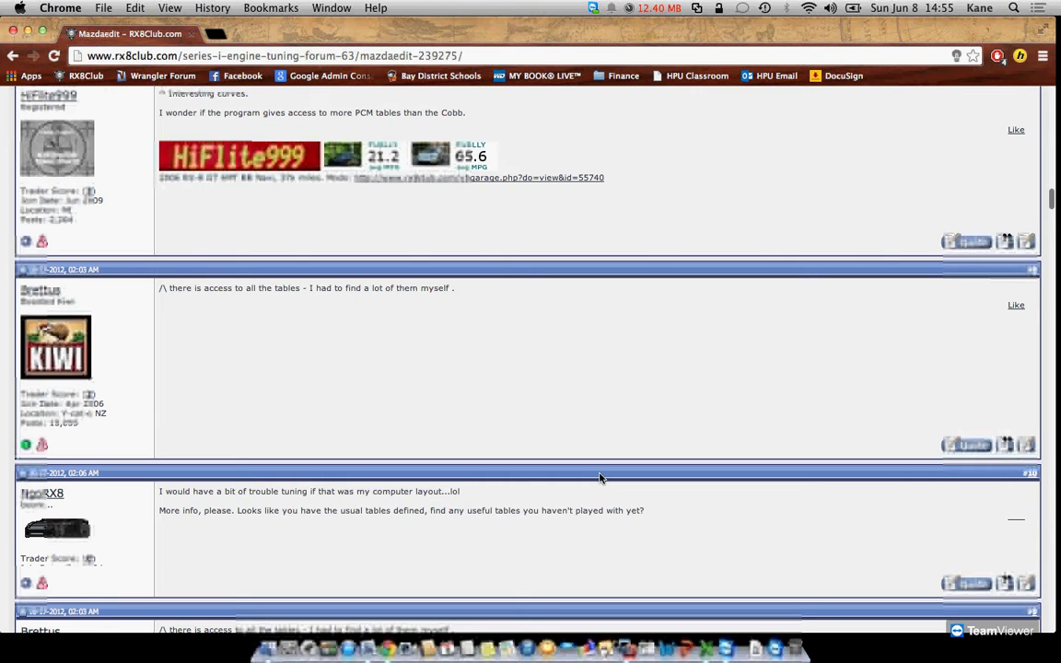
{"action": "scroll", "coordinate": [599, 478], "scroll_direction": "down", "scroll_amount": 20}
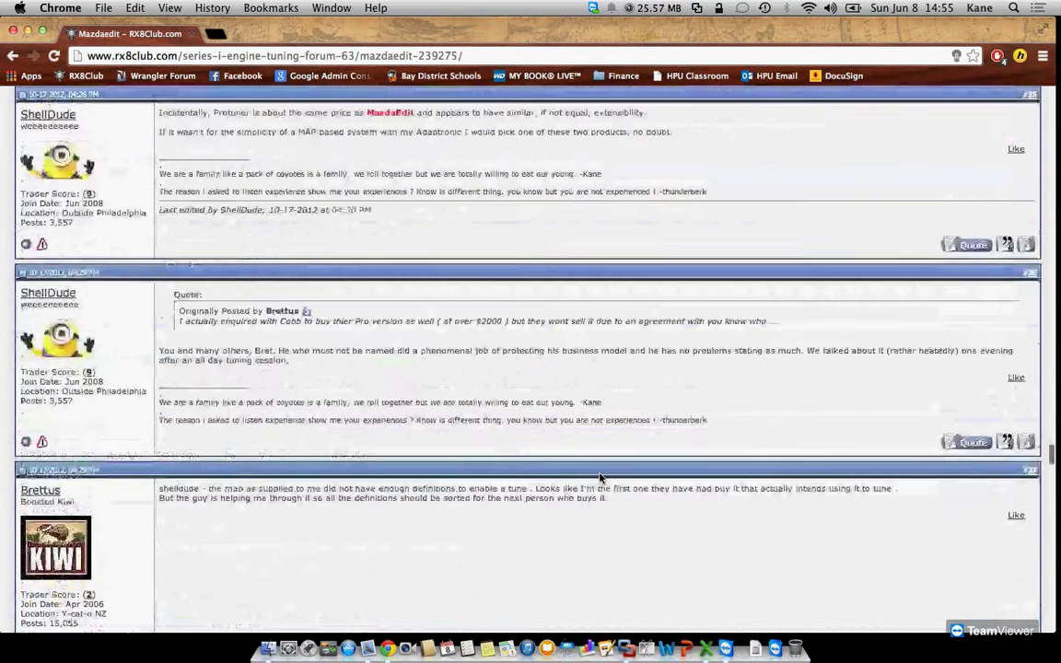
{"action": "scroll", "coordinate": [599, 477], "scroll_direction": "down", "scroll_amount": 8}
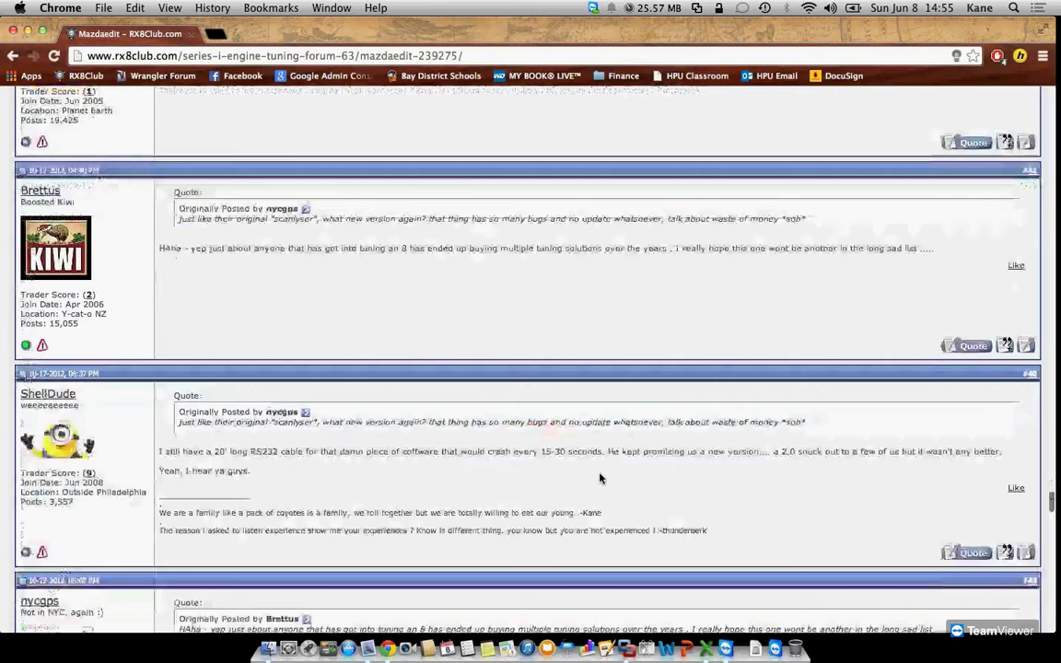
{"action": "scroll", "coordinate": [599, 478], "scroll_direction": "down", "scroll_amount": 8}
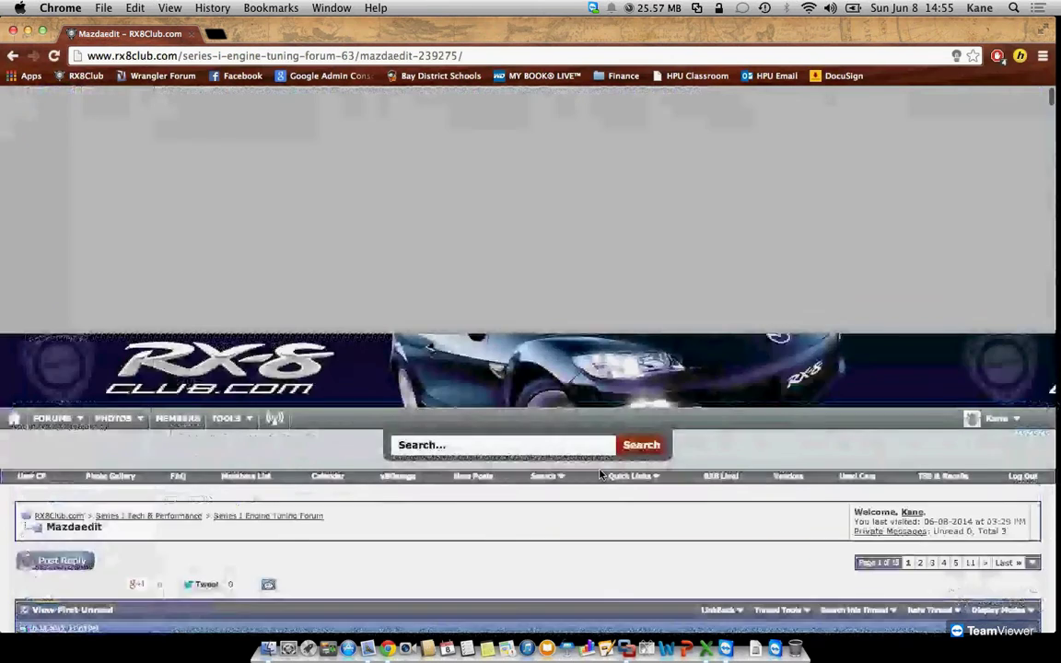
{"action": "scroll", "coordinate": [600, 475], "scroll_direction": "down", "scroll_amount": 1}
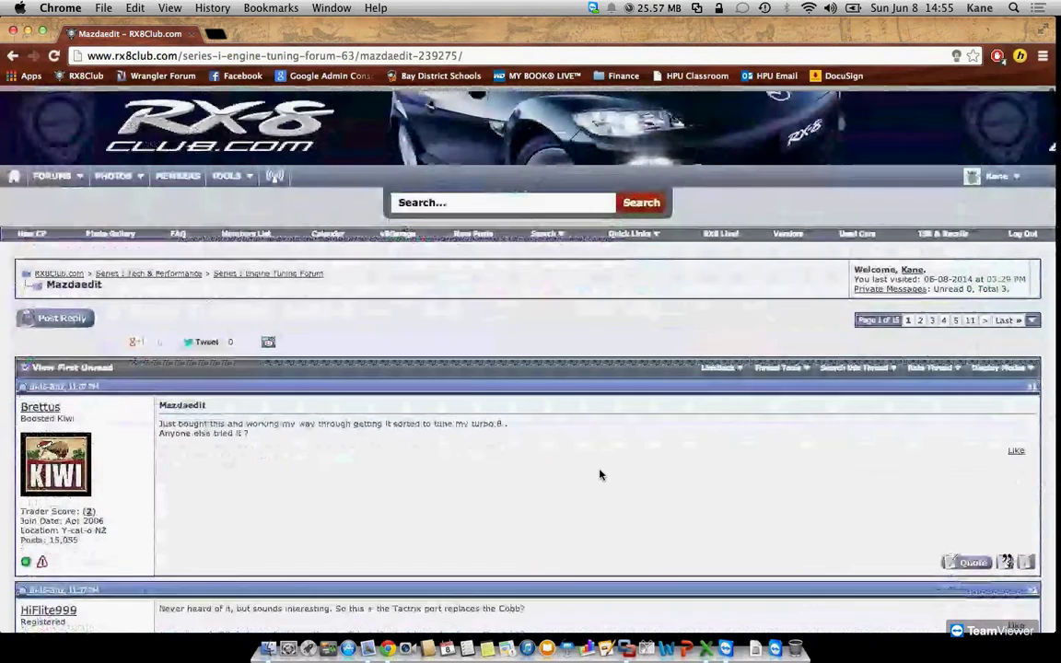
Search within the Mazdaedit thread for "afr" and look through the matching posts.
{"action": "left_click", "coordinate": [778, 362]}
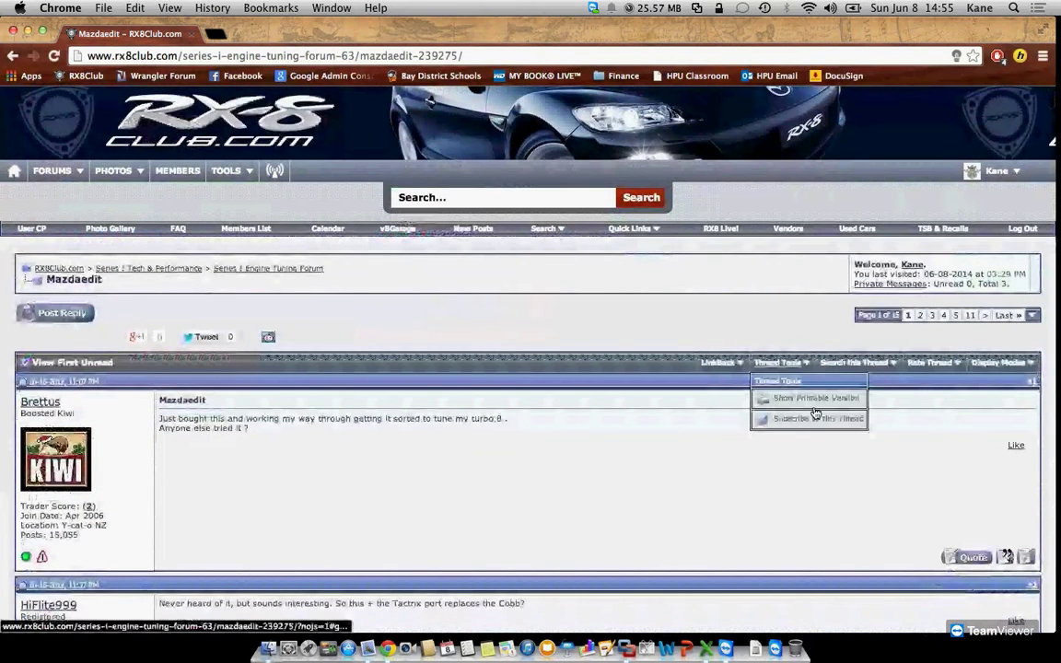
{"action": "left_click", "coordinate": [854, 362]}
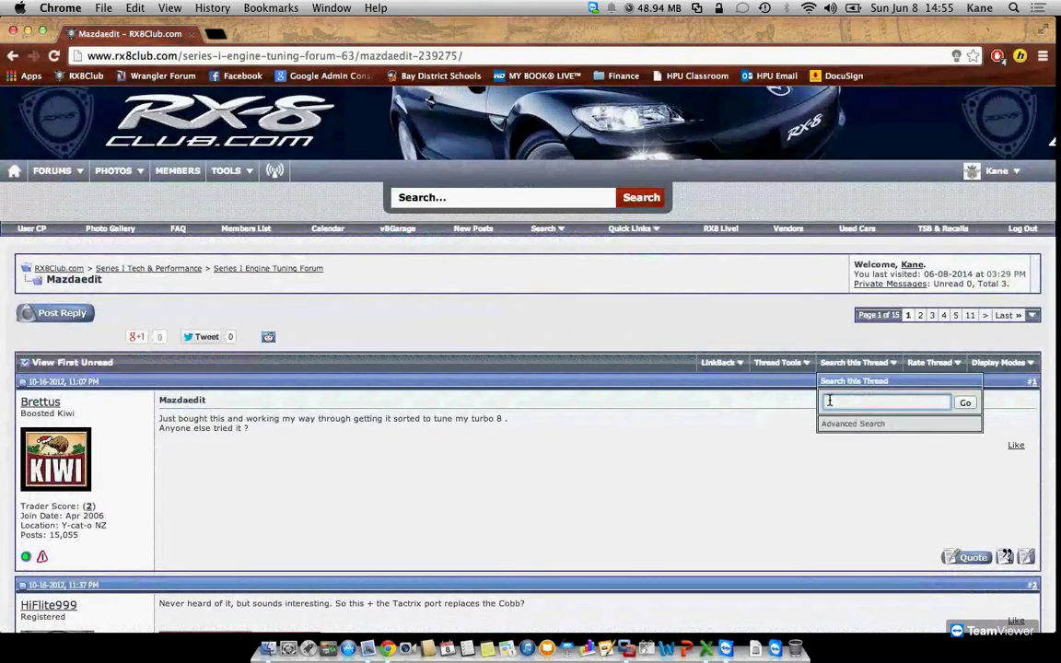
{"action": "type", "text": "afr"}
{"action": "key", "text": "Return"}
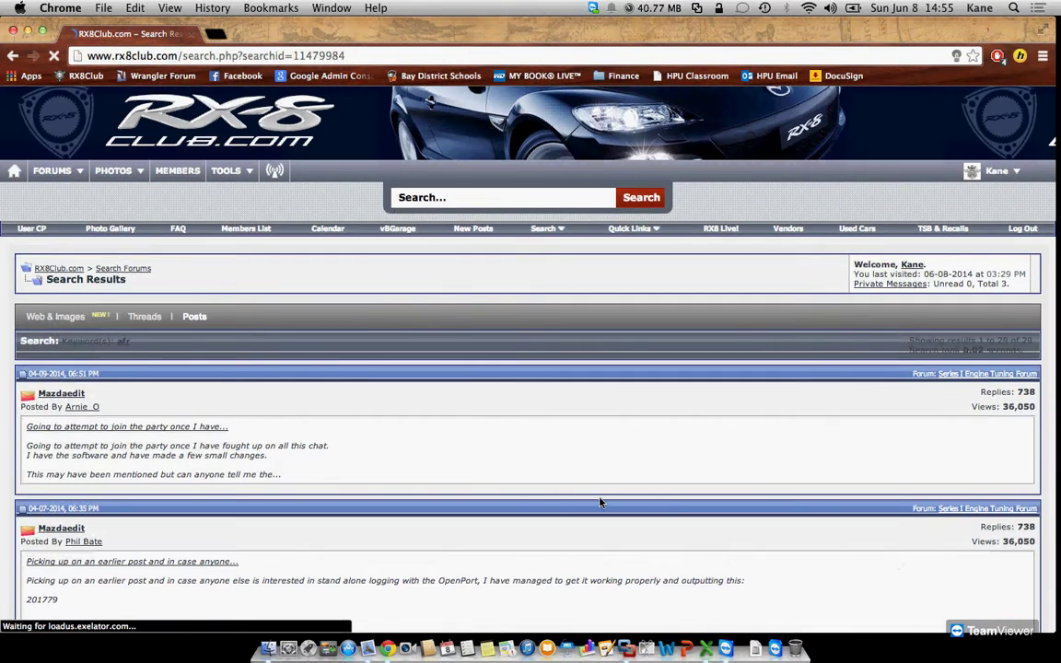
{"action": "scroll", "coordinate": [599, 502], "scroll_direction": "down", "scroll_amount": 5}
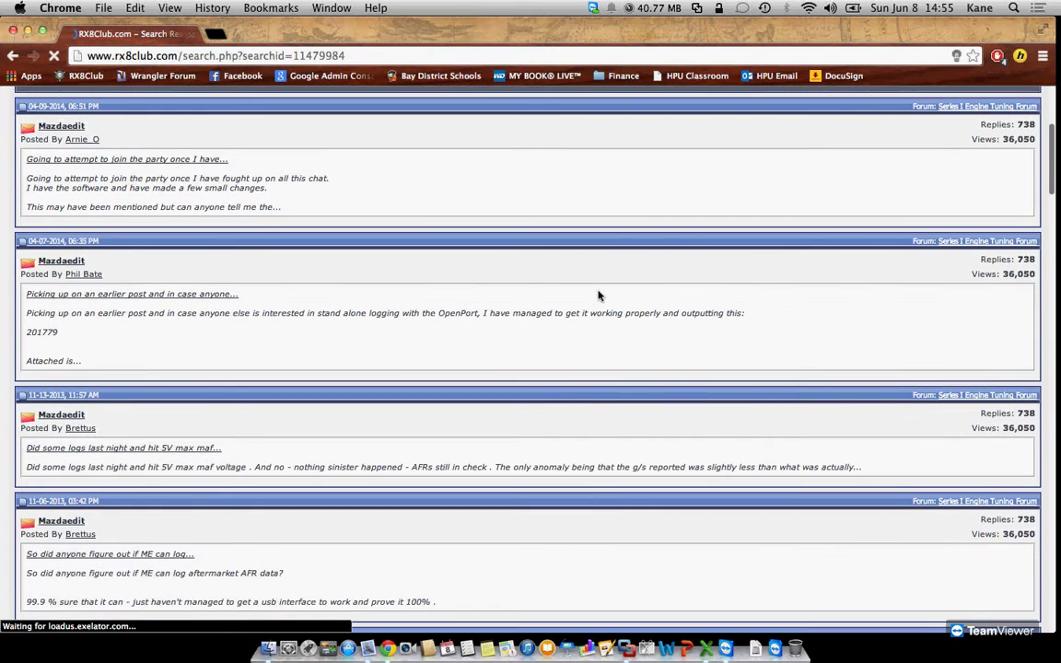
{"action": "scroll", "coordinate": [589, 267], "scroll_direction": "down", "scroll_amount": 3}
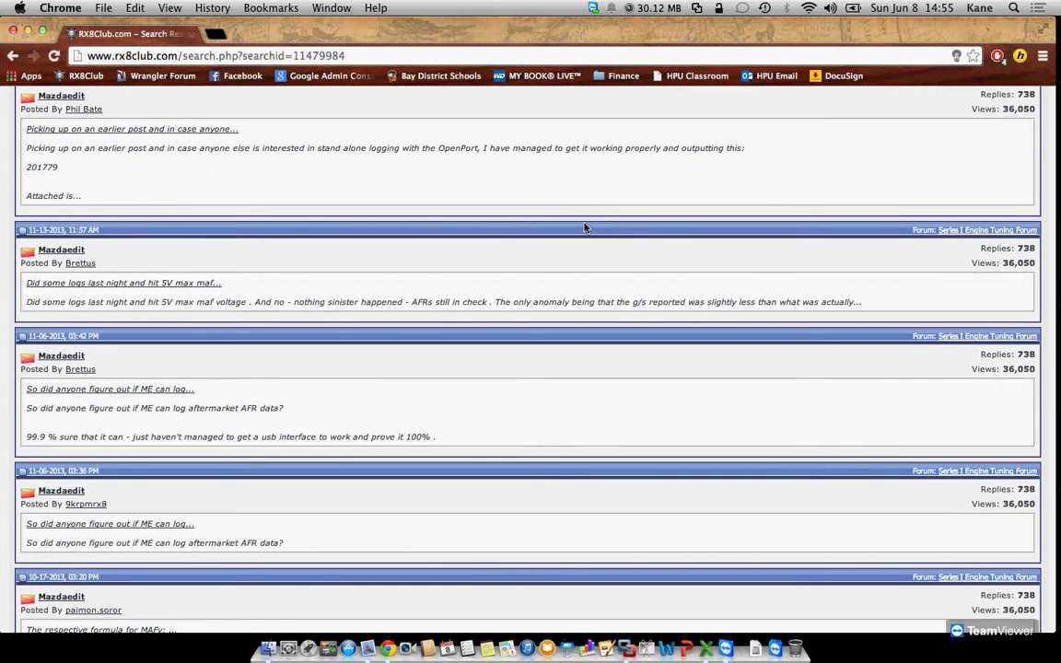
Look through the "afr" search results from the Mazdaedit thread and open the MAFv formula post in a new tab.
{"action": "scroll", "coordinate": [601, 265], "scroll_direction": "down", "scroll_amount": 3}
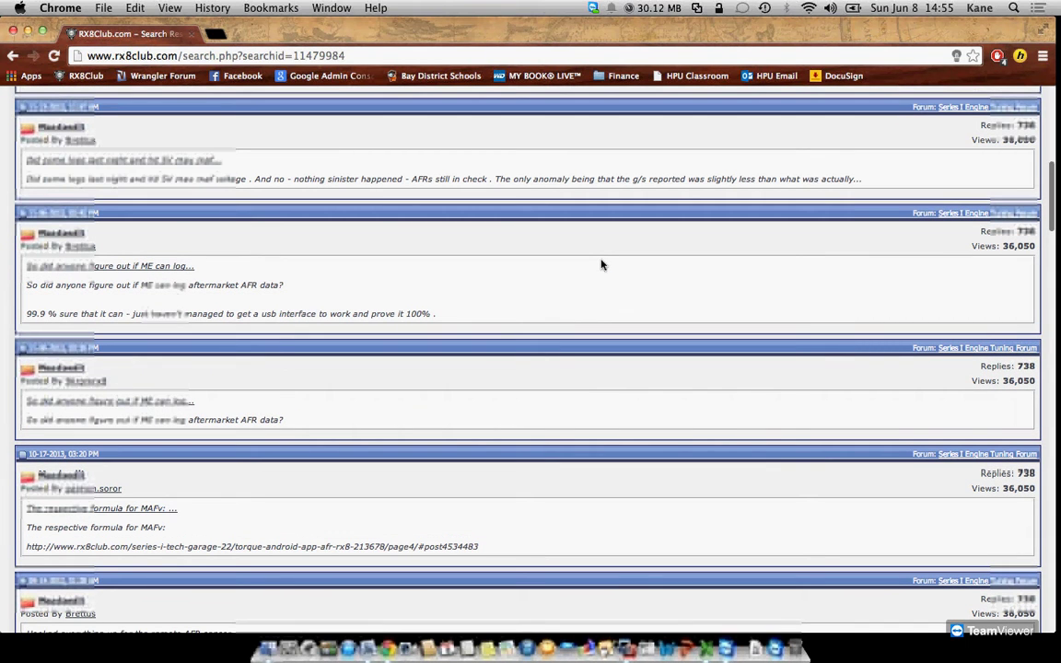
{"action": "scroll", "coordinate": [600, 264], "scroll_direction": "down", "scroll_amount": 7}
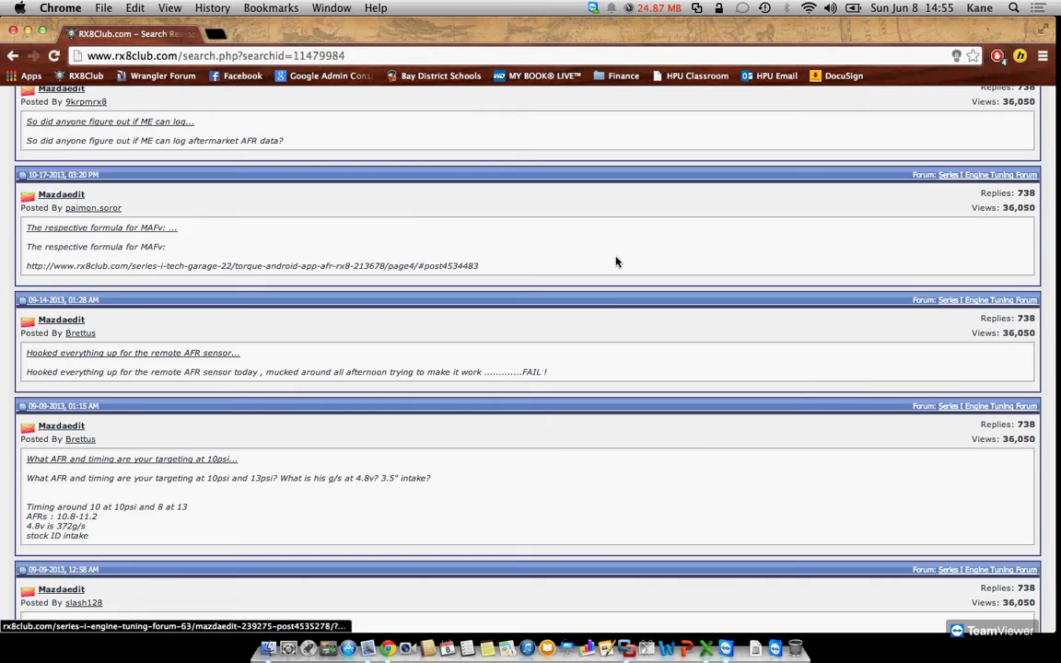
{"action": "scroll", "coordinate": [616, 262], "scroll_direction": "down", "scroll_amount": 4}
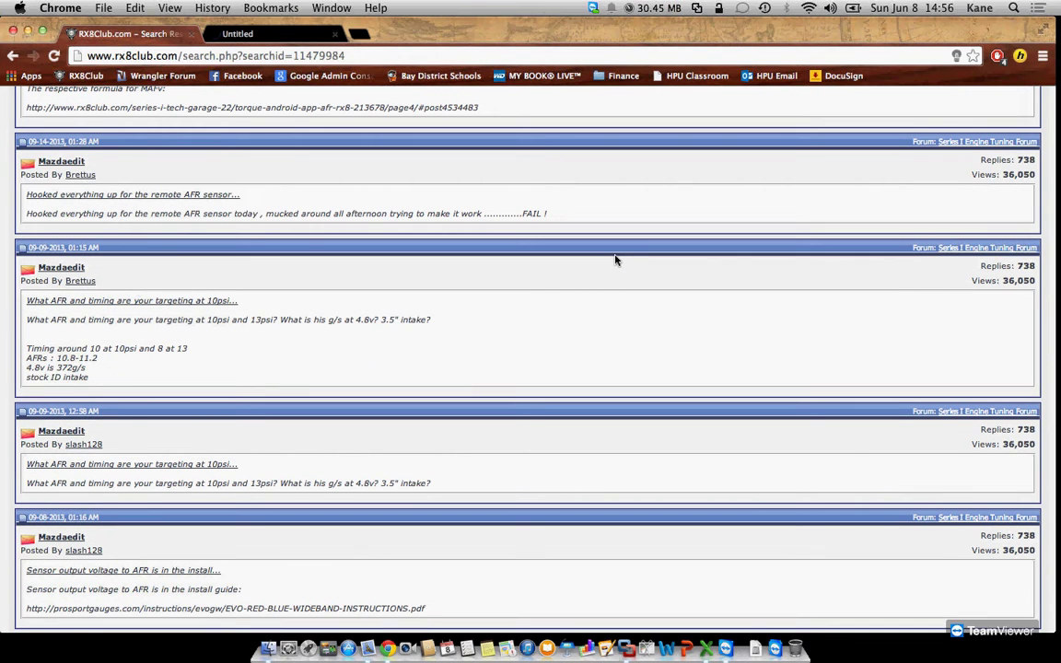
{"action": "scroll", "coordinate": [616, 260], "scroll_direction": "down", "scroll_amount": 10}
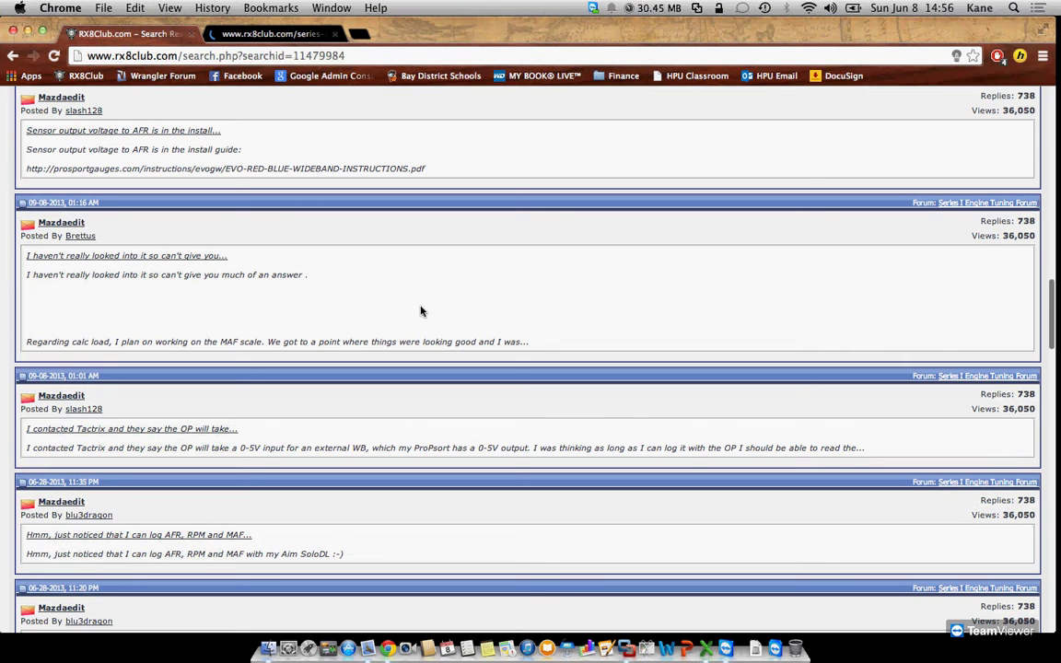
{"action": "scroll", "coordinate": [420, 310], "scroll_direction": "down", "scroll_amount": 6}
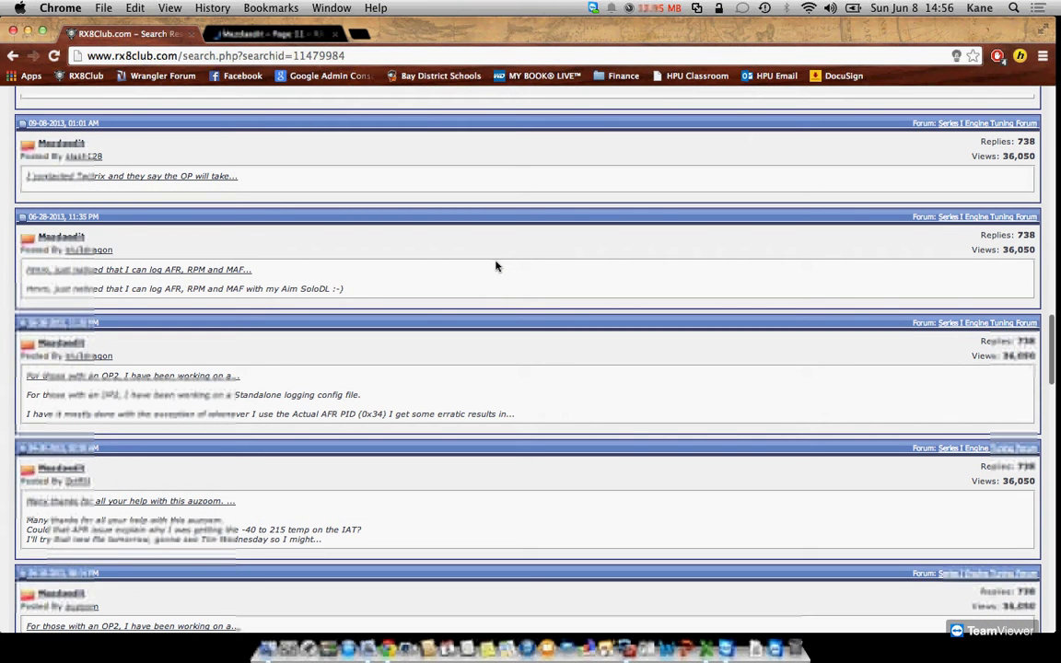
{"action": "scroll", "coordinate": [495, 266], "scroll_direction": "down", "scroll_amount": 6}
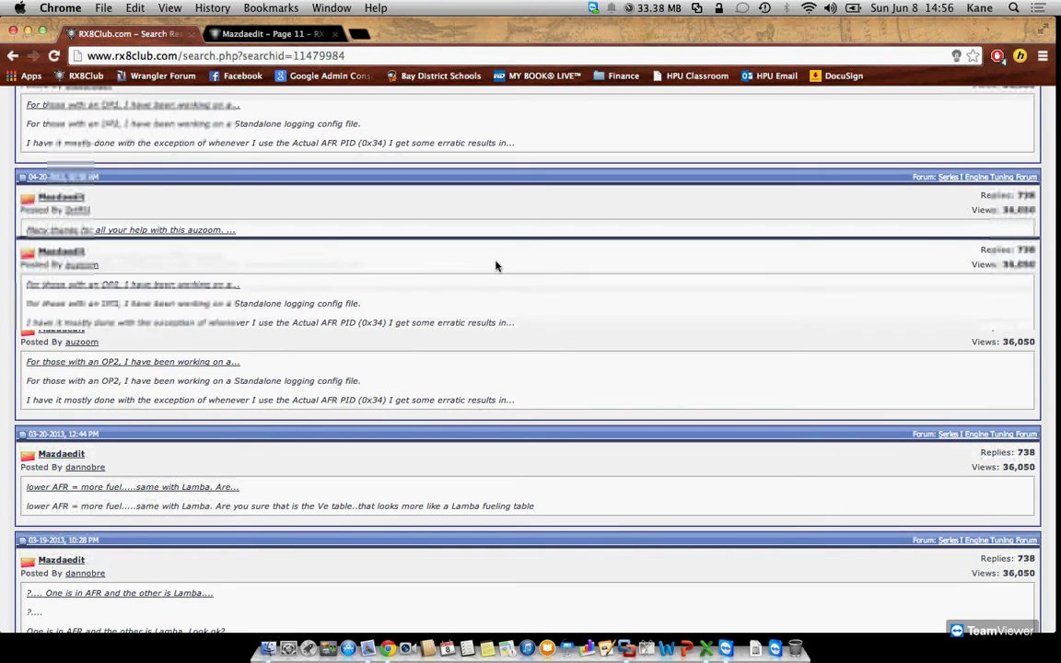
Read the posts about MAF voltage and OpenPort logging on page 11 of the Mazdaedit thread and open the linked Torque thread.
{"action": "left_click", "coordinate": [286, 35]}
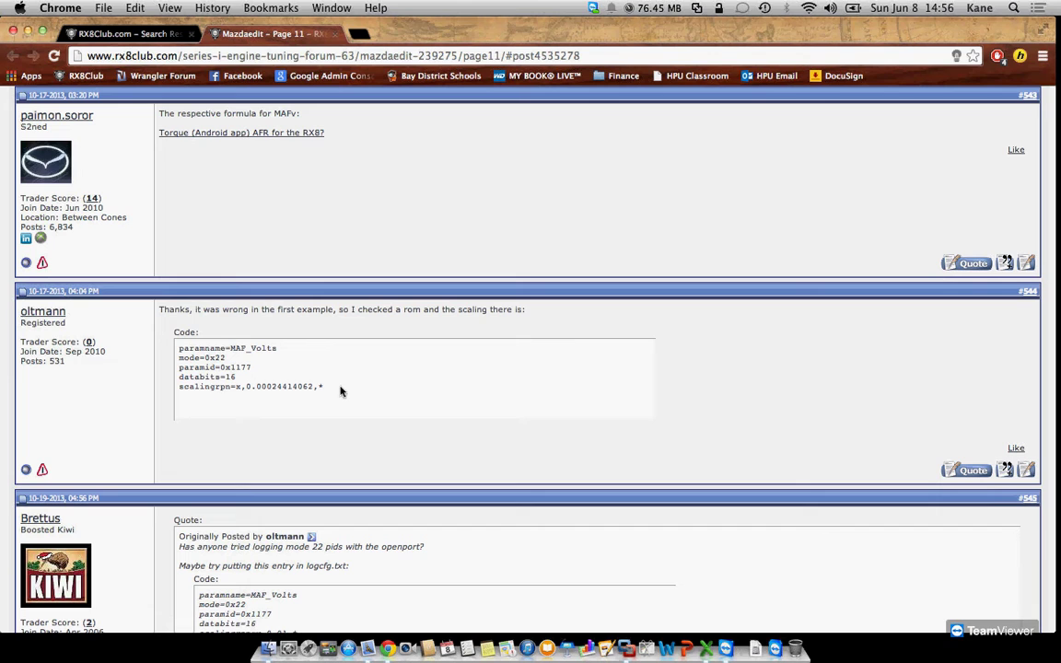
{"action": "scroll", "coordinate": [340, 391], "scroll_direction": "up", "scroll_amount": 5}
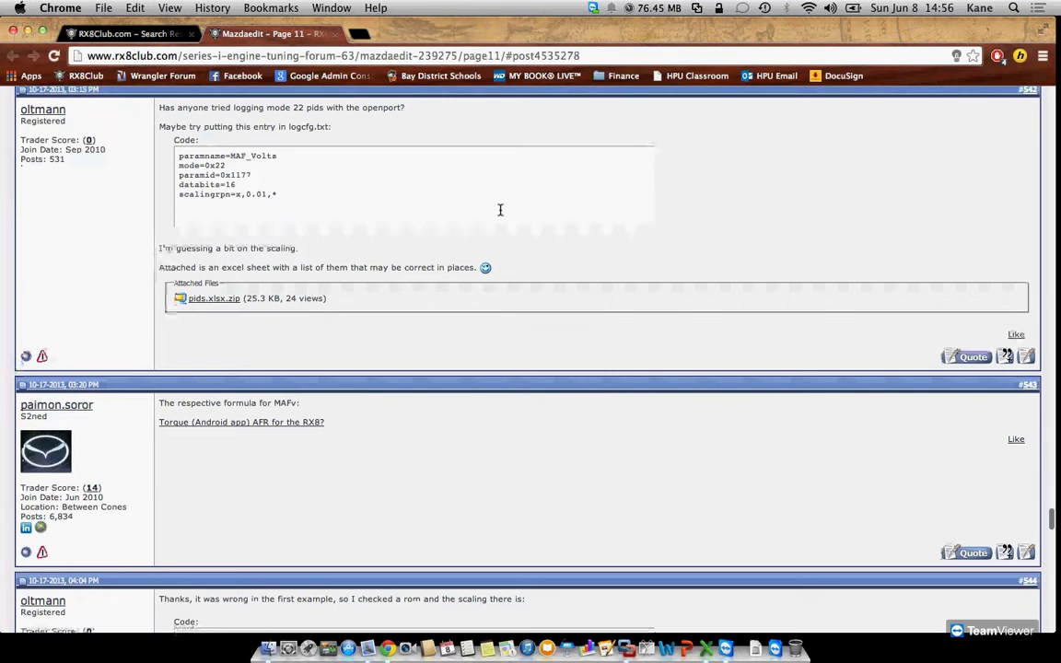
{"action": "scroll", "coordinate": [500, 210], "scroll_direction": "up", "scroll_amount": 5}
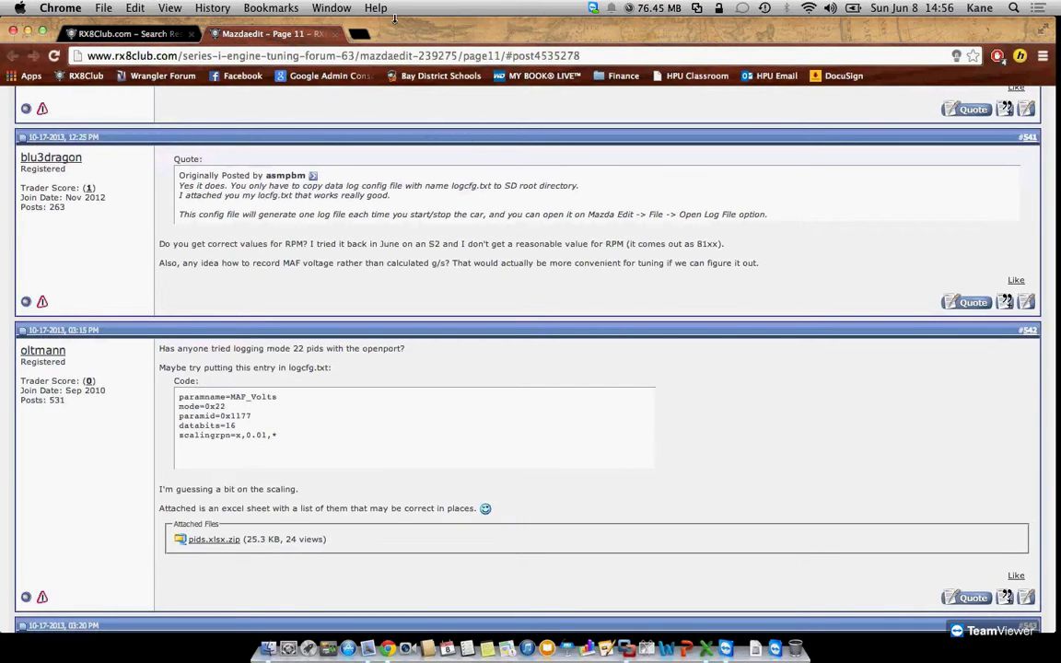
{"action": "scroll", "coordinate": [410, 38], "scroll_direction": "up", "scroll_amount": 7}
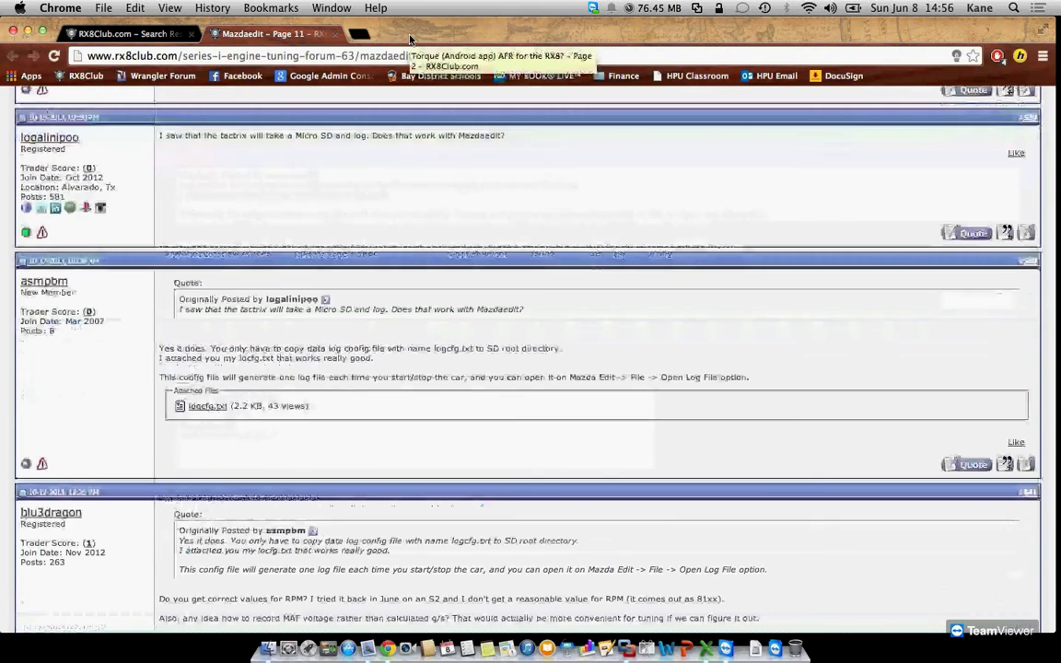
Examine the custom OBD2 PID settings for MAF voltage in the "Torque (Android app) AFR for the RX8?" thread.
{"action": "left_click", "coordinate": [409, 37]}
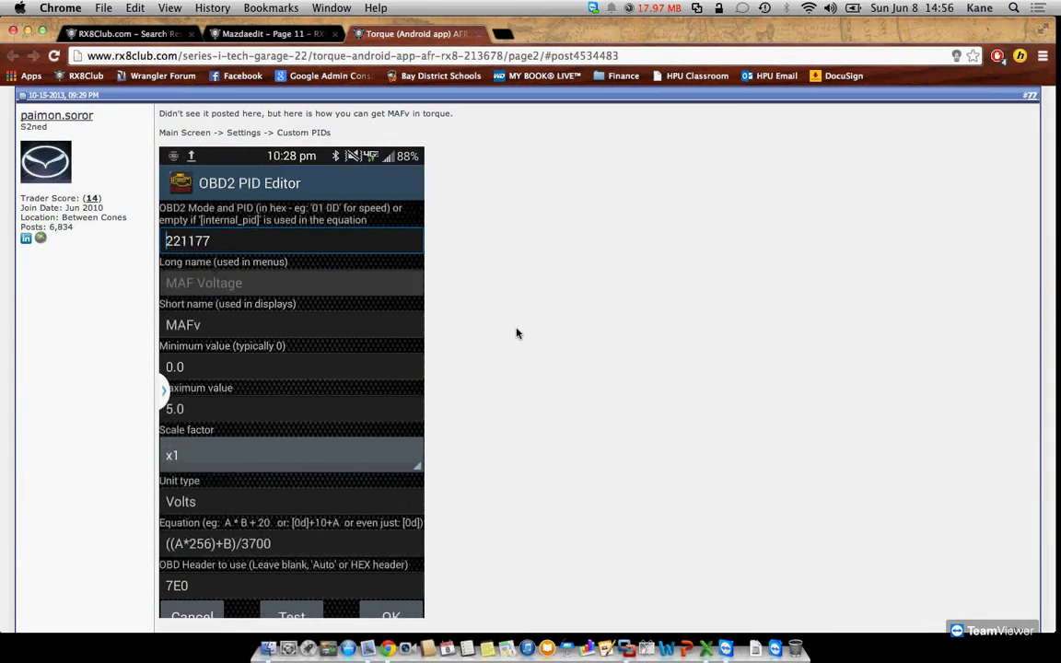
{"action": "scroll", "coordinate": [517, 333], "scroll_direction": "down", "scroll_amount": 2}
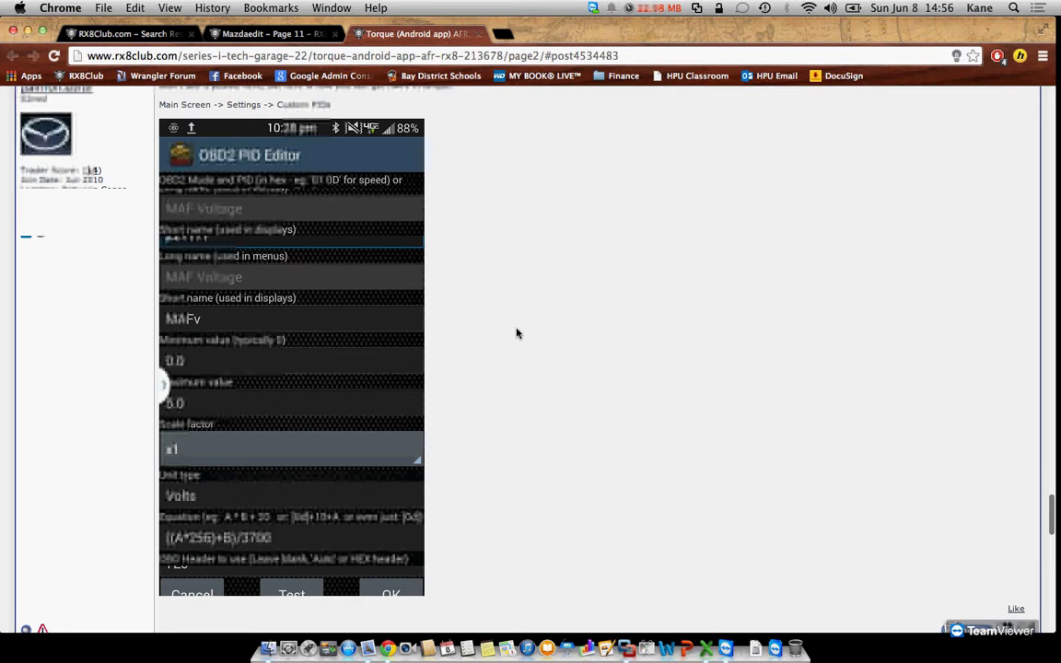
{"action": "scroll", "coordinate": [516, 333], "scroll_direction": "down", "scroll_amount": 3}
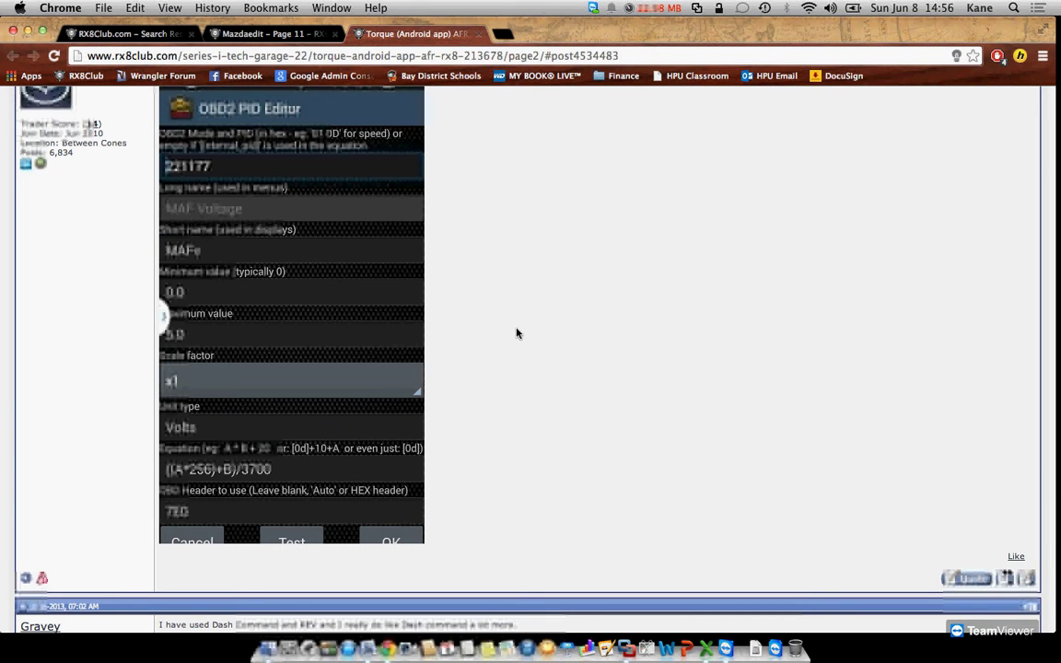
{"action": "scroll", "coordinate": [516, 334], "scroll_direction": "down", "scroll_amount": 5}
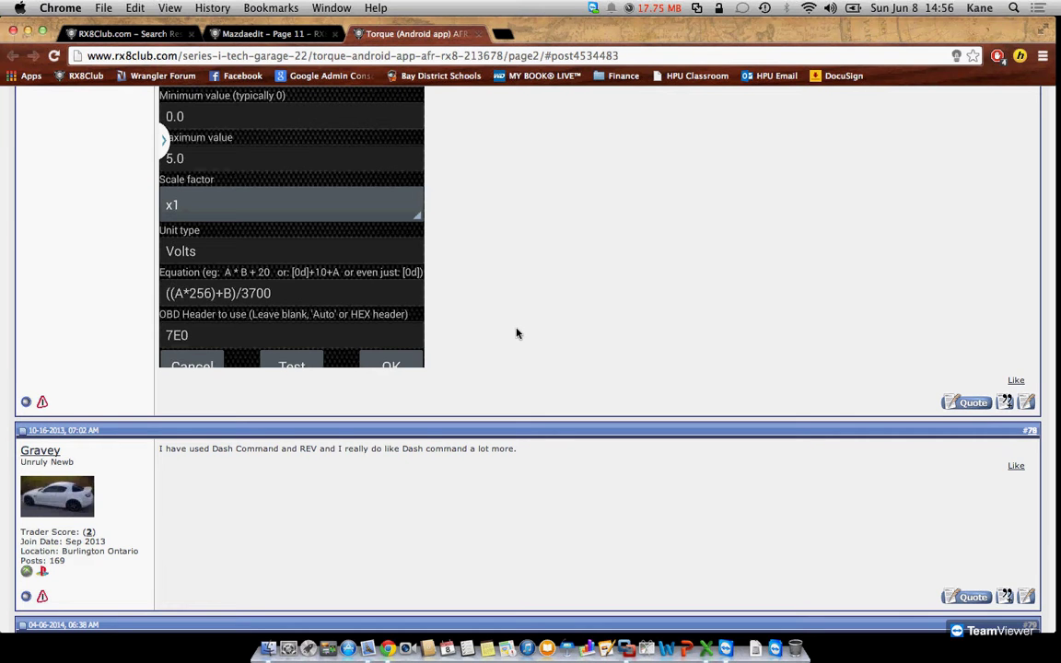
{"action": "scroll", "coordinate": [517, 333], "scroll_direction": "down", "scroll_amount": 1}
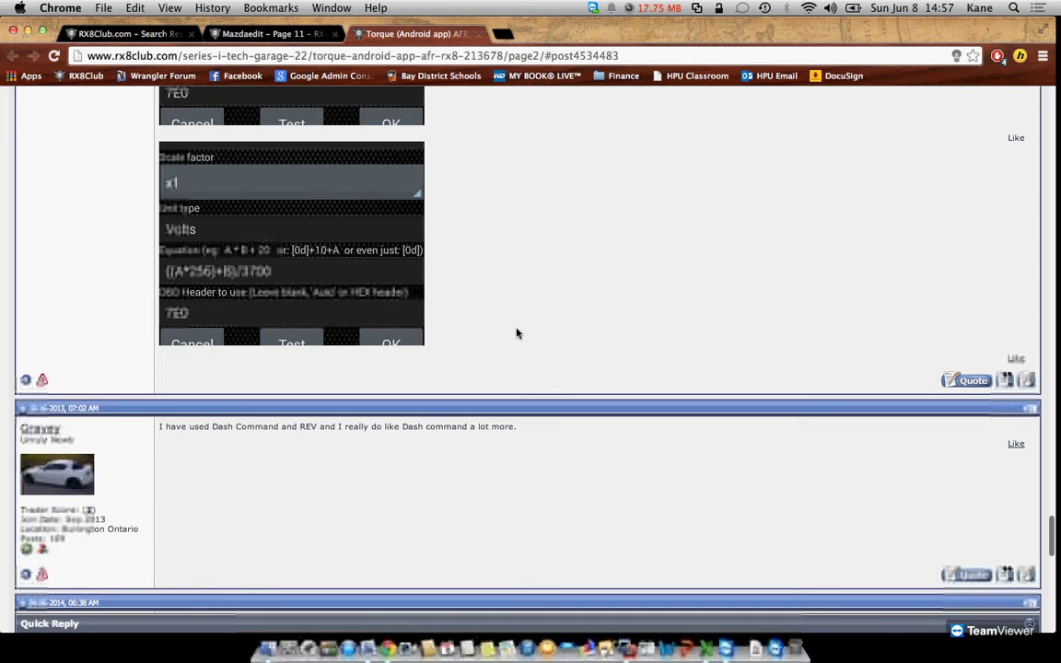
{"action": "scroll", "coordinate": [517, 333], "scroll_direction": "up", "scroll_amount": 3}
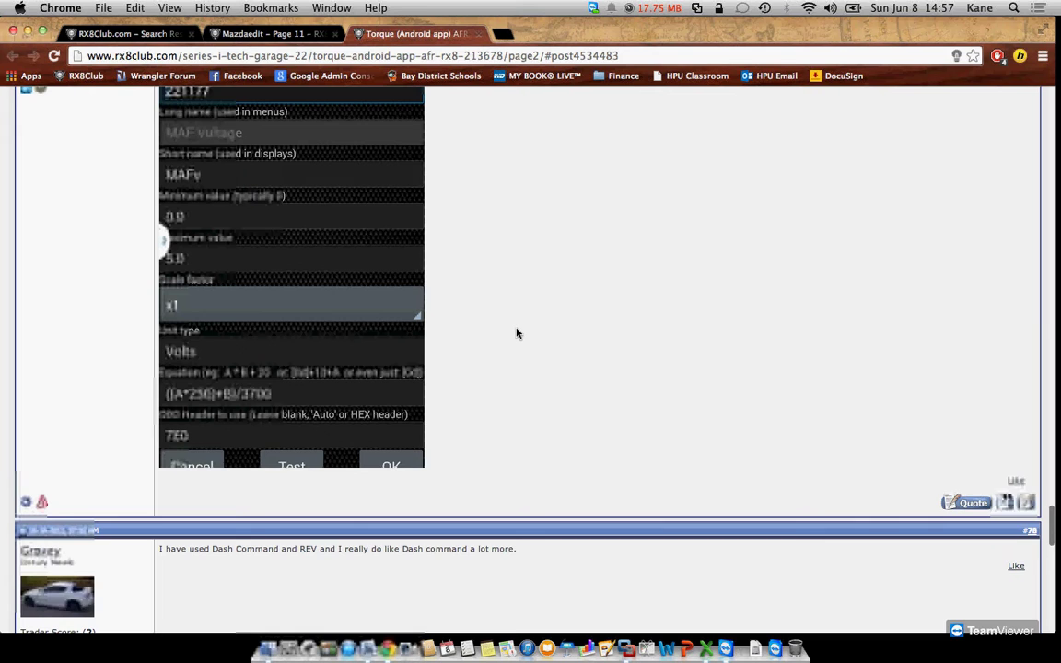
{"action": "scroll", "coordinate": [517, 334], "scroll_direction": "up", "scroll_amount": 2}
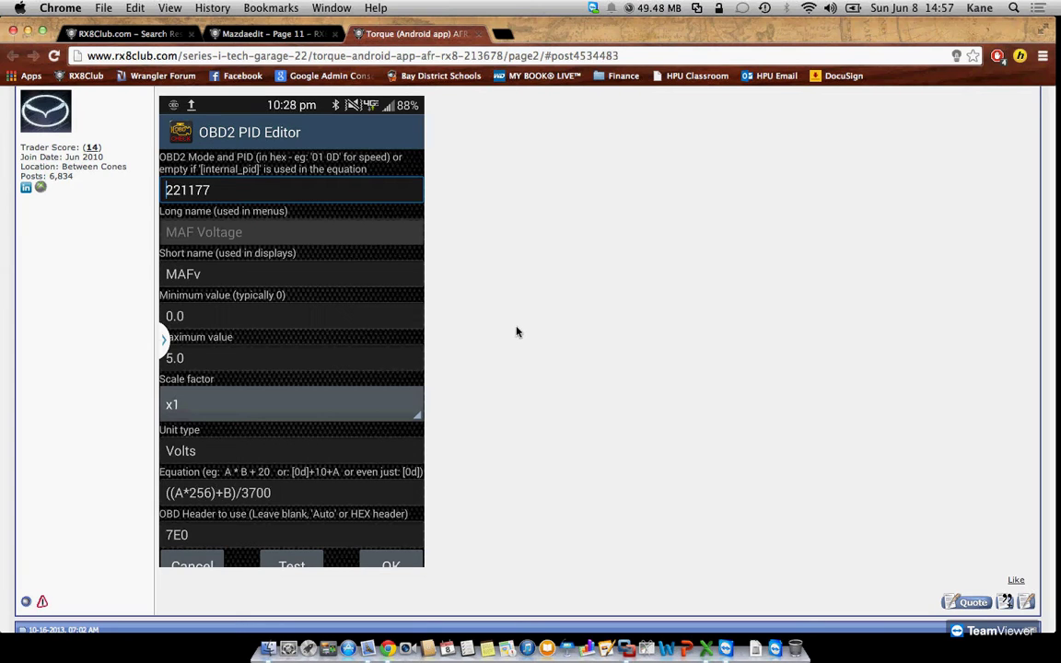
View the AFR and lambda fuel table posts on page 7 of the Mazdaedit thread and return to the search results.
{"action": "left_click", "coordinate": [268, 33]}
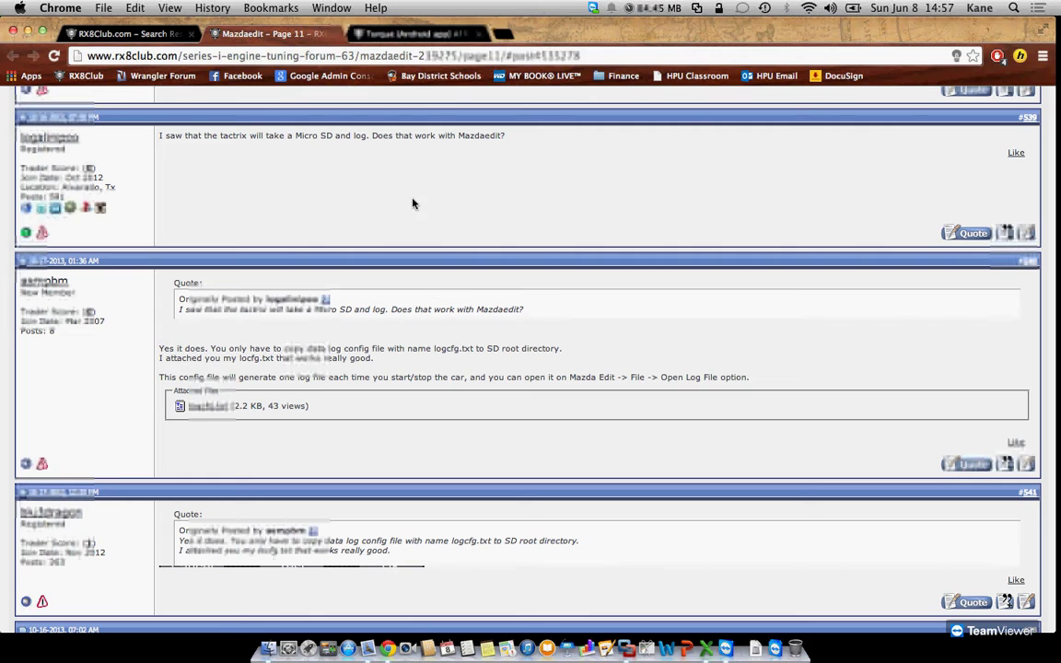
{"action": "key", "text": "super+bracketleft"}
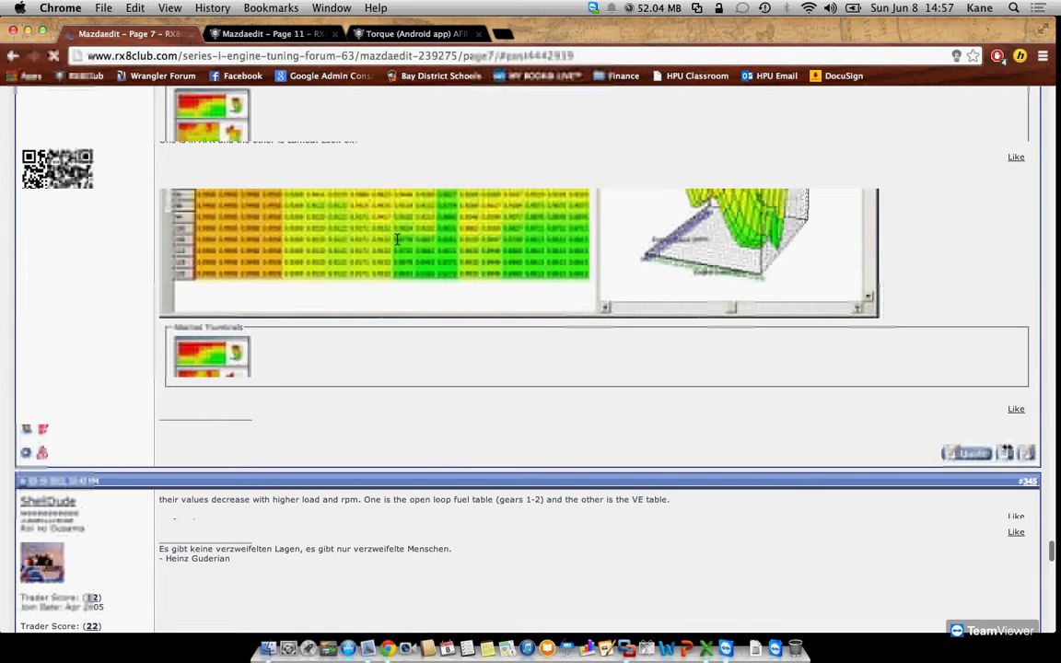
{"action": "left_click", "coordinate": [14, 57]}
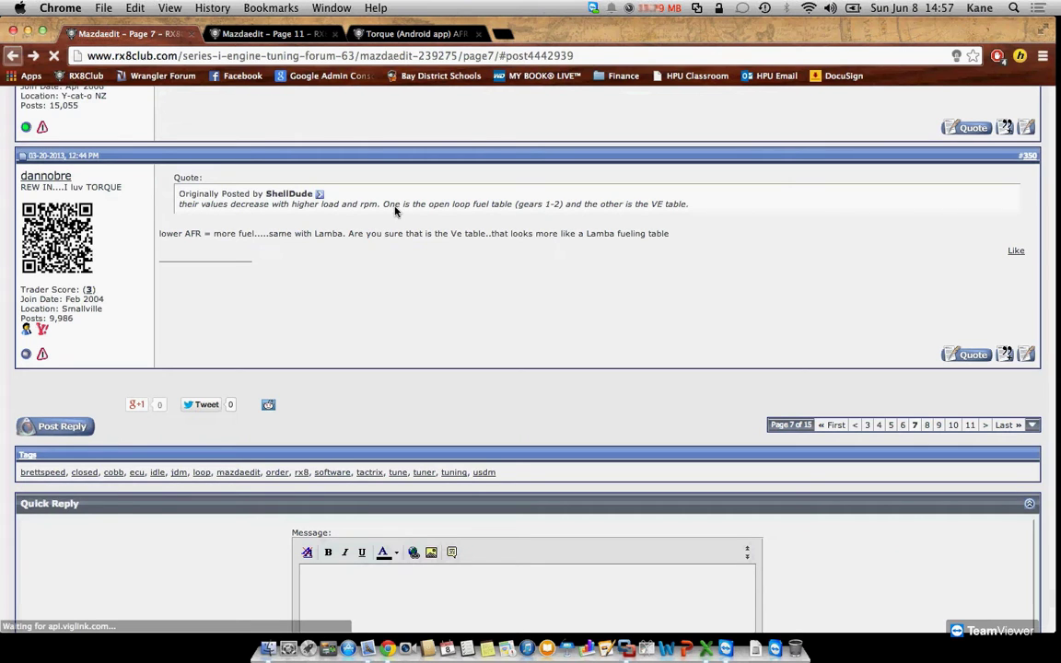
{"action": "key", "text": "super+bracketleft"}
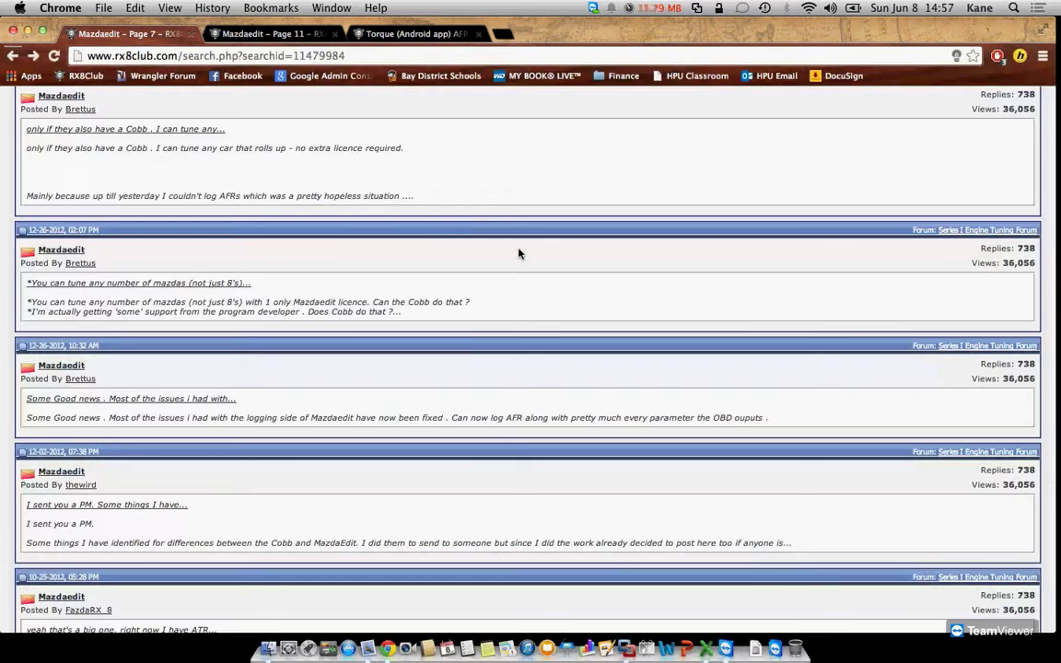
Look through the remaining "afr" search results and open the post "Have struck a major drawback - Can't log AFRs".
{"action": "scroll", "coordinate": [518, 253], "scroll_direction": "down", "scroll_amount": 3}
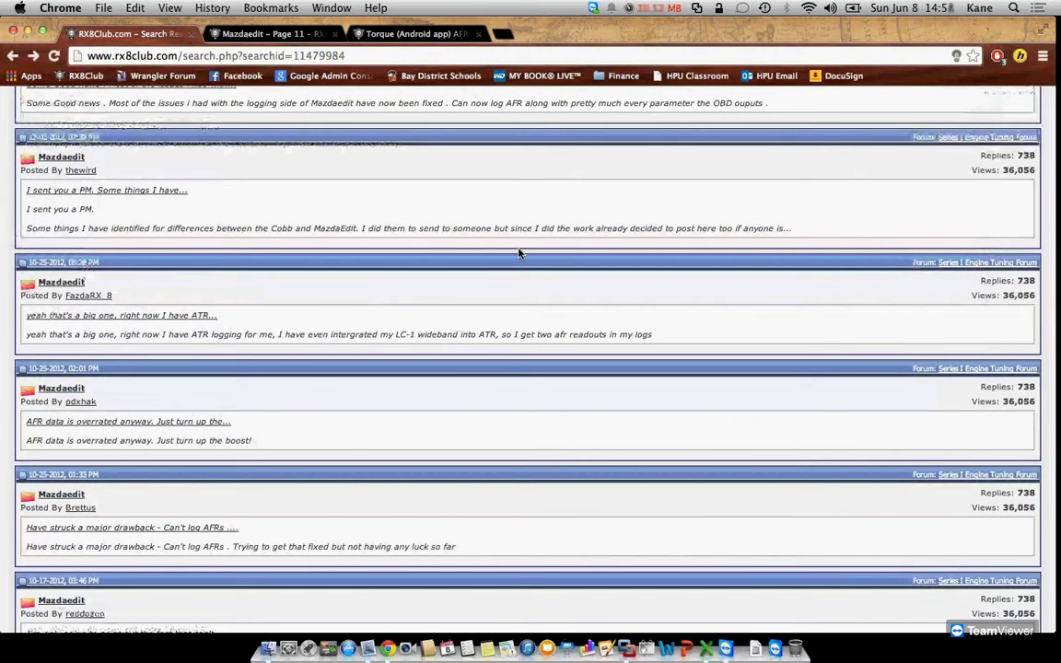
{"action": "scroll", "coordinate": [373, 291], "scroll_direction": "down", "scroll_amount": 5}
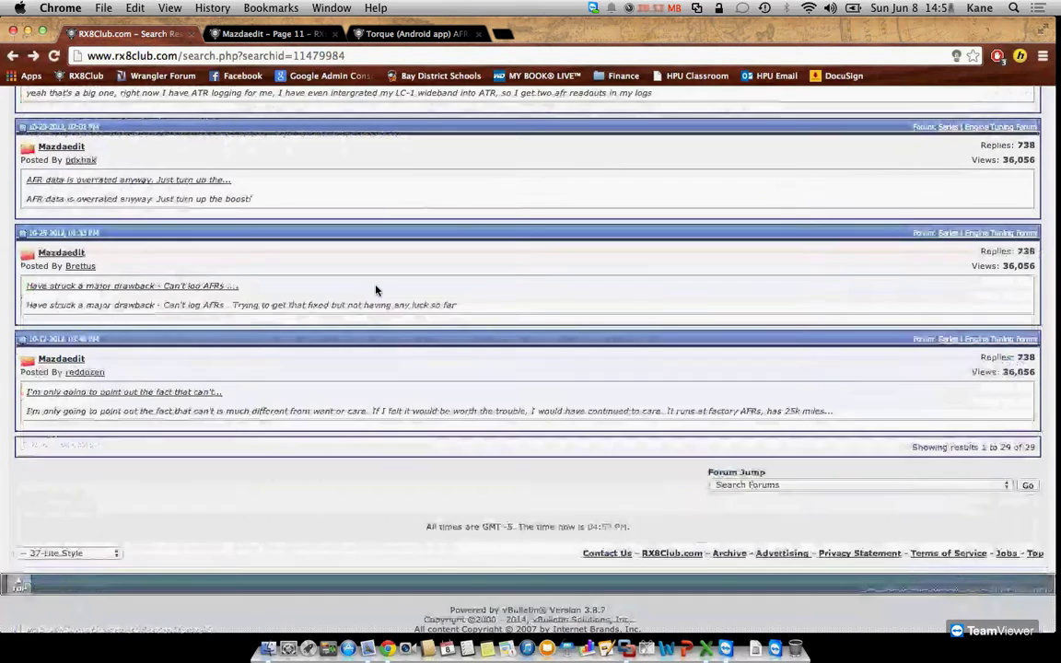
{"action": "left_click", "coordinate": [188, 288]}
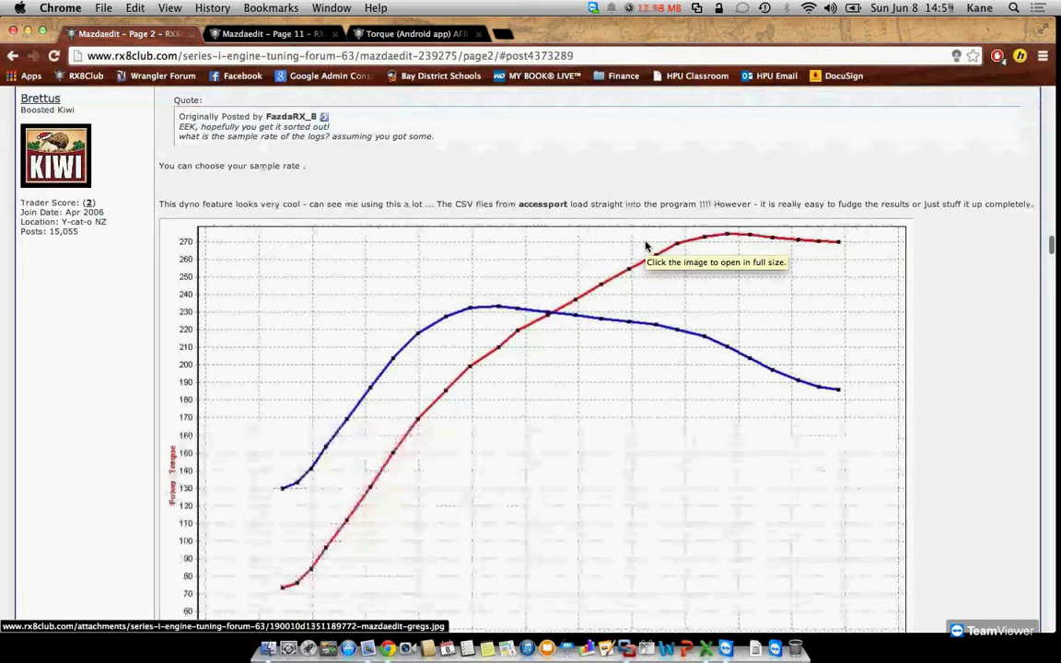
Read the replies about AFR logging and how mazdaEdit compares with Cobb and Protuner on page 2 of the thread.
{"action": "scroll", "coordinate": [645, 246], "scroll_direction": "up", "scroll_amount": 10}
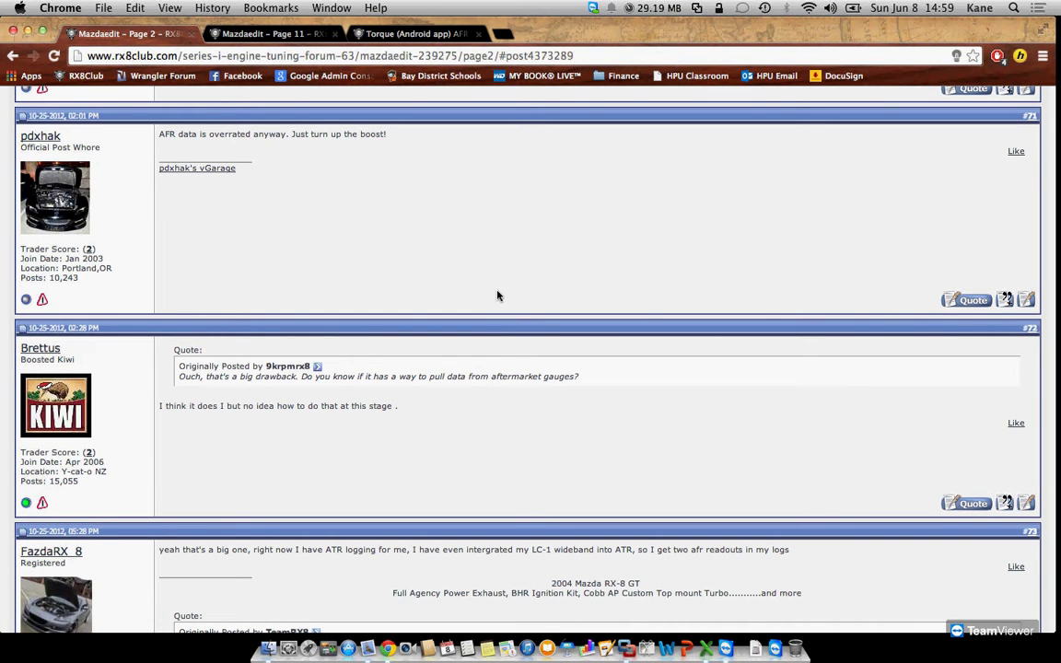
{"action": "scroll", "coordinate": [529, 294], "scroll_direction": "down", "scroll_amount": 5}
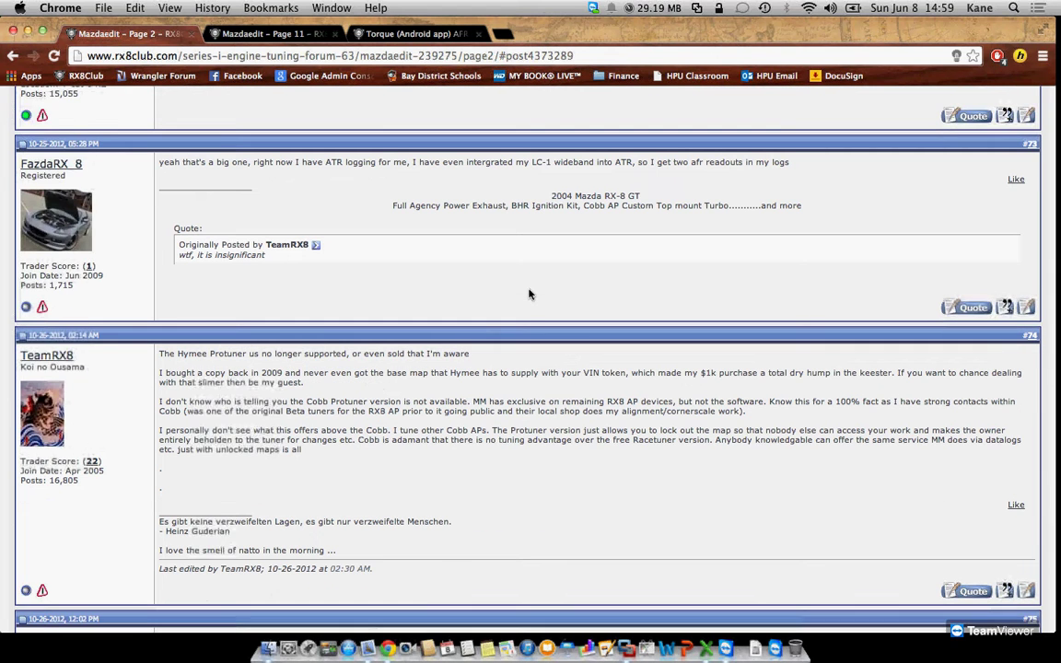
{"action": "scroll", "coordinate": [529, 294], "scroll_direction": "down", "scroll_amount": 6}
{"action": "scroll", "coordinate": [530, 294], "scroll_direction": "down", "scroll_amount": 1}
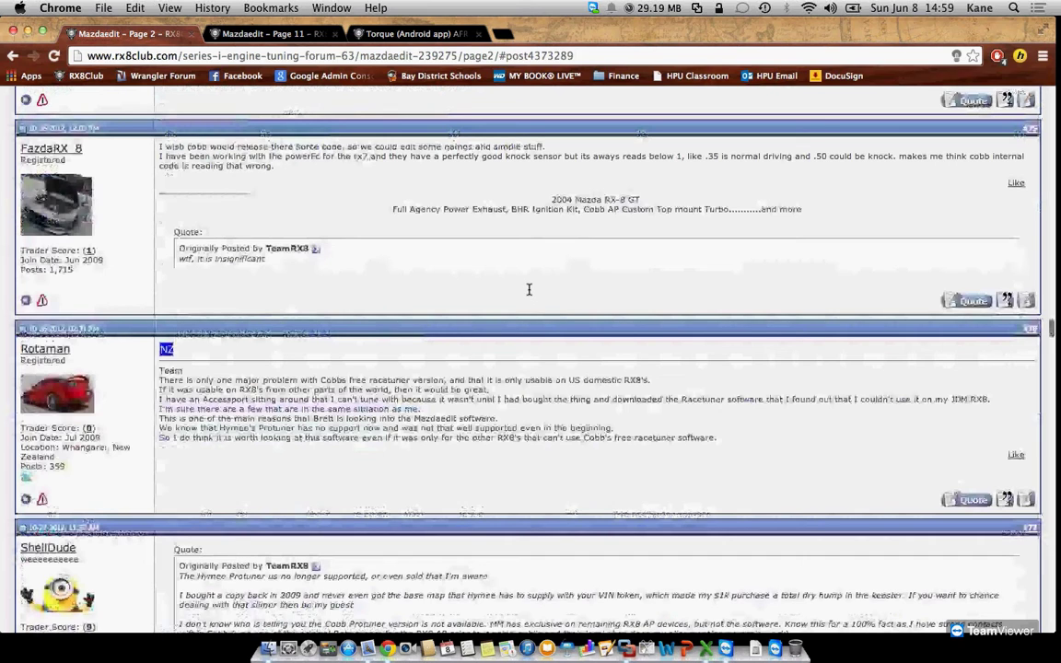
{"action": "scroll", "coordinate": [529, 289], "scroll_direction": "down", "scroll_amount": 10}
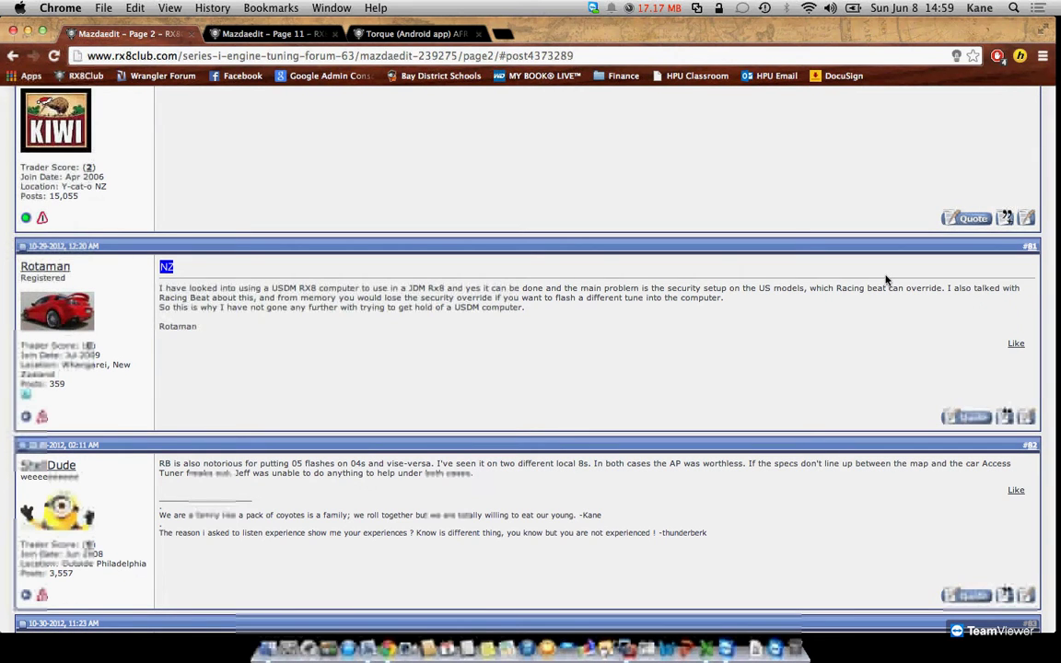
Skim the remaining posts on page 2 of the Mazdaedit thread, covering software features and Virtual Dyno charts.
{"action": "left_click", "coordinate": [696, 390]}
{"action": "scroll", "coordinate": [695, 392], "scroll_direction": "down", "scroll_amount": 3}
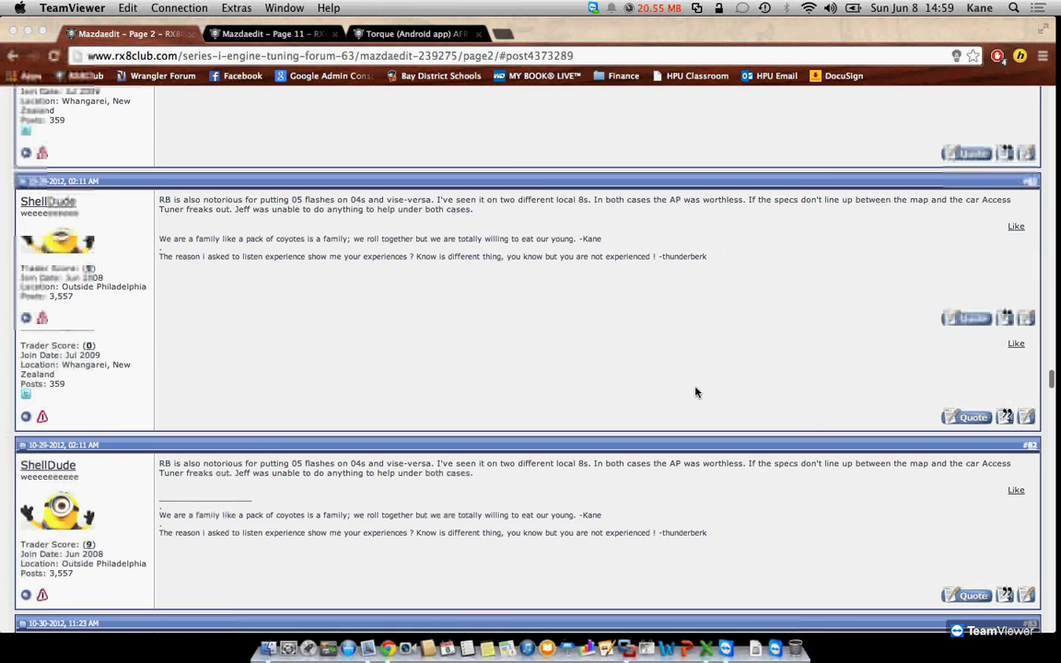
{"action": "scroll", "coordinate": [696, 392], "scroll_direction": "down", "scroll_amount": 8}
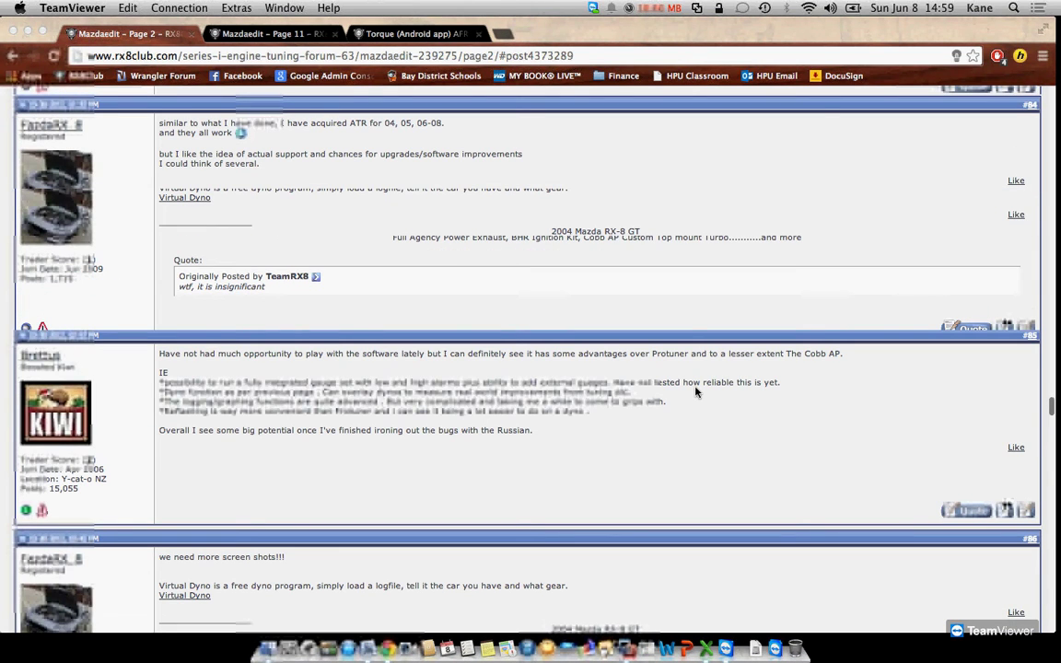
{"action": "scroll", "coordinate": [695, 392], "scroll_direction": "down", "scroll_amount": 7}
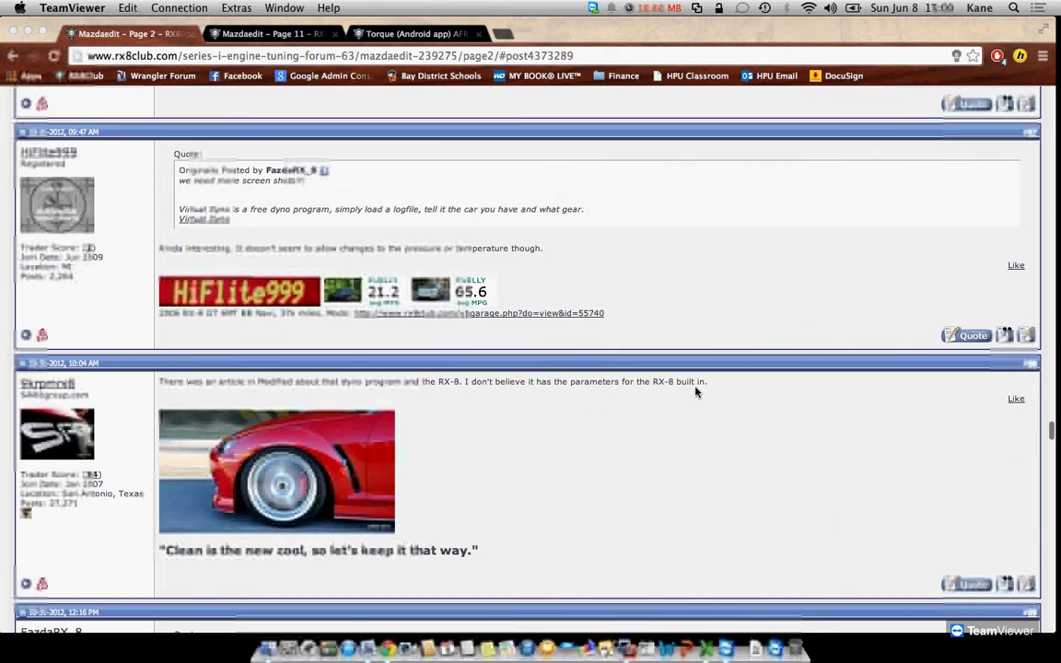
{"action": "scroll", "coordinate": [696, 392], "scroll_direction": "down", "scroll_amount": 8}
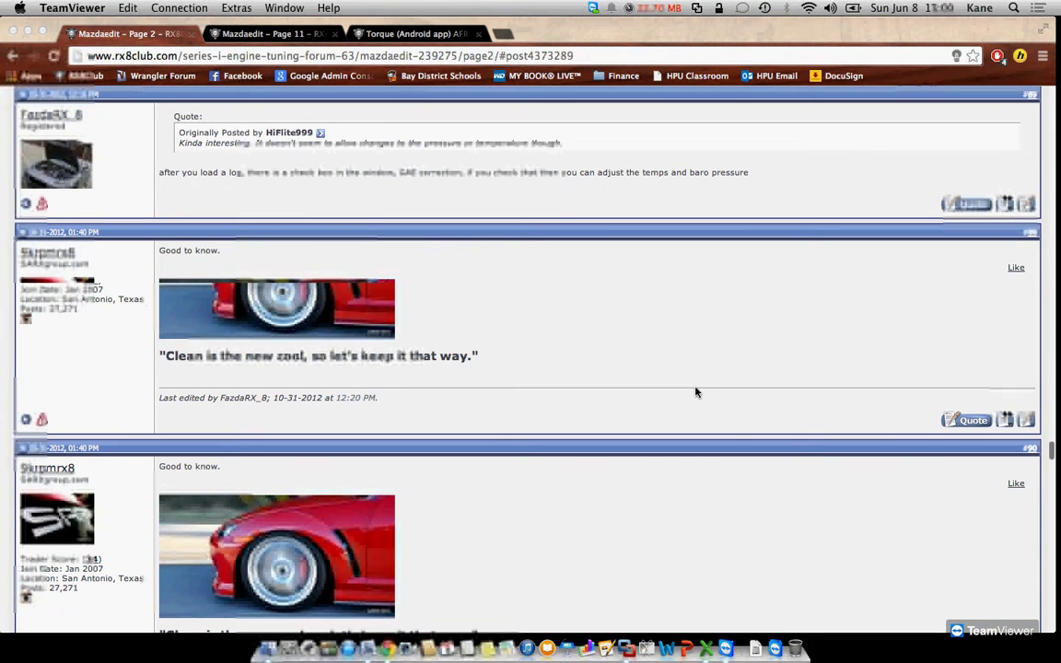
{"action": "scroll", "coordinate": [695, 392], "scroll_direction": "down", "scroll_amount": 5}
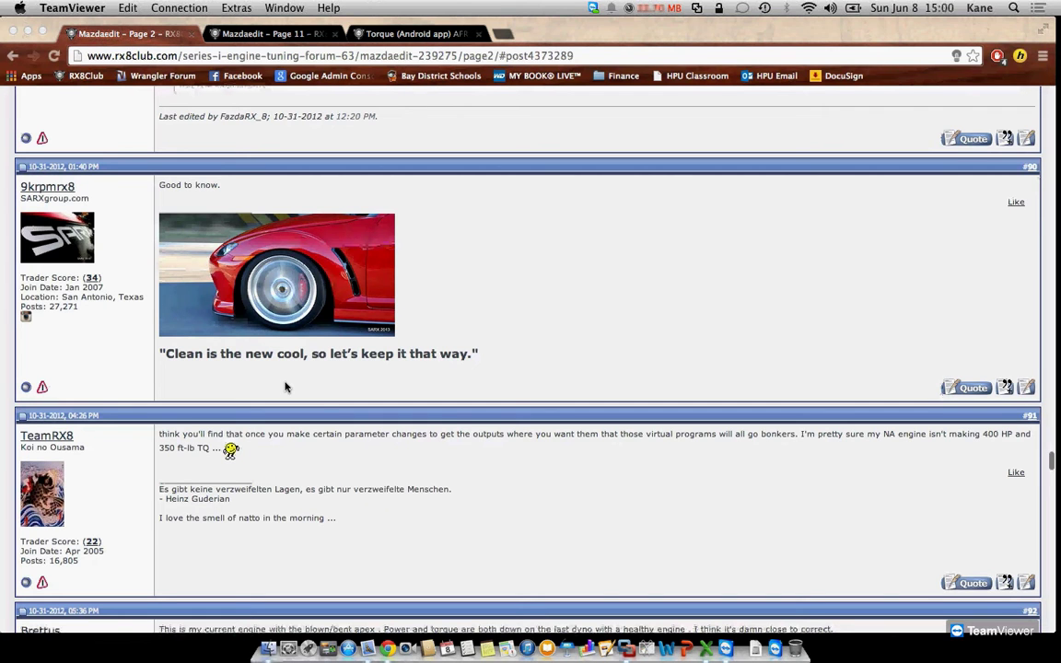
{"action": "scroll", "coordinate": [286, 387], "scroll_direction": "down", "scroll_amount": 8}
{"action": "scroll", "coordinate": [286, 387], "scroll_direction": "down", "scroll_amount": 6}
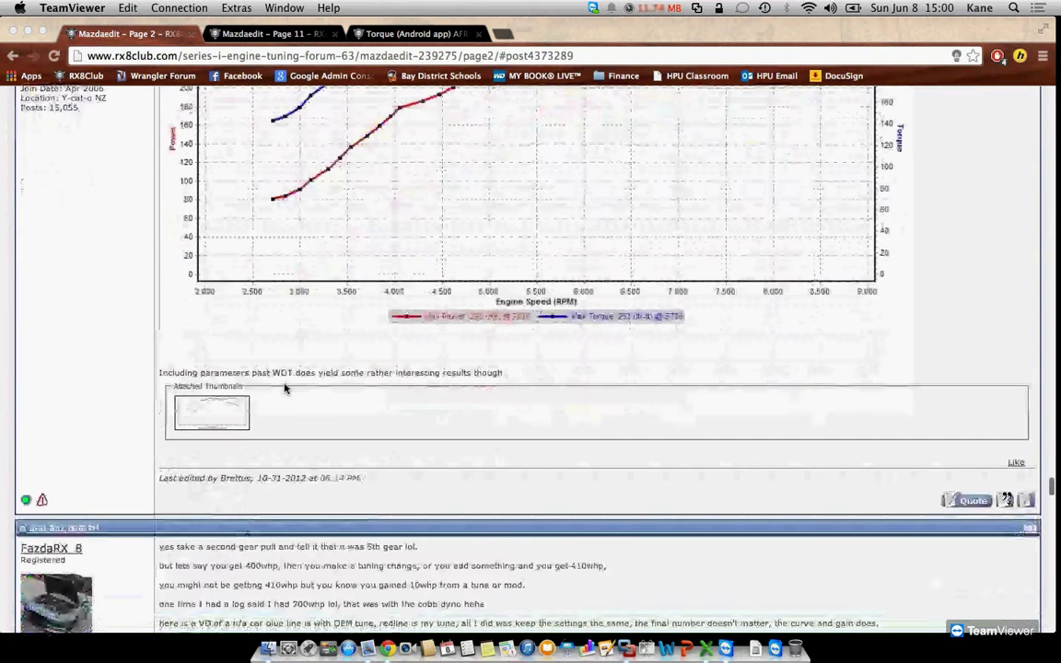
{"action": "scroll", "coordinate": [130, 296], "scroll_direction": "down", "scroll_amount": 4}
{"action": "scroll", "coordinate": [131, 296], "scroll_direction": "down", "scroll_amount": 20}
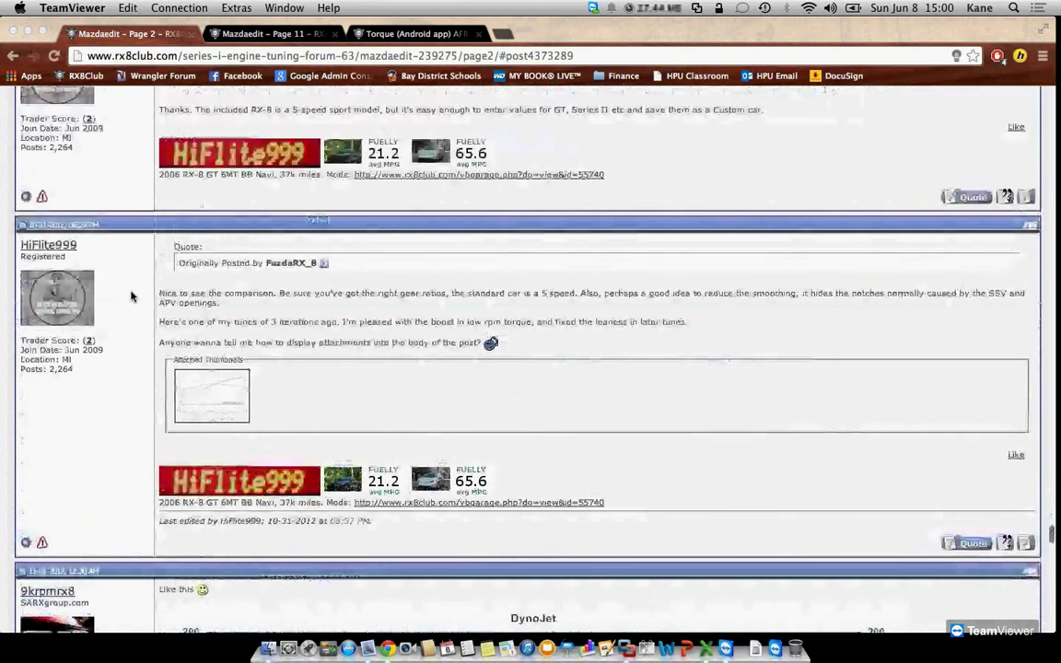
Go back from page 2 of the Mazdaedit thread through the search results and close the search tab.
{"action": "scroll", "coordinate": [131, 295], "scroll_direction": "down", "scroll_amount": 2}
{"action": "scroll", "coordinate": [131, 296], "scroll_direction": "down", "scroll_amount": 2}
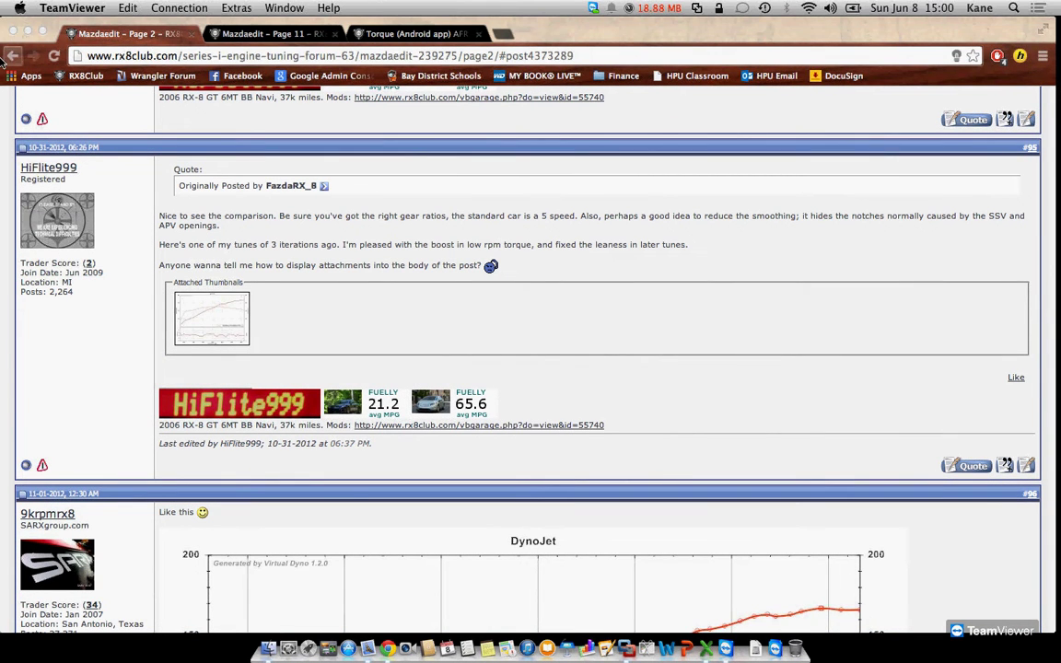
{"action": "left_click", "coordinate": [11, 56]}
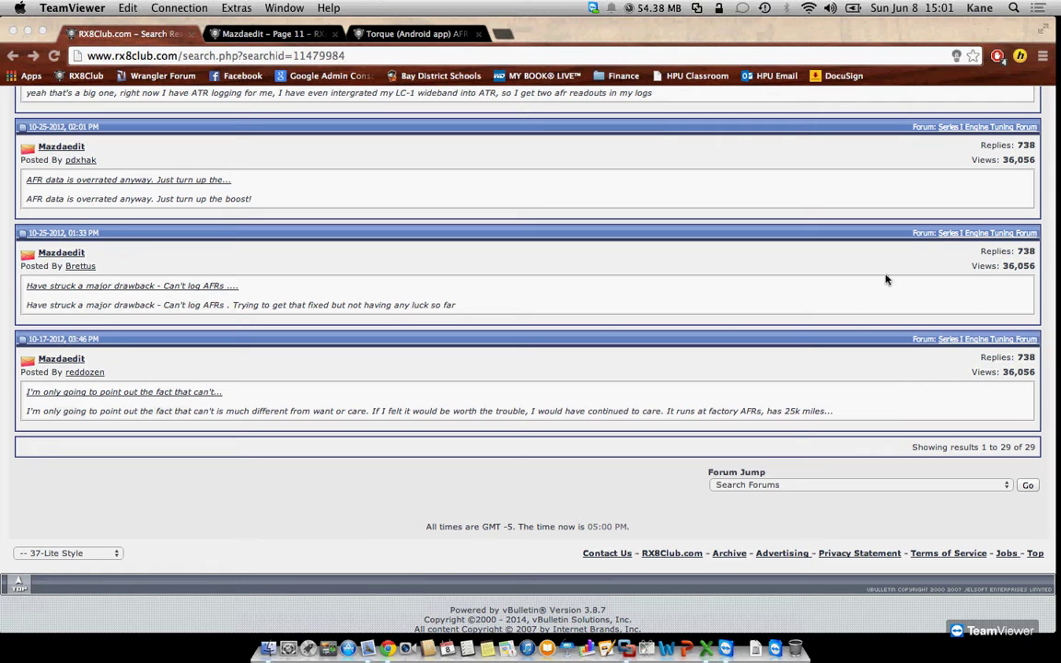
{"action": "left_click", "coordinate": [13, 58]}
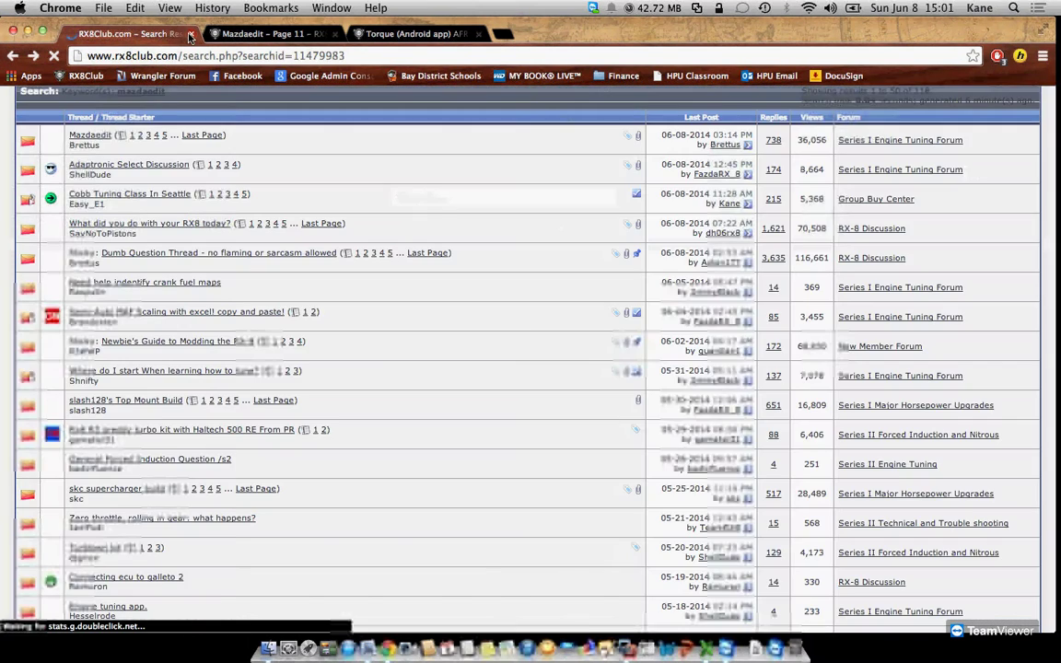
{"action": "left_click", "coordinate": [191, 34]}
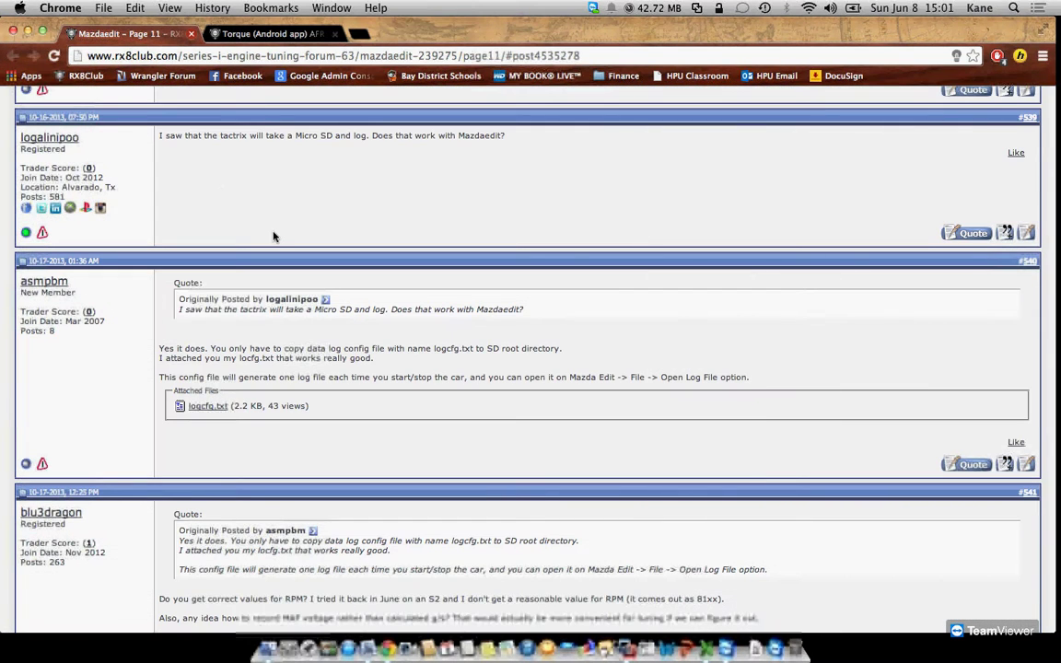
Read the posts on page 11 of the Mazdaedit thread about the logcfg.txt entry, MAF voltage and loggable PIDs.
{"action": "scroll", "coordinate": [659, 215], "scroll_direction": "down", "scroll_amount": 5}
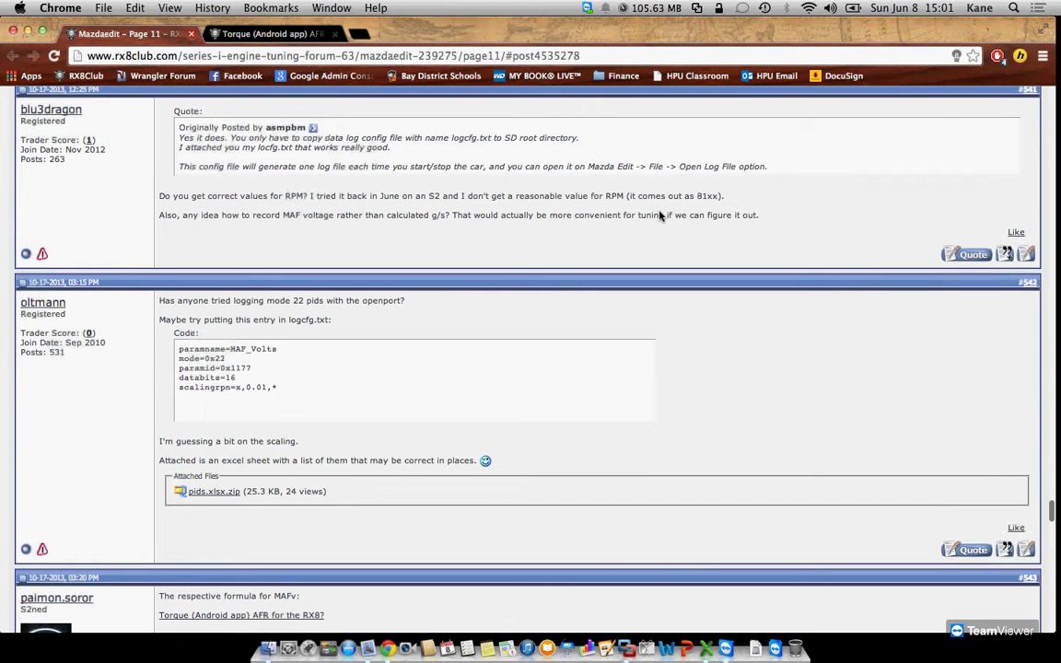
{"action": "scroll", "coordinate": [661, 213], "scroll_direction": "down", "scroll_amount": 5}
{"action": "scroll", "coordinate": [730, 217], "scroll_direction": "down", "scroll_amount": 5}
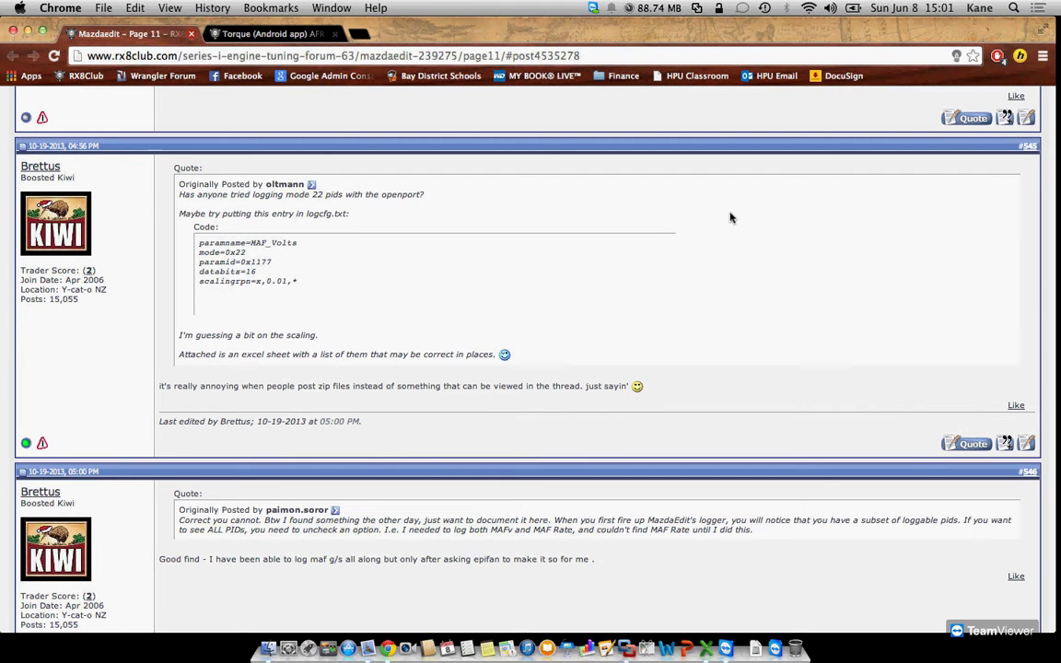
{"action": "scroll", "coordinate": [730, 217], "scroll_direction": "down", "scroll_amount": 1}
{"action": "scroll", "coordinate": [730, 217], "scroll_direction": "down", "scroll_amount": 1}
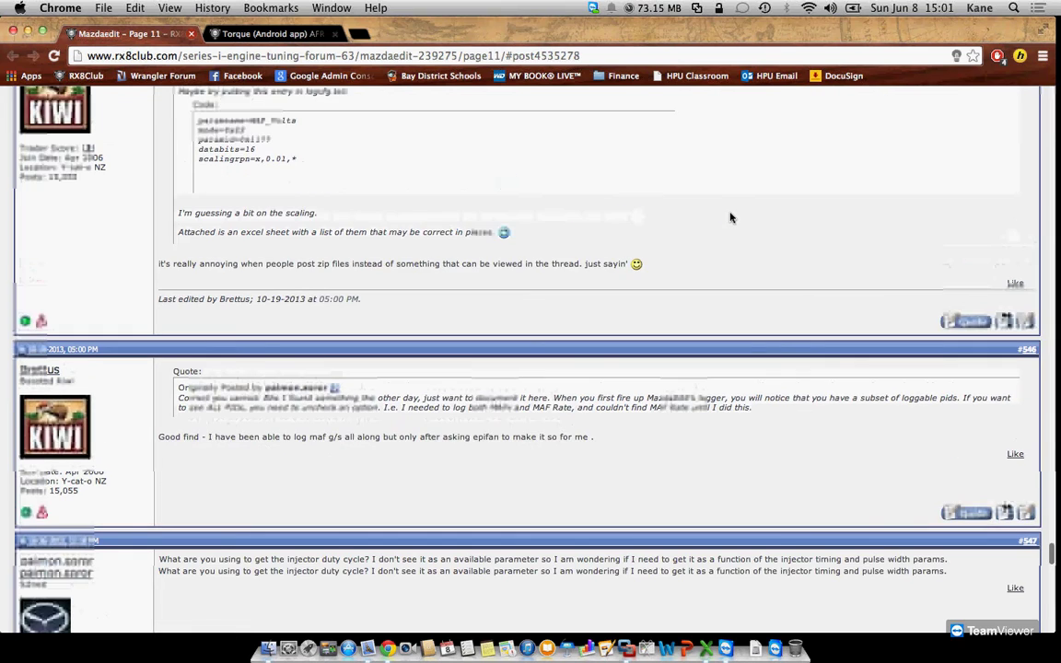
Read the remaining posts on page 11 about injector duty cycle and logging aftermarket AFR data.
{"action": "scroll", "coordinate": [732, 221], "scroll_direction": "down", "scroll_amount": 5}
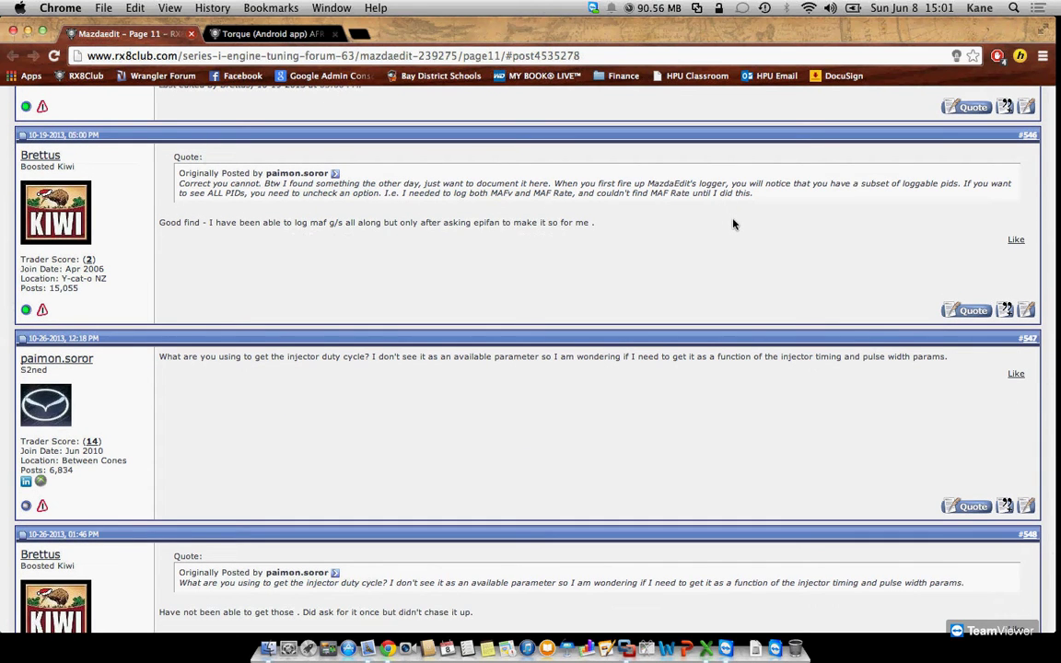
{"action": "scroll", "coordinate": [733, 223], "scroll_direction": "down", "scroll_amount": 5}
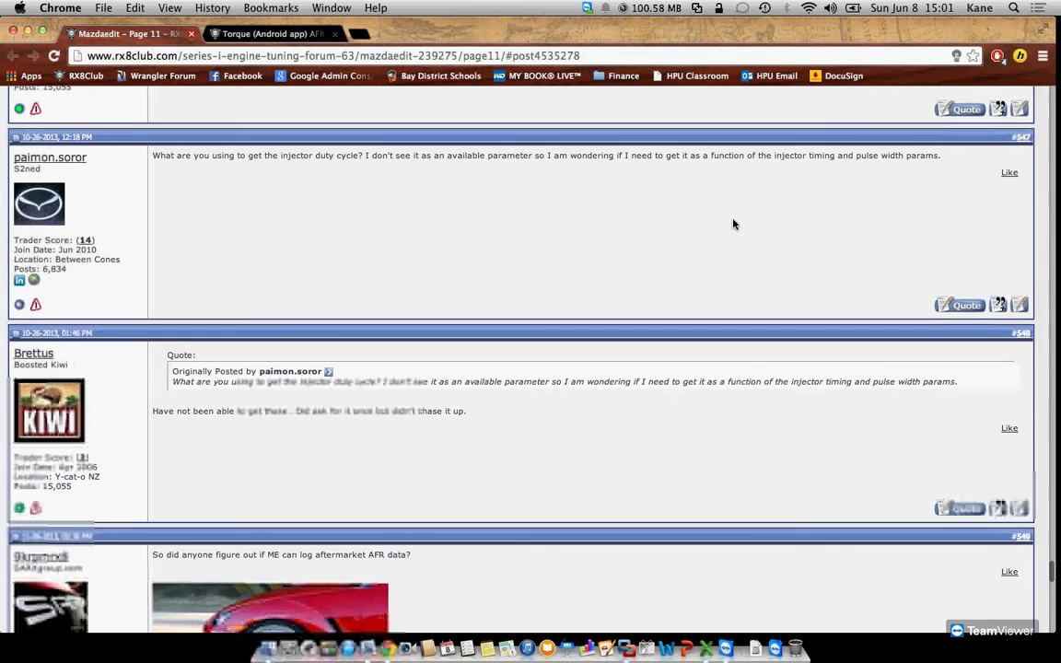
{"action": "scroll", "coordinate": [733, 224], "scroll_direction": "down", "scroll_amount": 7}
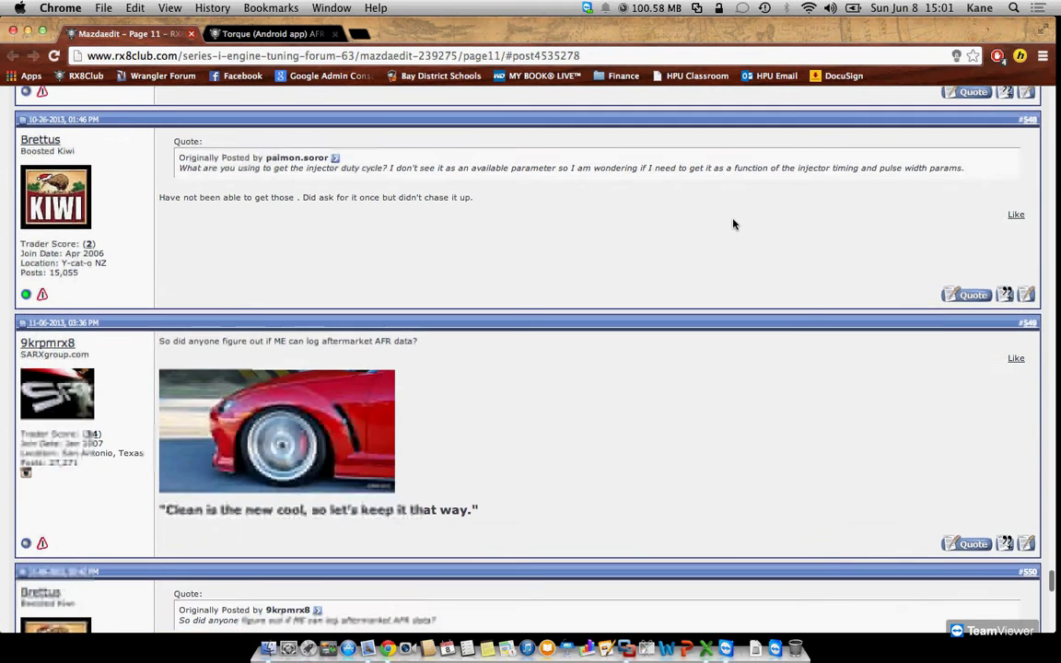
{"action": "scroll", "coordinate": [733, 223], "scroll_direction": "down", "scroll_amount": 5}
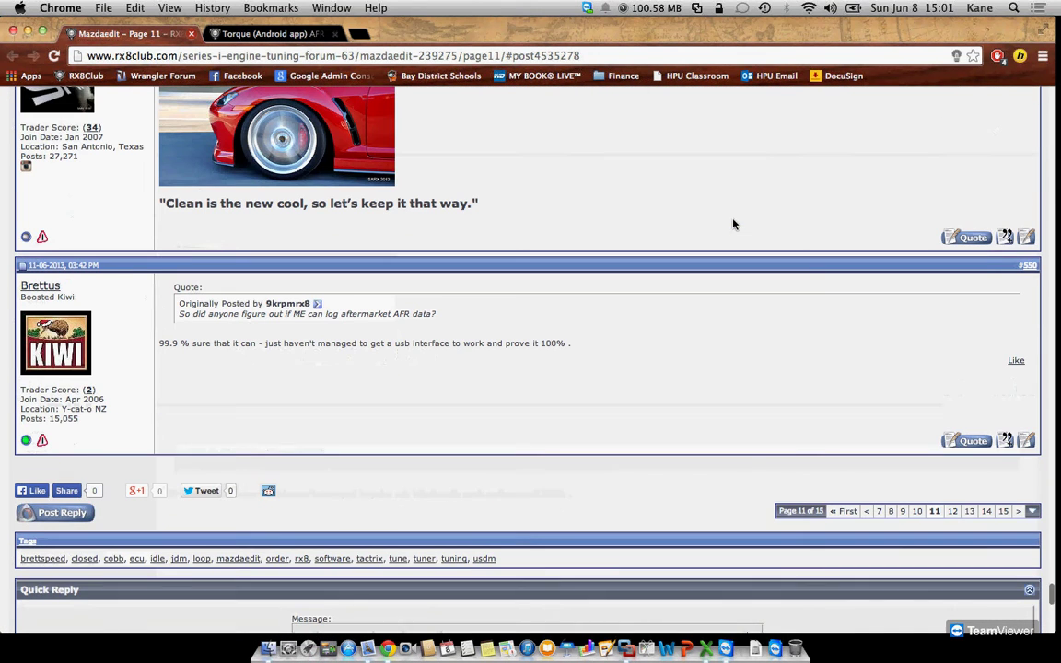
{"action": "scroll", "coordinate": [691, 396], "scroll_direction": "up", "scroll_amount": 2}
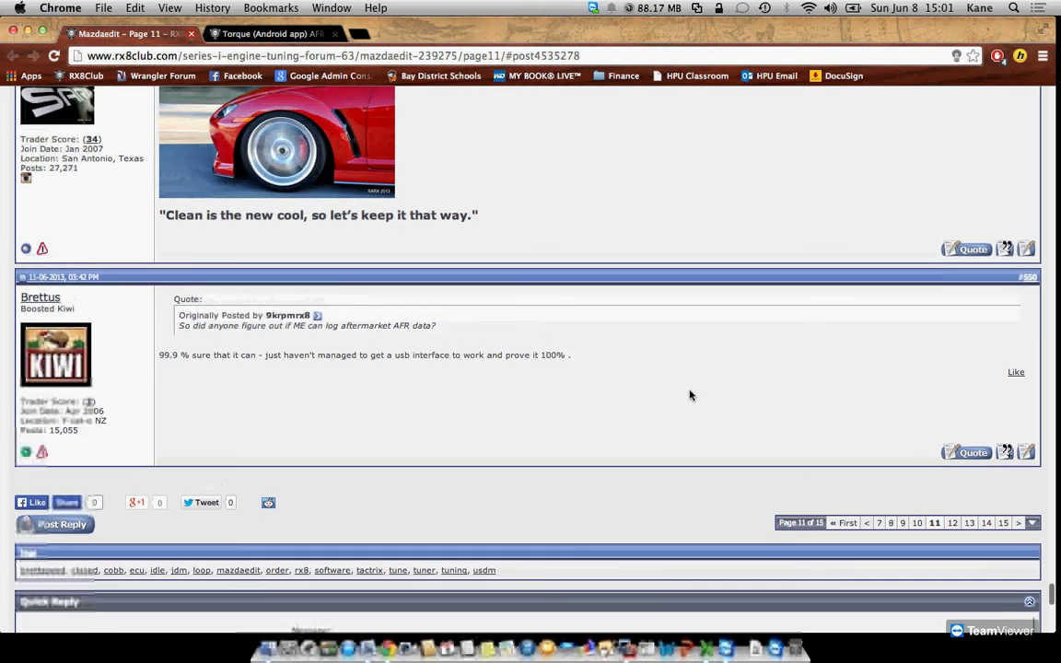
Open page 12 of the thread and examine the flash limit replies and the MAF voltage log graph.
{"action": "left_click", "coordinate": [953, 562]}
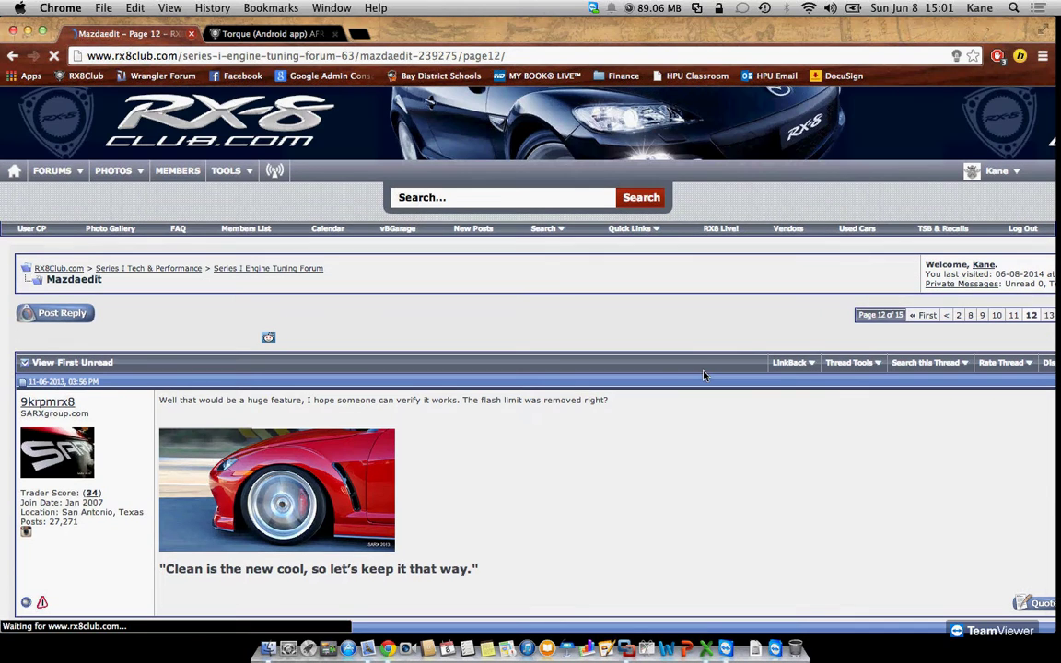
{"action": "scroll", "coordinate": [586, 441], "scroll_direction": "down", "scroll_amount": 3}
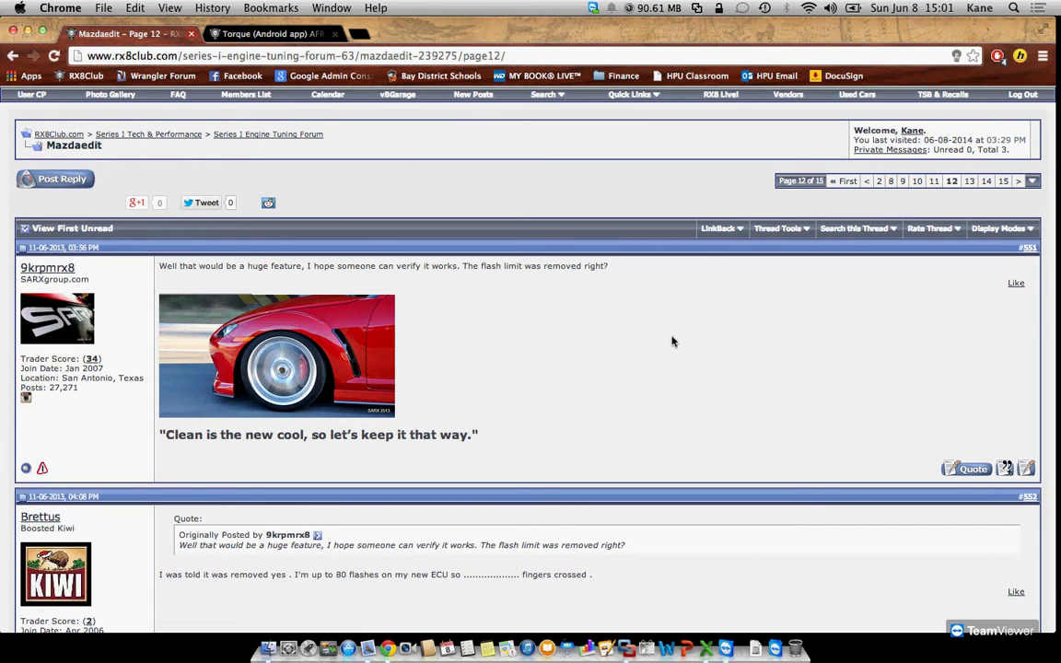
{"action": "scroll", "coordinate": [672, 342], "scroll_direction": "down", "scroll_amount": 5}
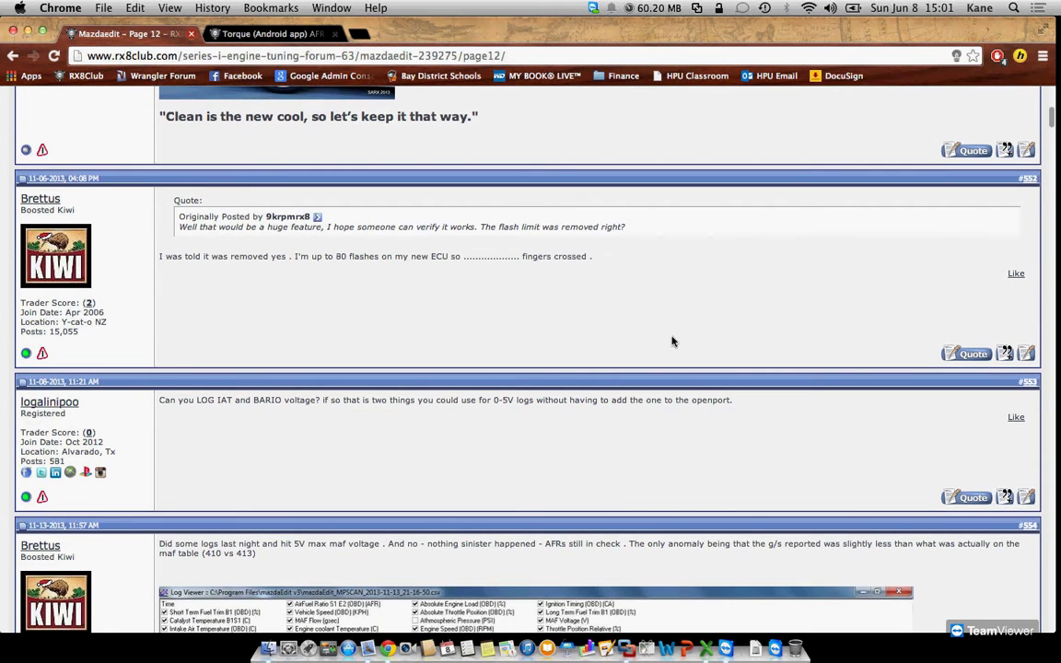
{"action": "scroll", "coordinate": [672, 336], "scroll_direction": "down", "scroll_amount": 3}
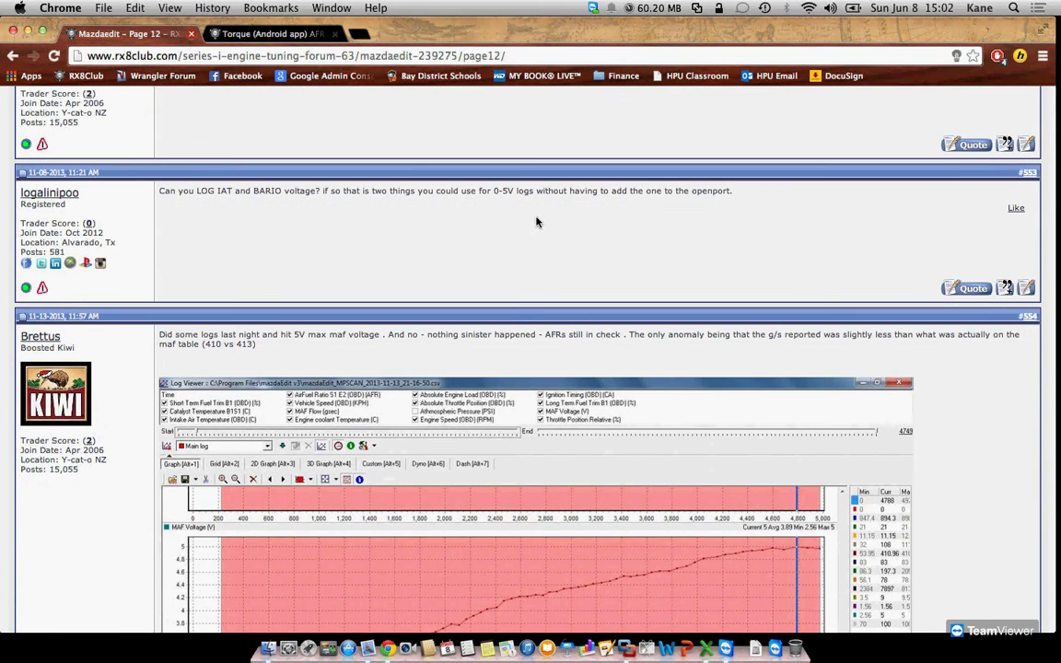
{"action": "scroll", "coordinate": [535, 220], "scroll_direction": "down", "scroll_amount": 2}
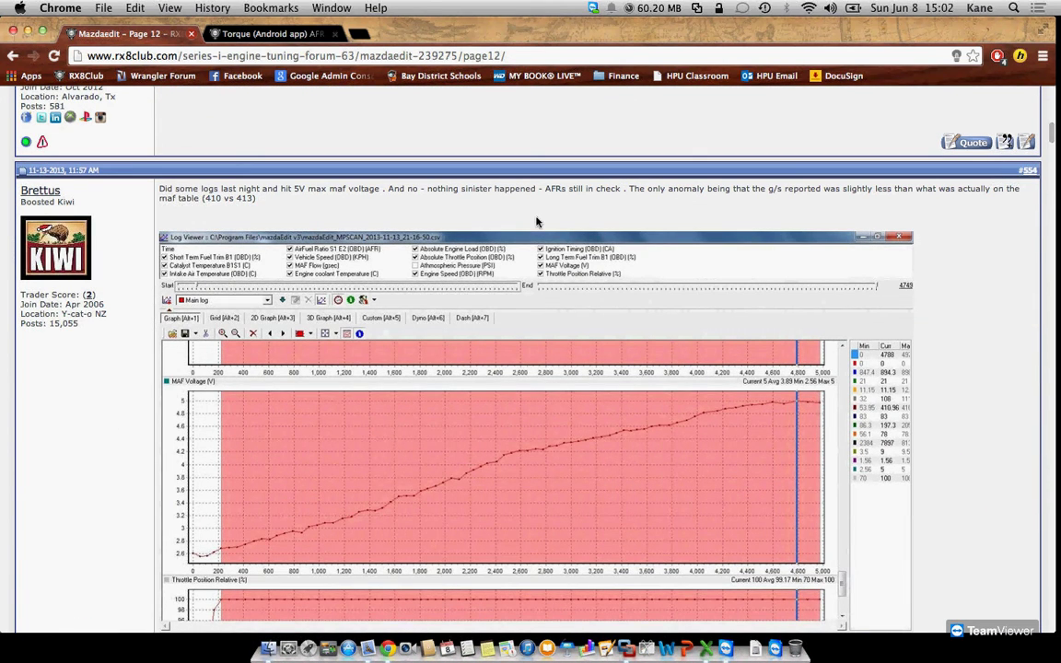
{"action": "scroll", "coordinate": [537, 221], "scroll_direction": "down", "scroll_amount": 5}
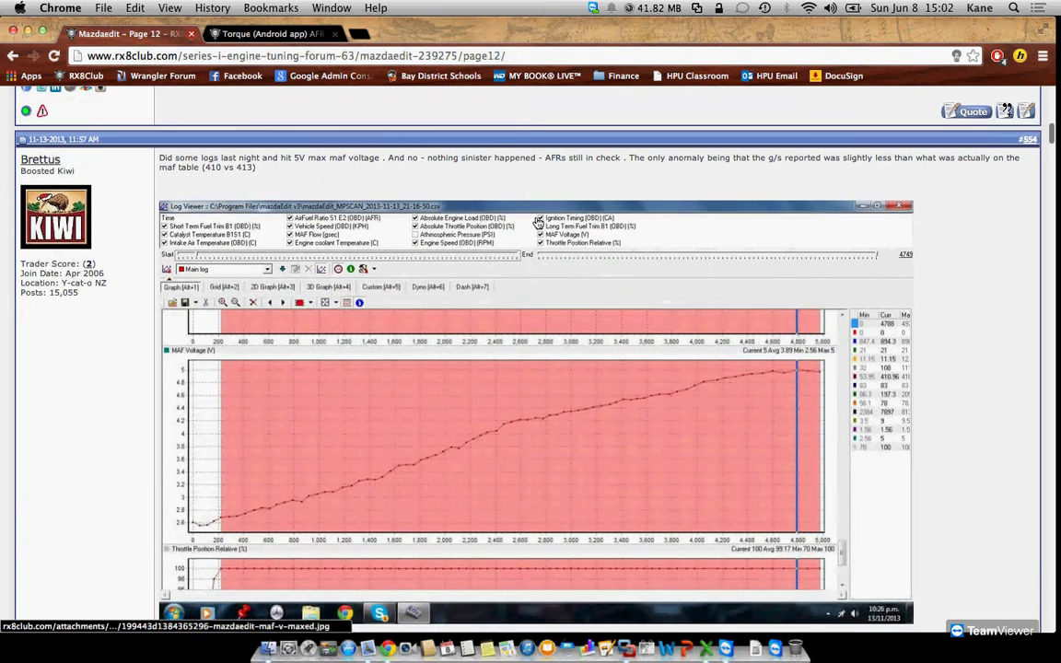
{"action": "scroll", "coordinate": [538, 224], "scroll_direction": "down", "scroll_amount": 3}
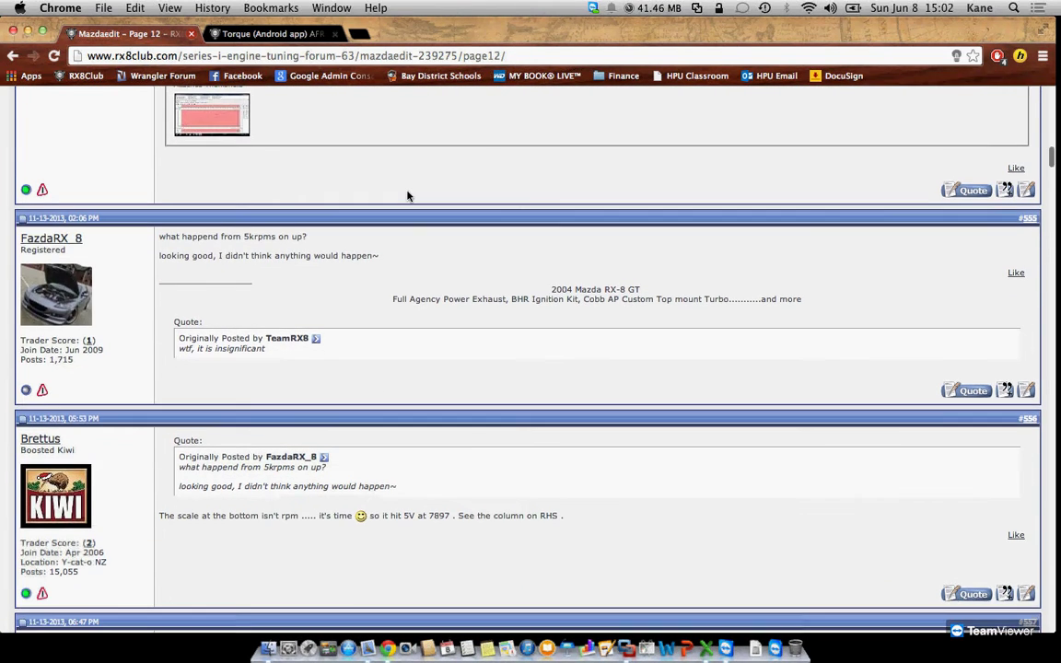
Read the page 12 posts about the MAF graph's time scale, the DTC tables and masked fault codes.
{"action": "scroll", "coordinate": [408, 195], "scroll_direction": "down", "scroll_amount": 4}
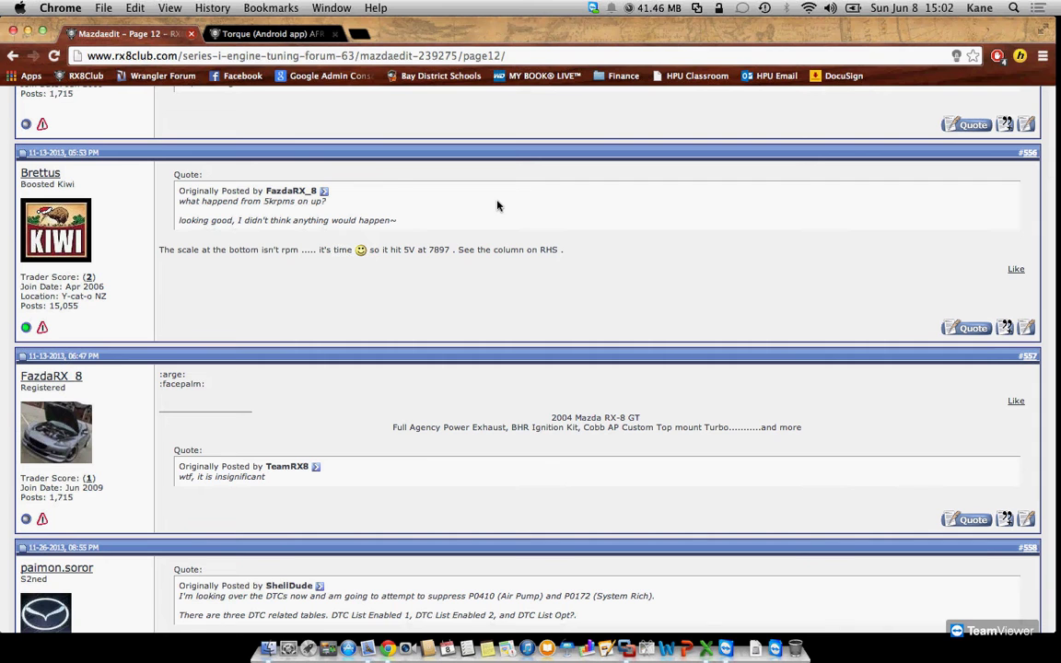
{"action": "scroll", "coordinate": [497, 205], "scroll_direction": "down", "scroll_amount": 4}
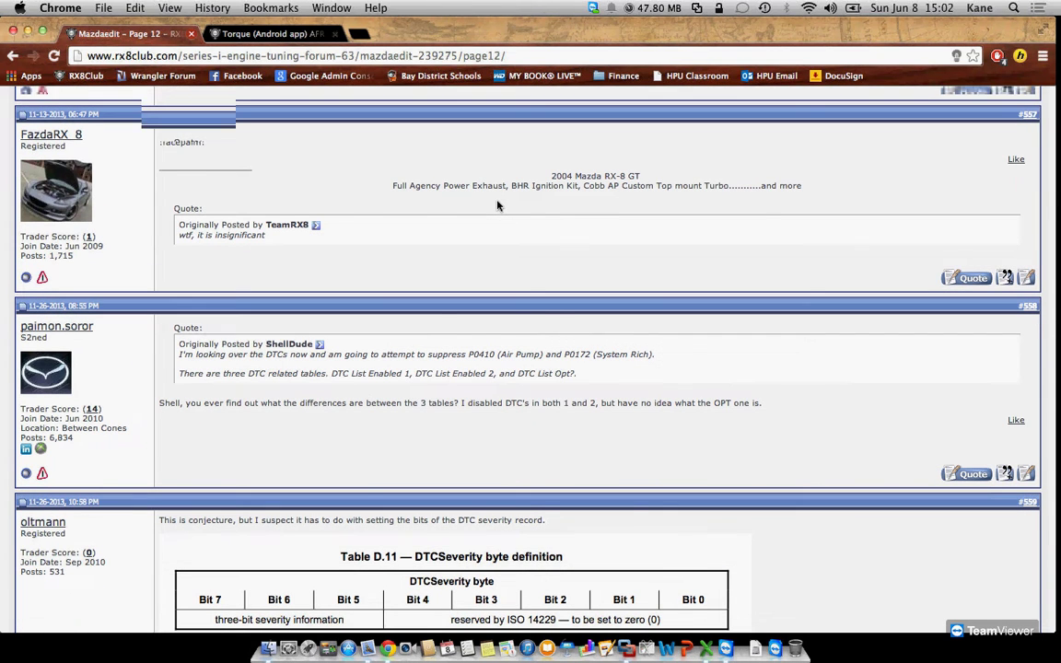
{"action": "scroll", "coordinate": [498, 205], "scroll_direction": "down", "scroll_amount": 3}
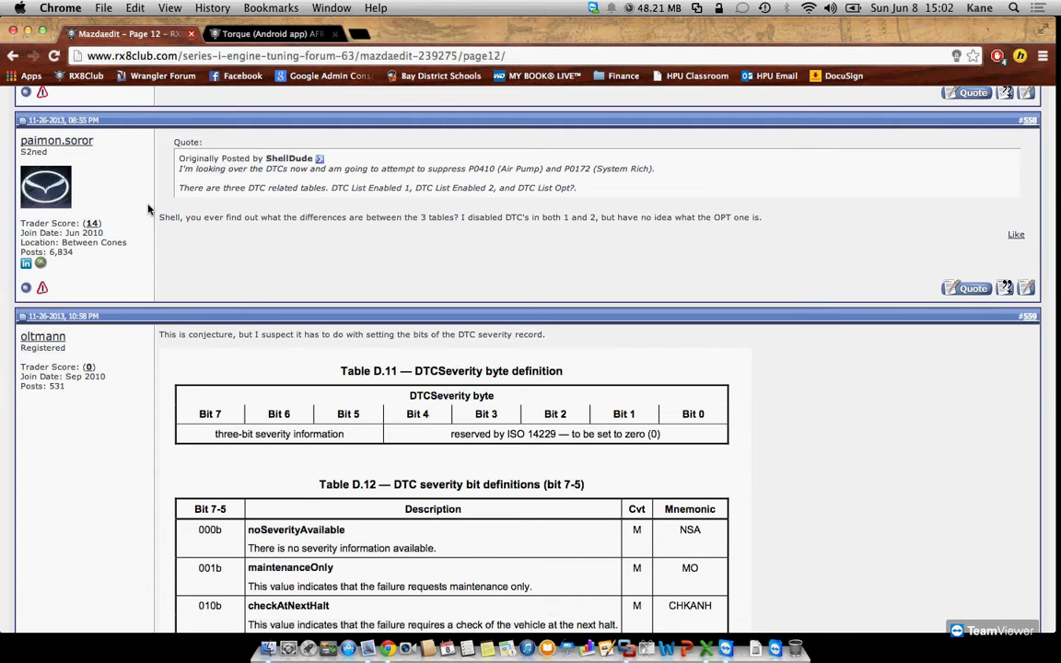
{"action": "scroll", "coordinate": [147, 210], "scroll_direction": "down", "scroll_amount": 2}
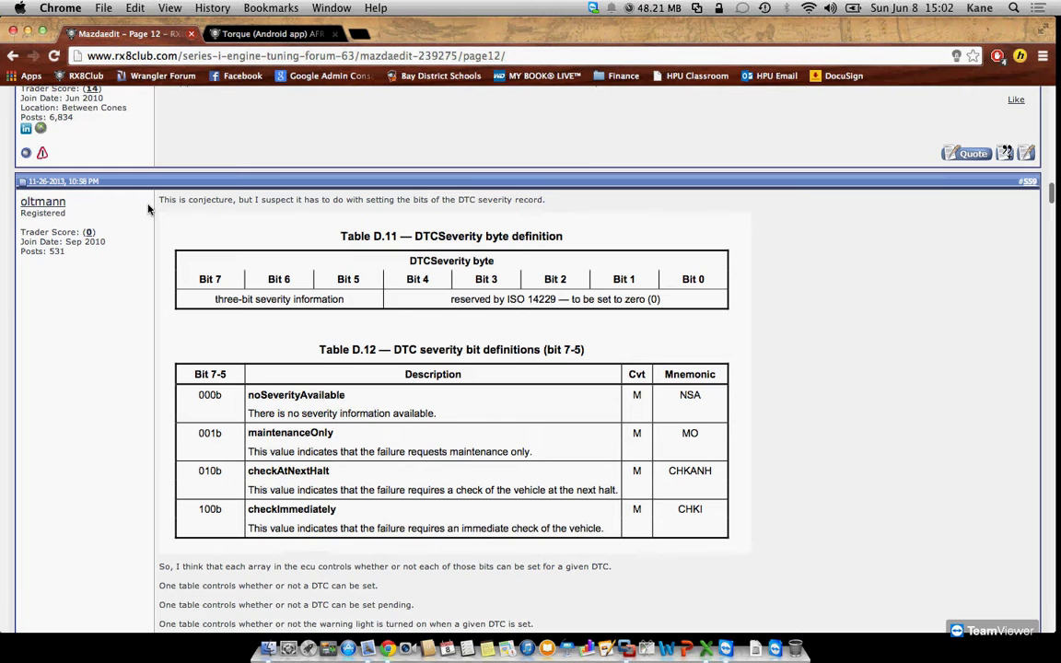
{"action": "scroll", "coordinate": [147, 210], "scroll_direction": "down", "scroll_amount": 1}
{"action": "scroll", "coordinate": [147, 210], "scroll_direction": "down", "scroll_amount": 3}
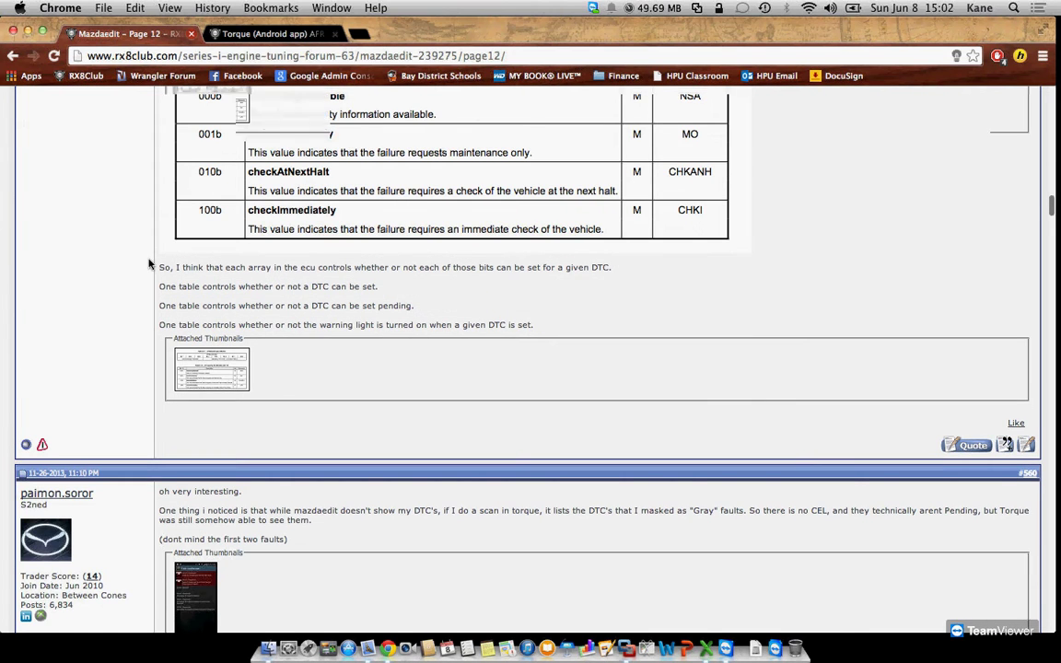
{"action": "scroll", "coordinate": [149, 265], "scroll_direction": "down", "scroll_amount": 5}
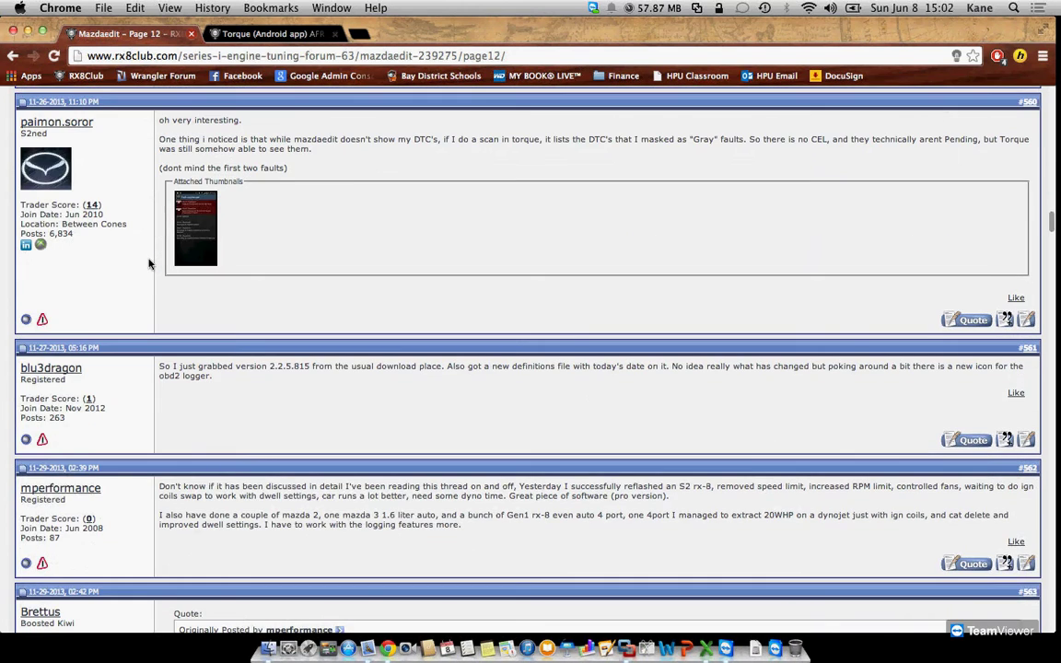
Skim the page 12 posts about Series II reflashing, rev limits and updating mazdaEdit to version 2.2.5.815.
{"action": "scroll", "coordinate": [148, 265], "scroll_direction": "down", "scroll_amount": 3}
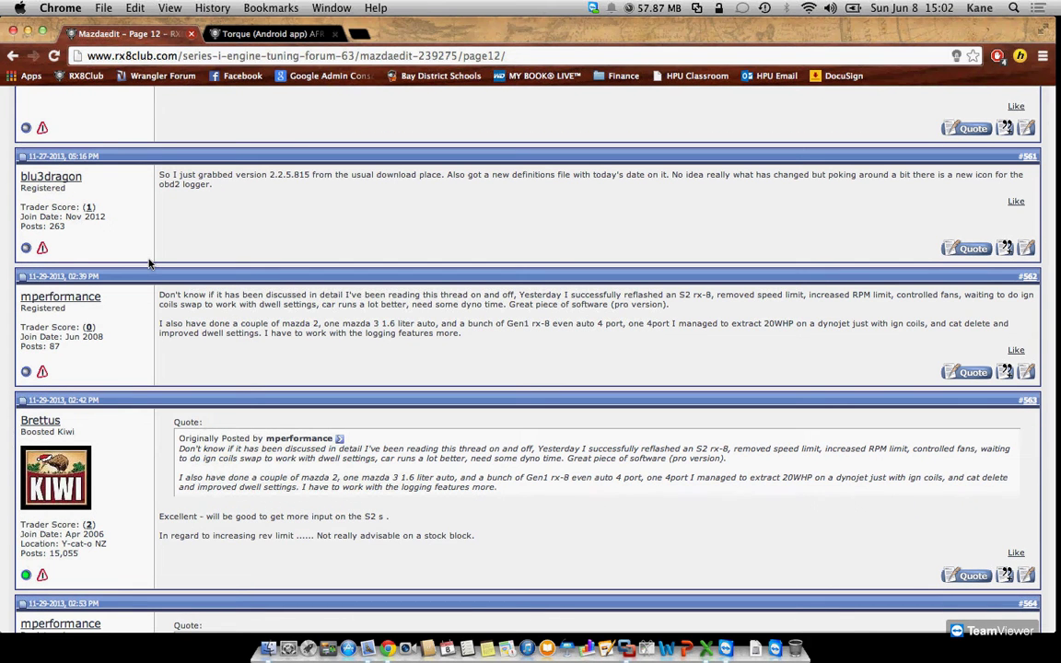
{"action": "scroll", "coordinate": [148, 264], "scroll_direction": "down", "scroll_amount": 2}
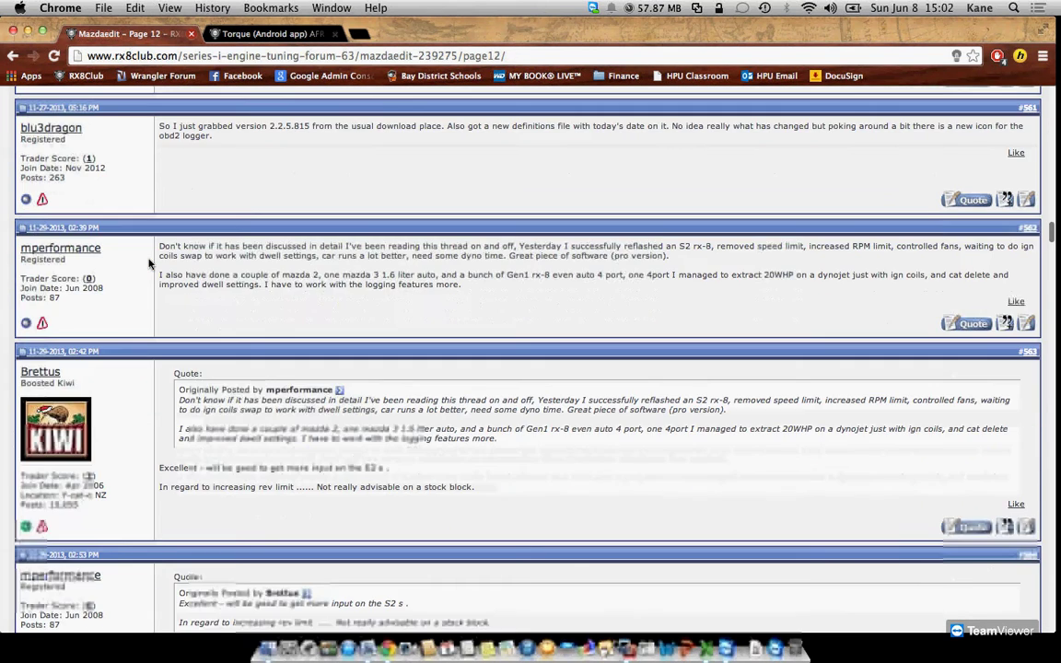
{"action": "scroll", "coordinate": [148, 265], "scroll_direction": "down", "scroll_amount": 5}
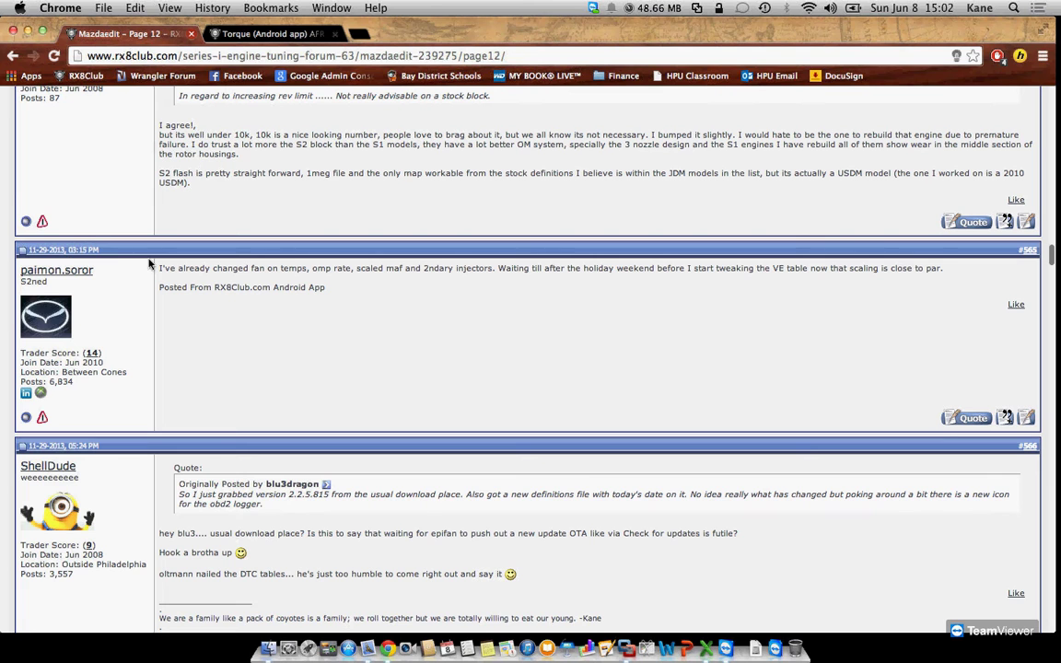
{"action": "scroll", "coordinate": [148, 265], "scroll_direction": "down", "scroll_amount": 1}
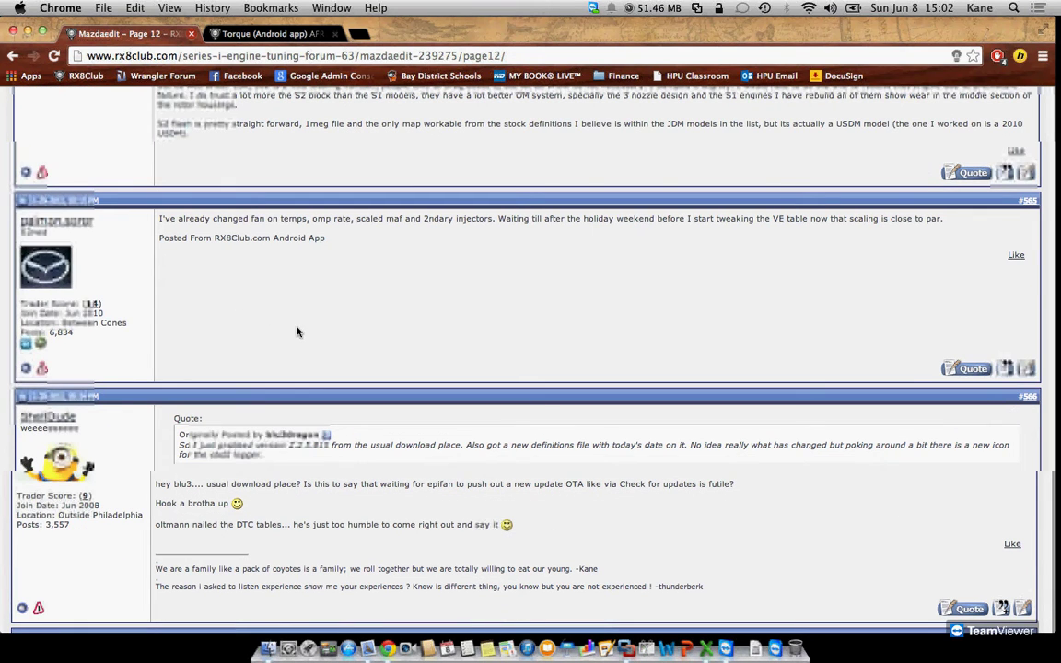
{"action": "scroll", "coordinate": [297, 332], "scroll_direction": "down", "scroll_amount": 4}
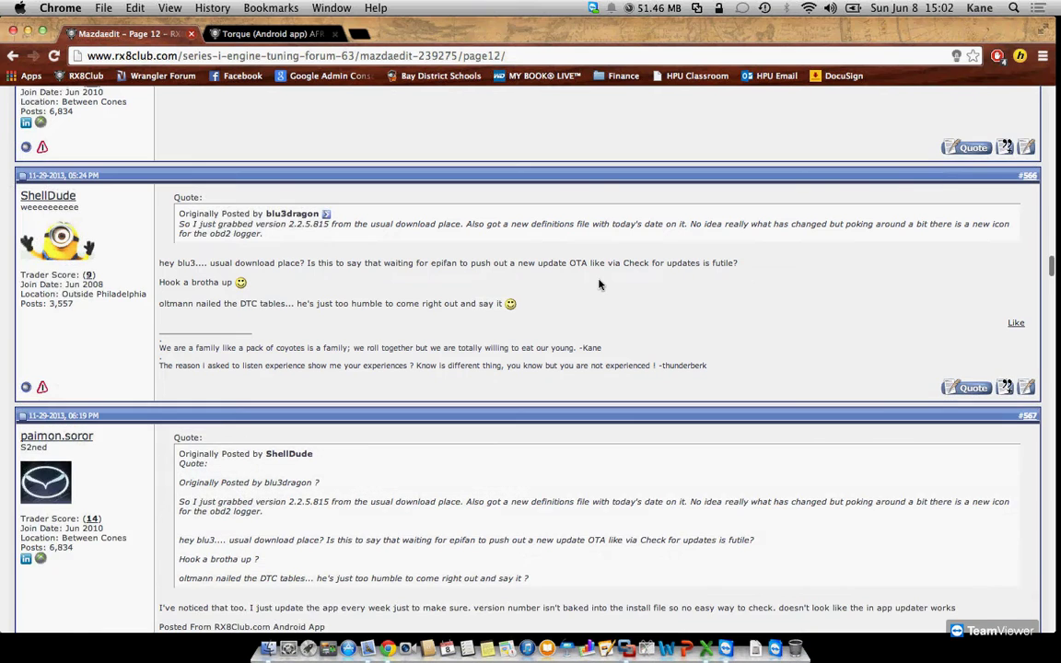
{"action": "scroll", "coordinate": [598, 284], "scroll_direction": "down", "scroll_amount": 2}
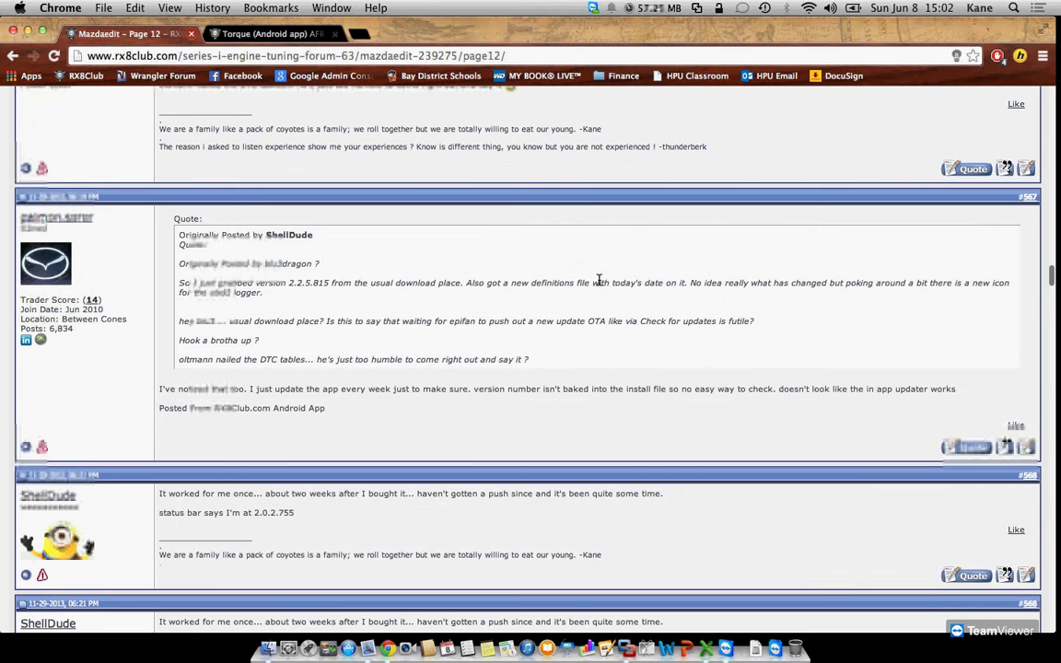
{"action": "scroll", "coordinate": [598, 284], "scroll_direction": "down", "scroll_amount": 3}
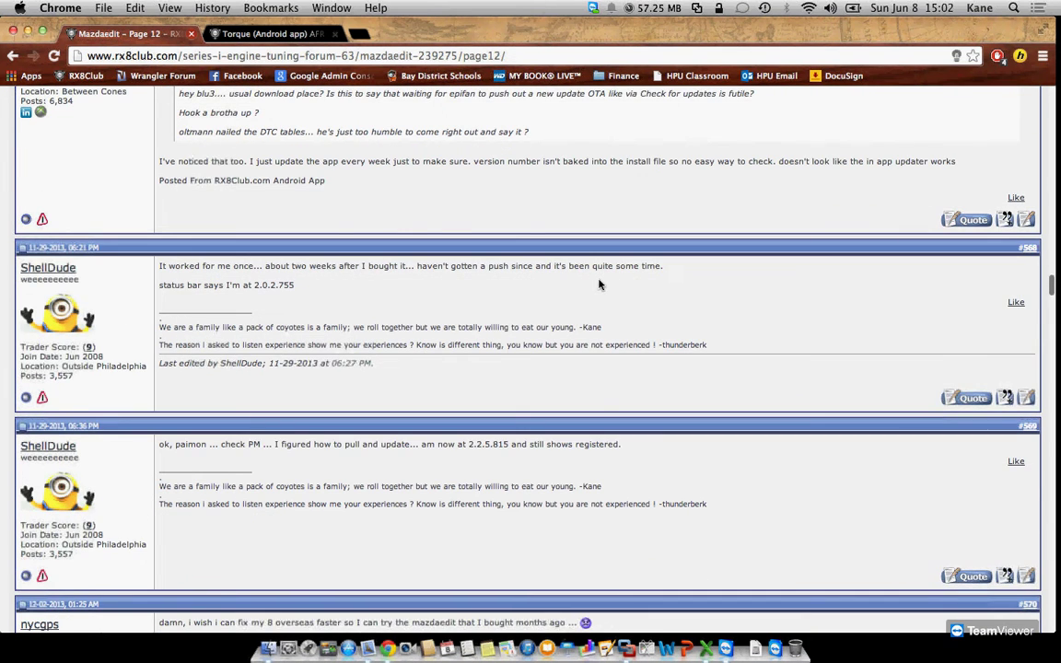
{"action": "scroll", "coordinate": [620, 413], "scroll_direction": "down", "scroll_amount": 4}
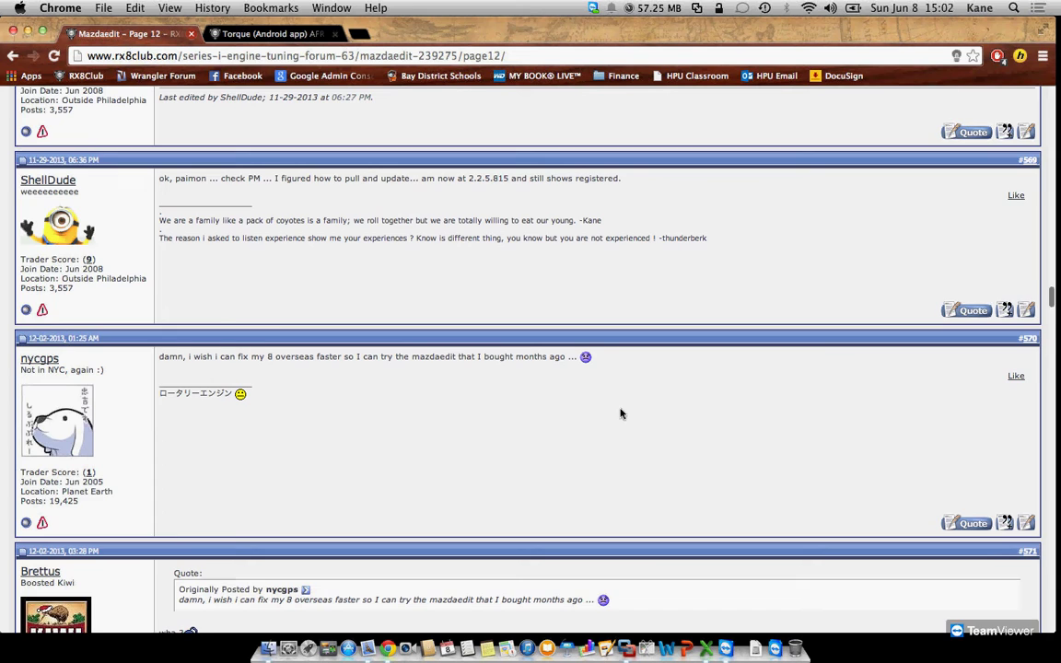
{"action": "scroll", "coordinate": [620, 414], "scroll_direction": "down", "scroll_amount": 6}
{"action": "scroll", "coordinate": [620, 413], "scroll_direction": "up", "scroll_amount": 9}
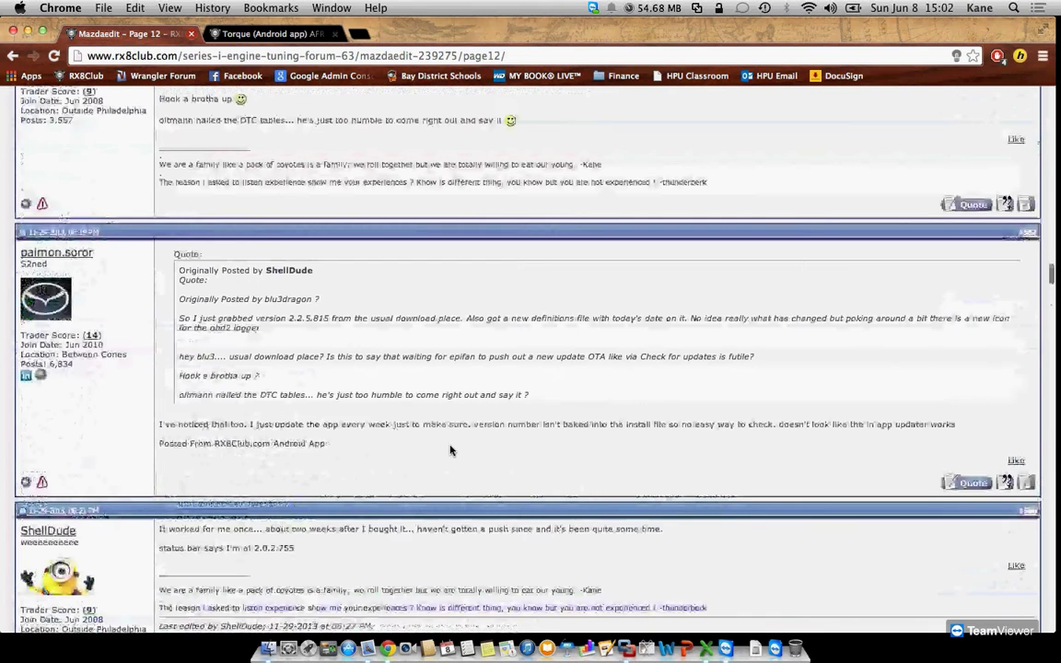
{"action": "left_click", "coordinate": [56, 253]}
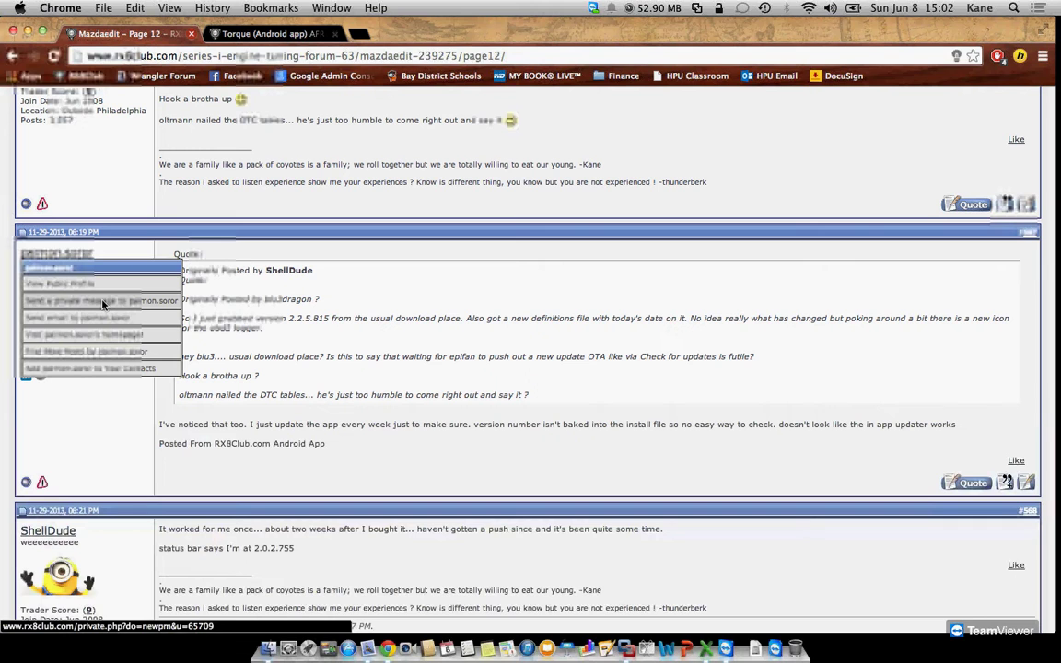
{"action": "left_click", "coordinate": [102, 303]}
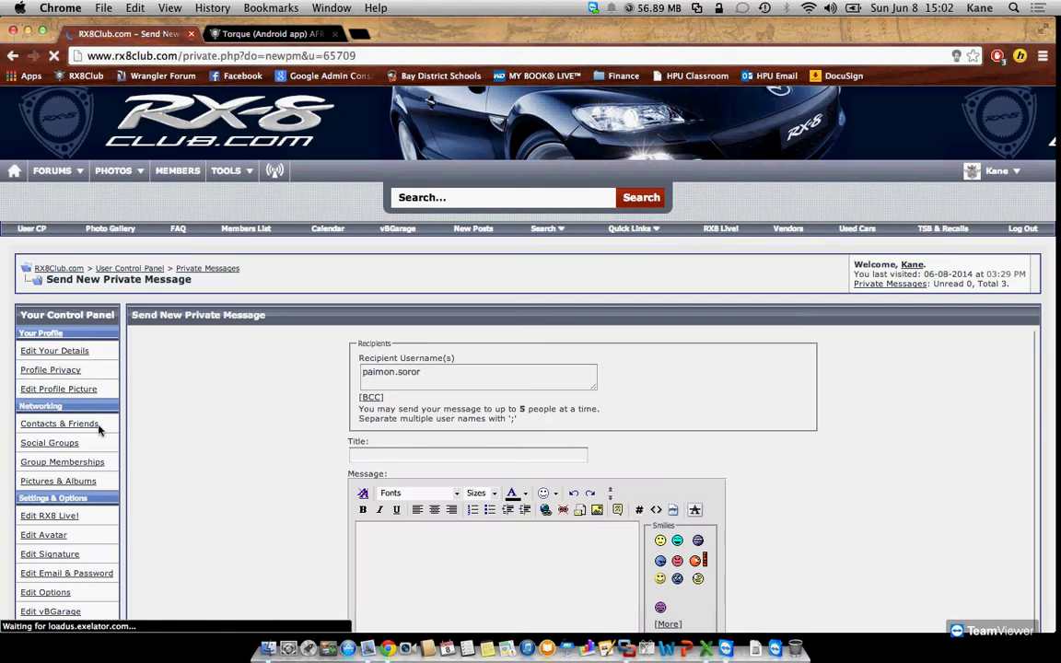
{"action": "left_click", "coordinate": [378, 455]}
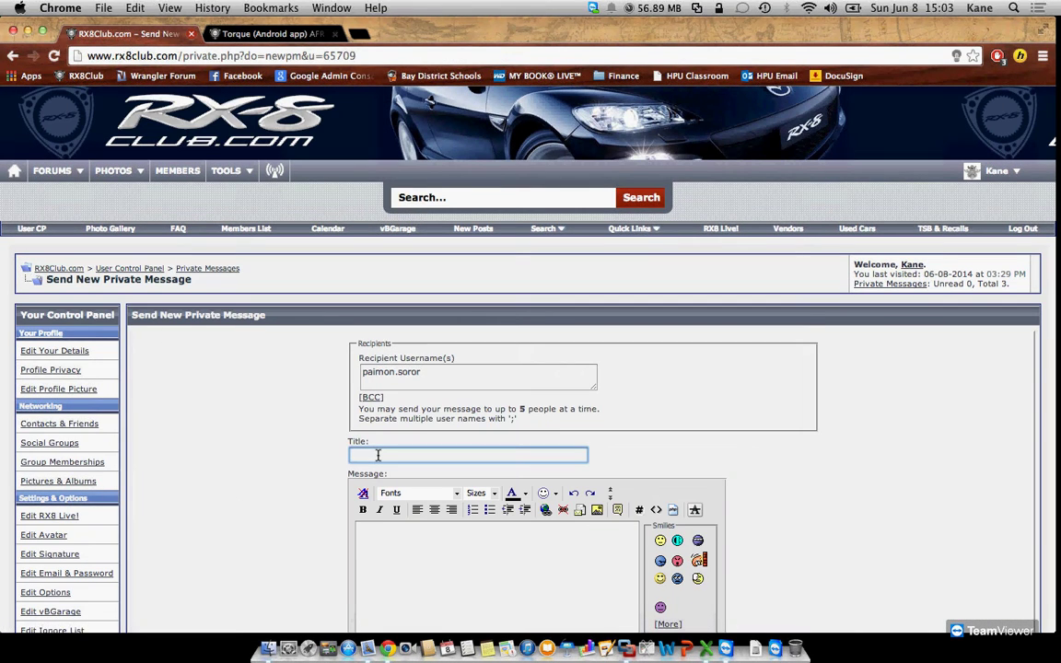
{"action": "type", "text": "Series 2 Wideband"}
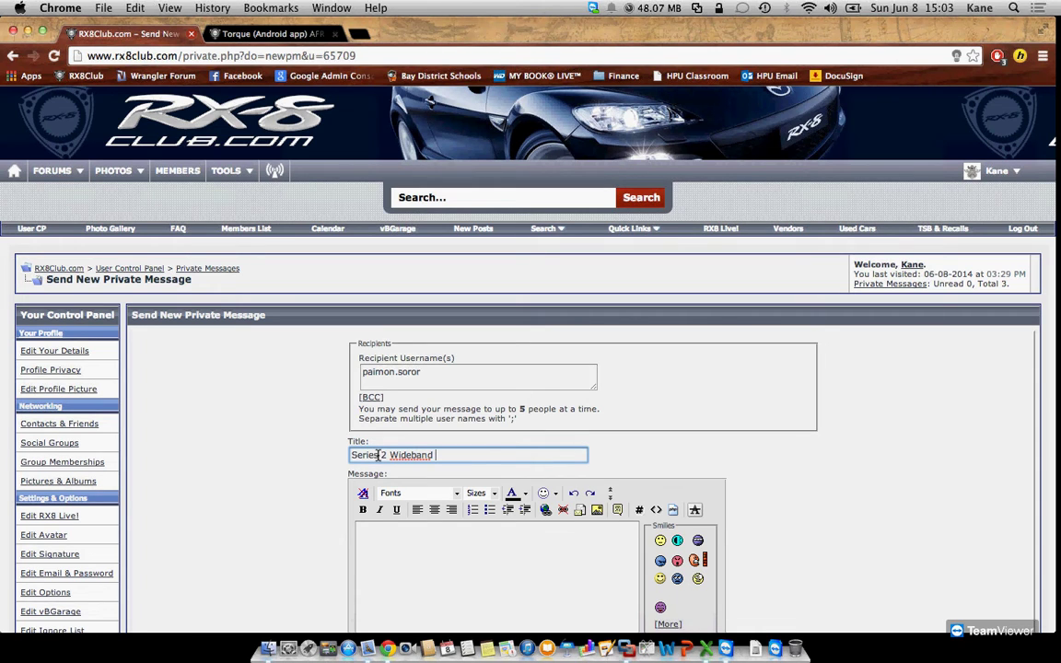
{"action": "type", "text": " sensor"}
{"action": "key", "text": "Tab"}
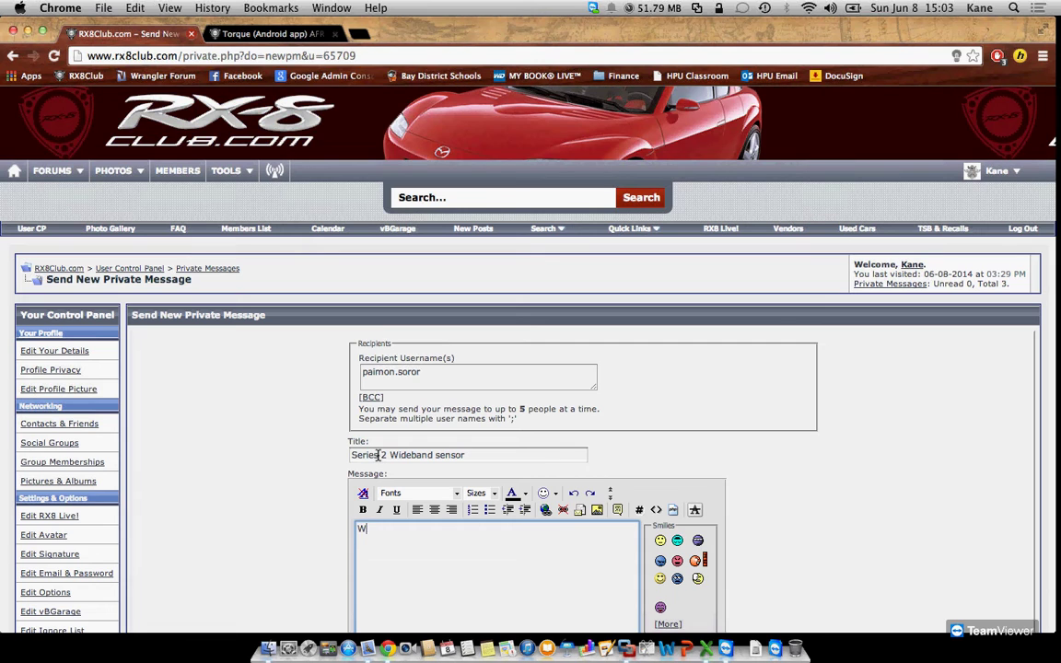
Write the message text "What is the paramter in Mazda Edit to log o2 AFRs? I'm having difficulty locating it".
{"action": "type", "text": "What is the paramter in "}
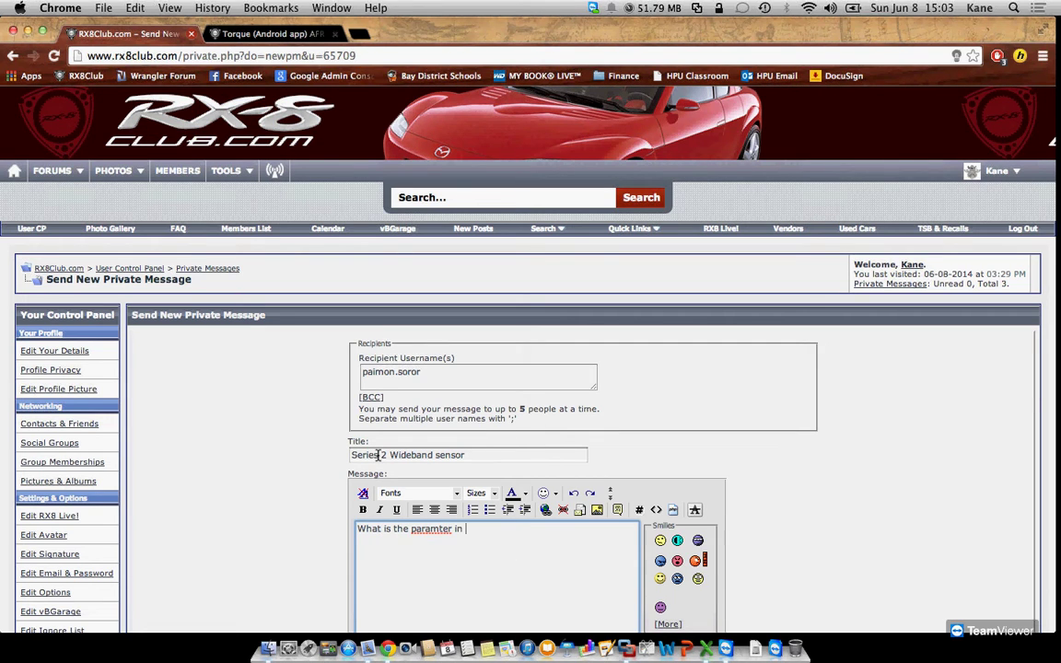
{"action": "type", "text": "Mazda Edit to log"}
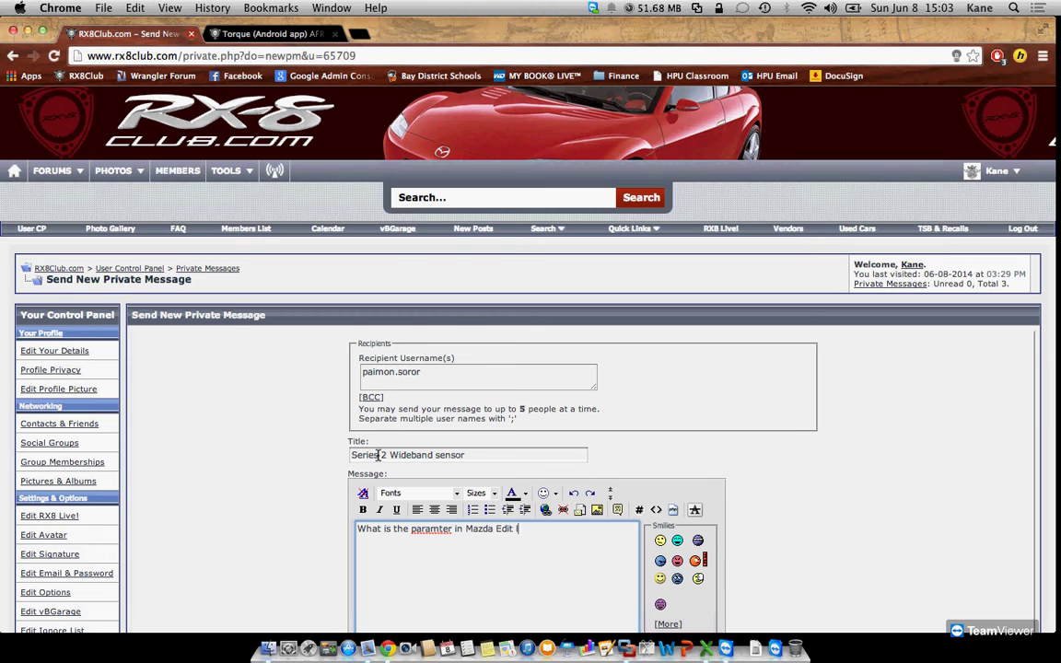
{"action": "type", "text": " o2"}
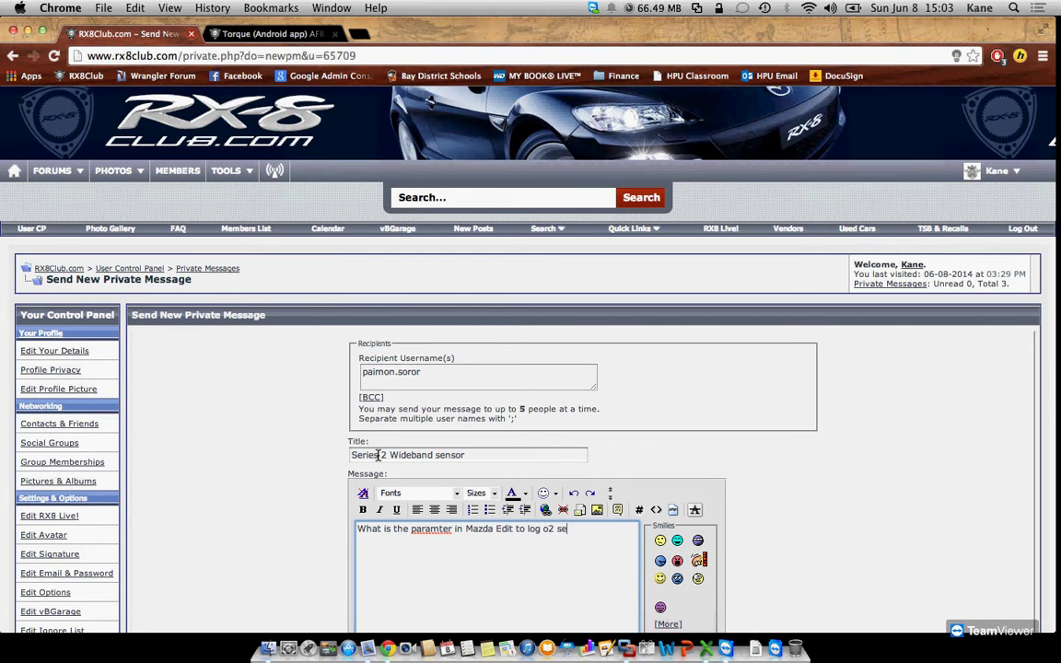
{"action": "type", "text": " AFRs?  I'm have"}
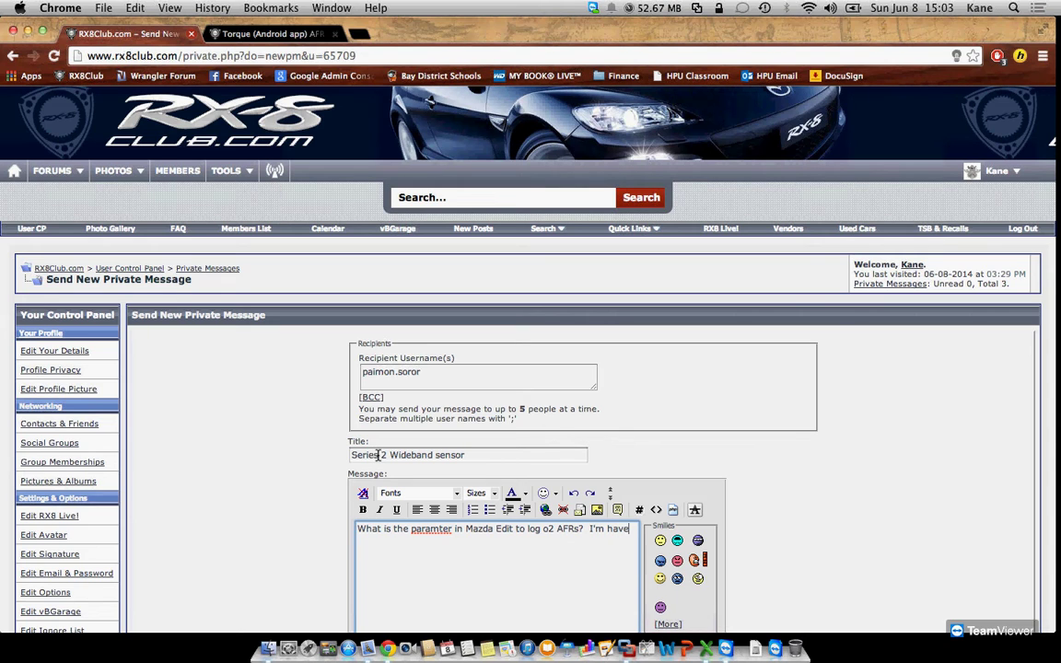
{"action": "key", "text": "BackSpace"}
{"action": "type", "text": "ing difficulty locating it"}
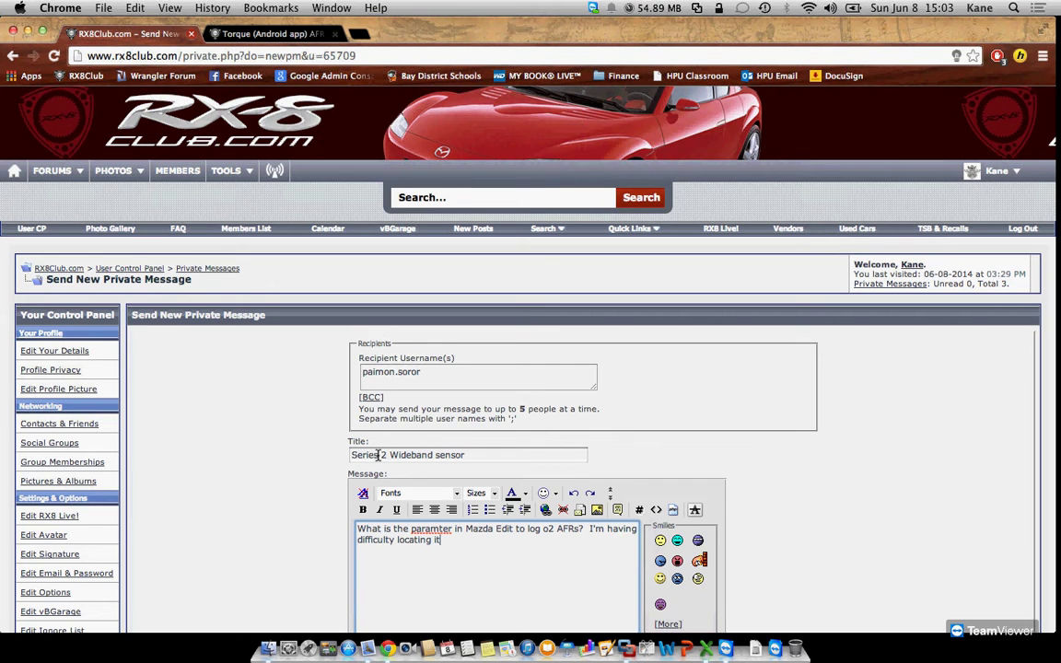
Finish the message with ". Or is it Air/Fuel Volts and his o2 sensor is fried.....".
{"action": "type", "text": ".  Or it Air/Fuel Volts "}
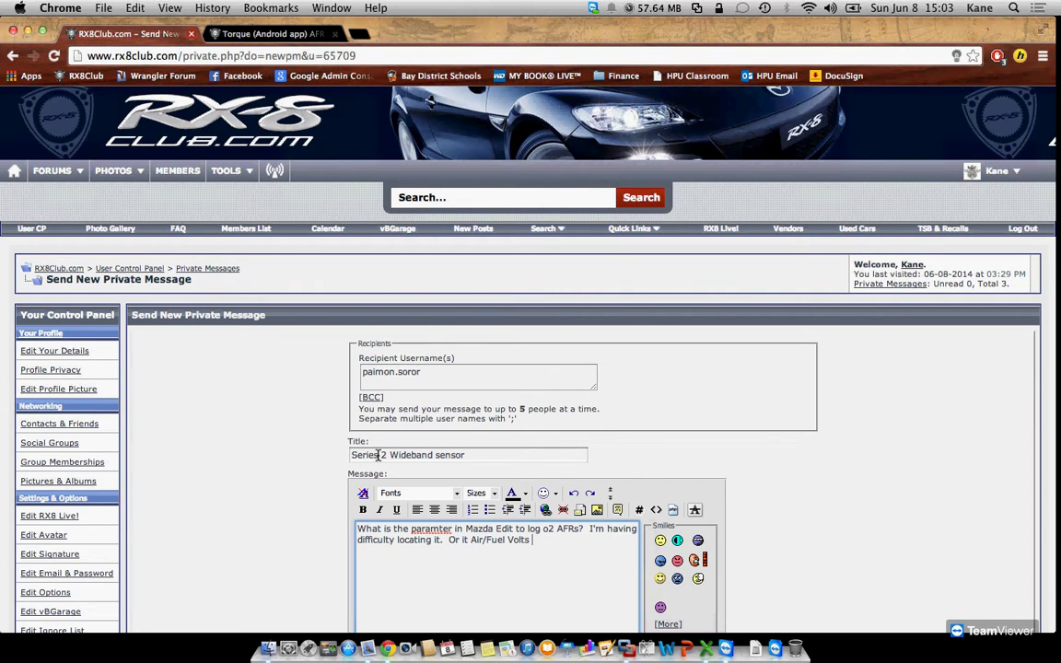
{"action": "type", "text": "and his o2 sensor is friend"}
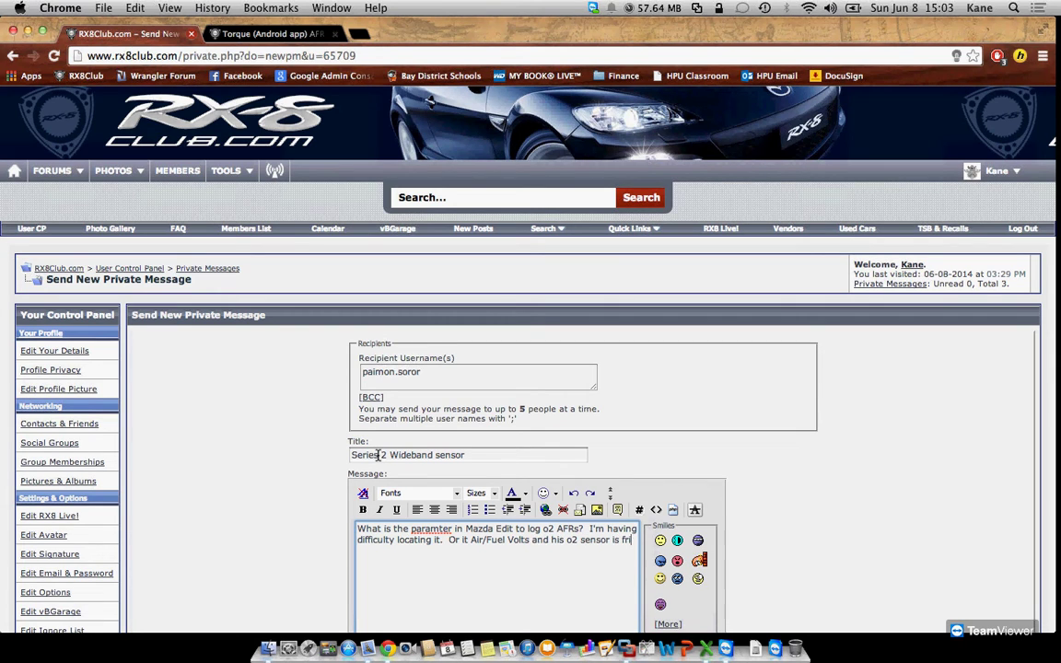
{"action": "type", "text": "."}
{"action": "key", "text": "BackSpace"}
{"action": "key", "text": "BackSpace"}
{"action": "key", "text": "BackSpace"}
{"action": "type", "text": "d....."}
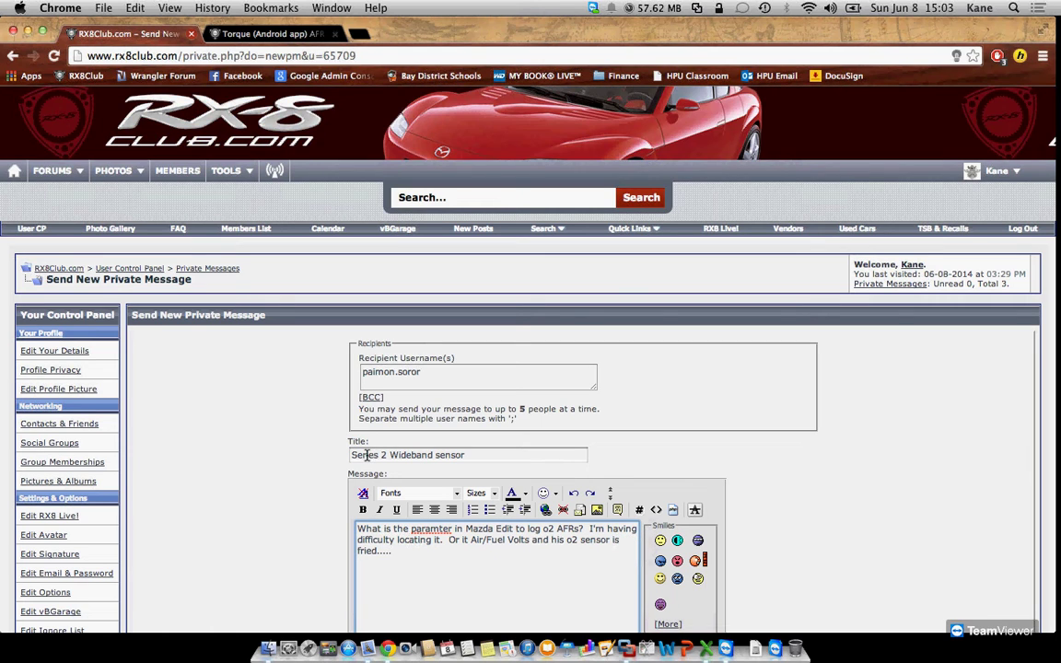
{"action": "left_click", "coordinate": [462, 540]}
{"action": "type", "text": "is"}
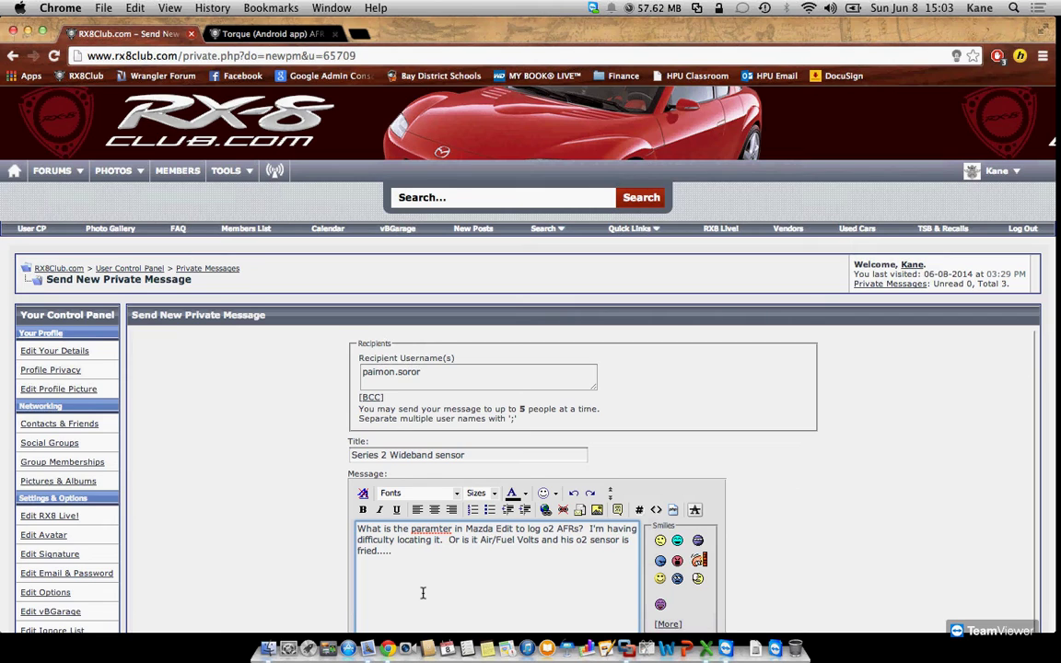
Submit the private message without a post icon.
{"action": "scroll", "coordinate": [423, 593], "scroll_direction": "down", "scroll_amount": 4}
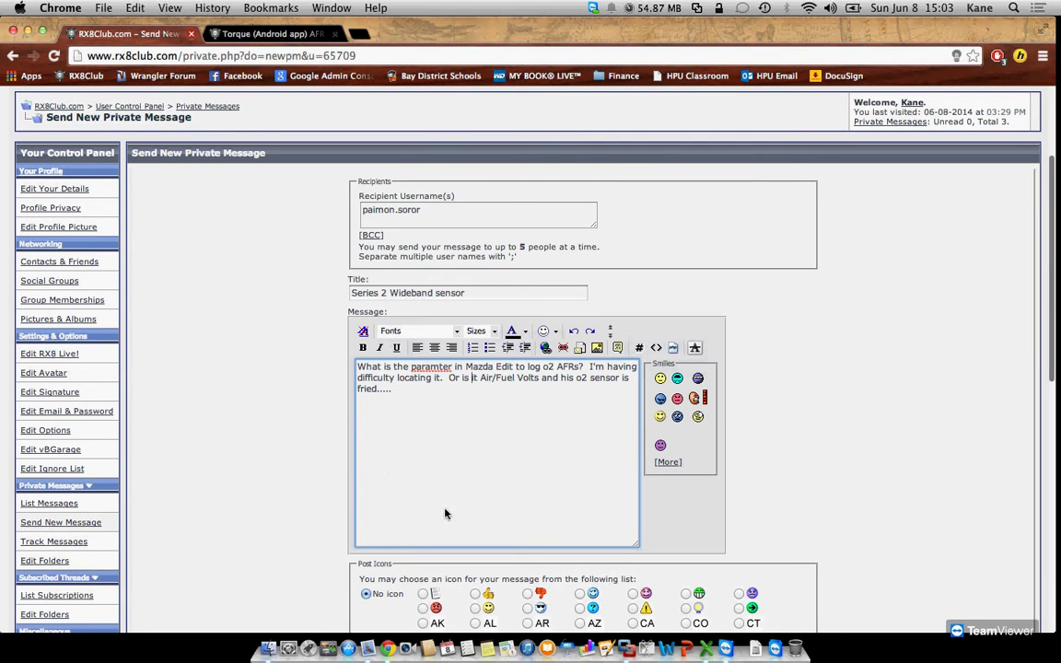
{"action": "scroll", "coordinate": [551, 479], "scroll_direction": "down", "scroll_amount": 8}
{"action": "left_click", "coordinate": [544, 481]}
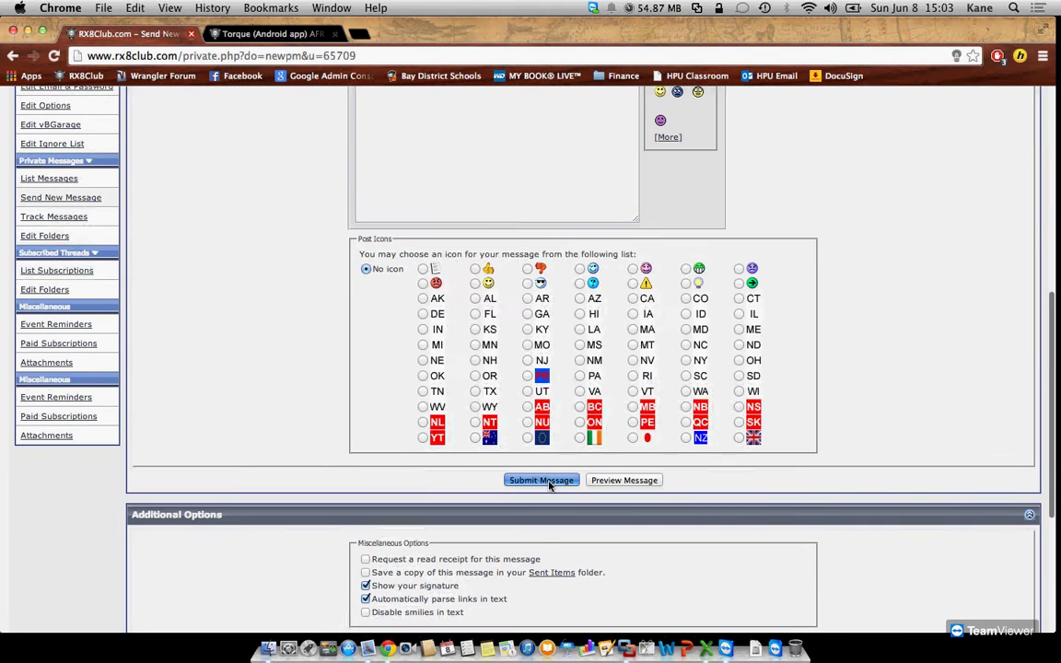
Close the Torque (Android app) AFR thread, skim the private message inbox and close the browser window.
{"action": "left_click", "coordinate": [273, 34]}
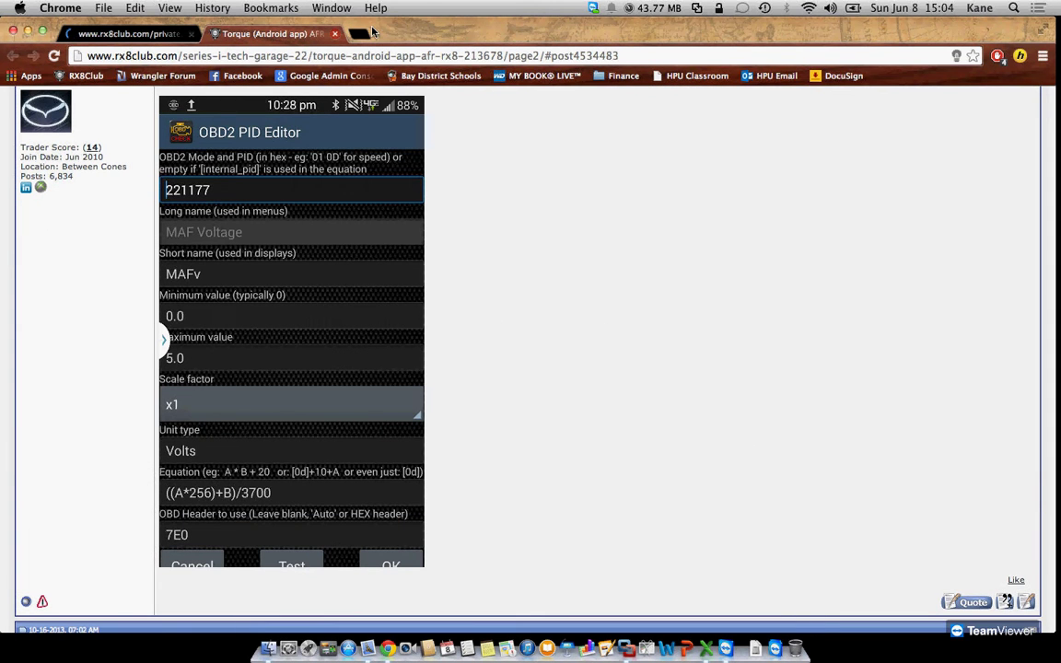
{"action": "key", "text": "super+w"}
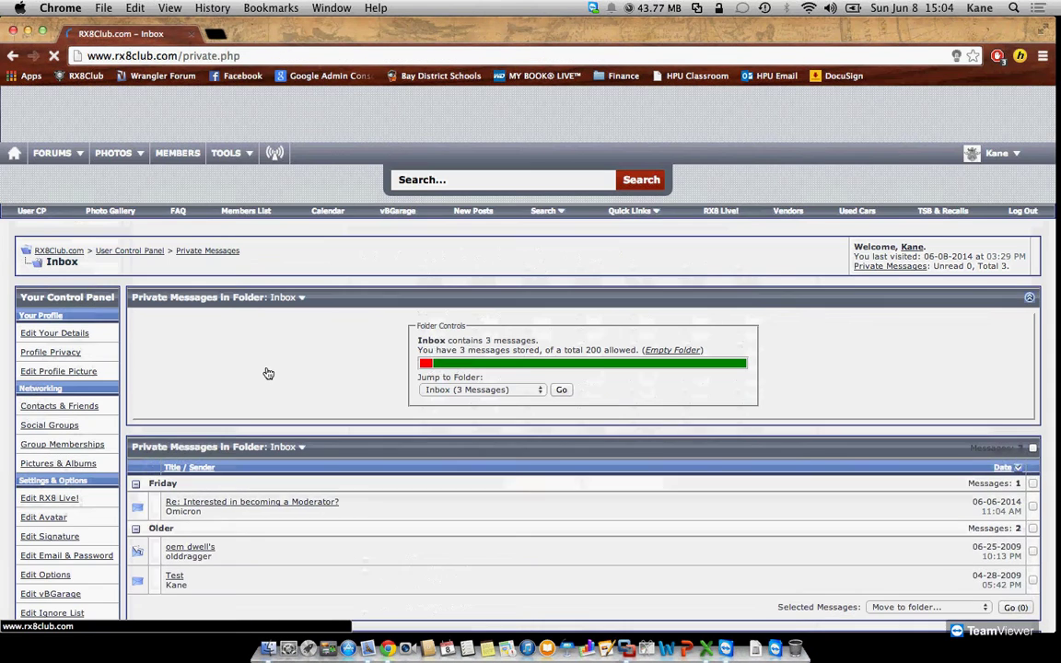
{"action": "scroll", "coordinate": [267, 372], "scroll_direction": "down", "scroll_amount": 8}
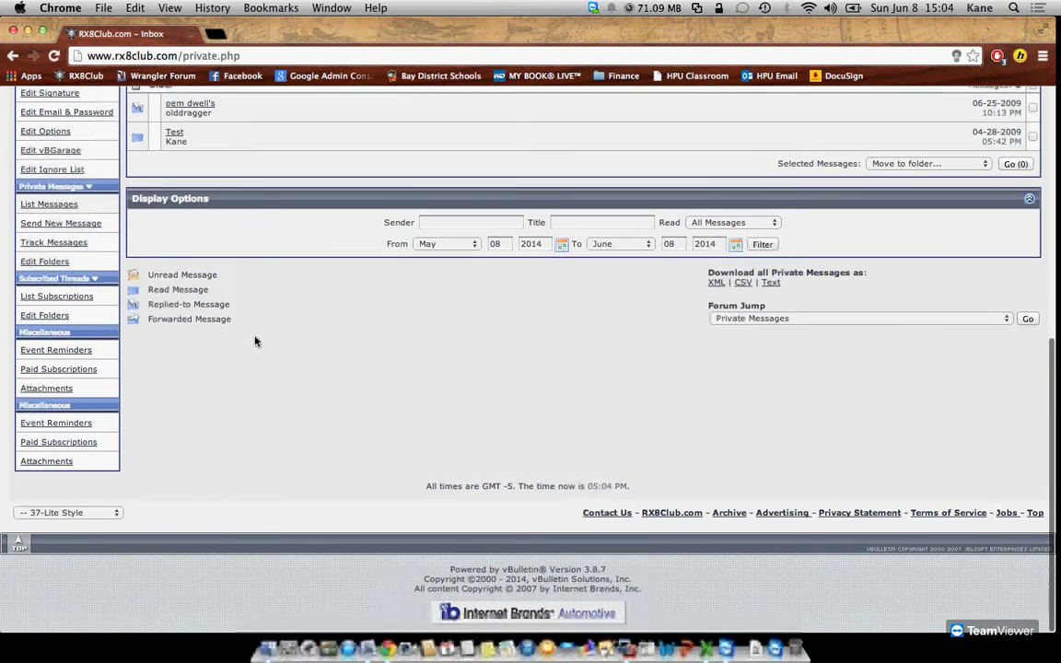
{"action": "left_click", "coordinate": [11, 30]}
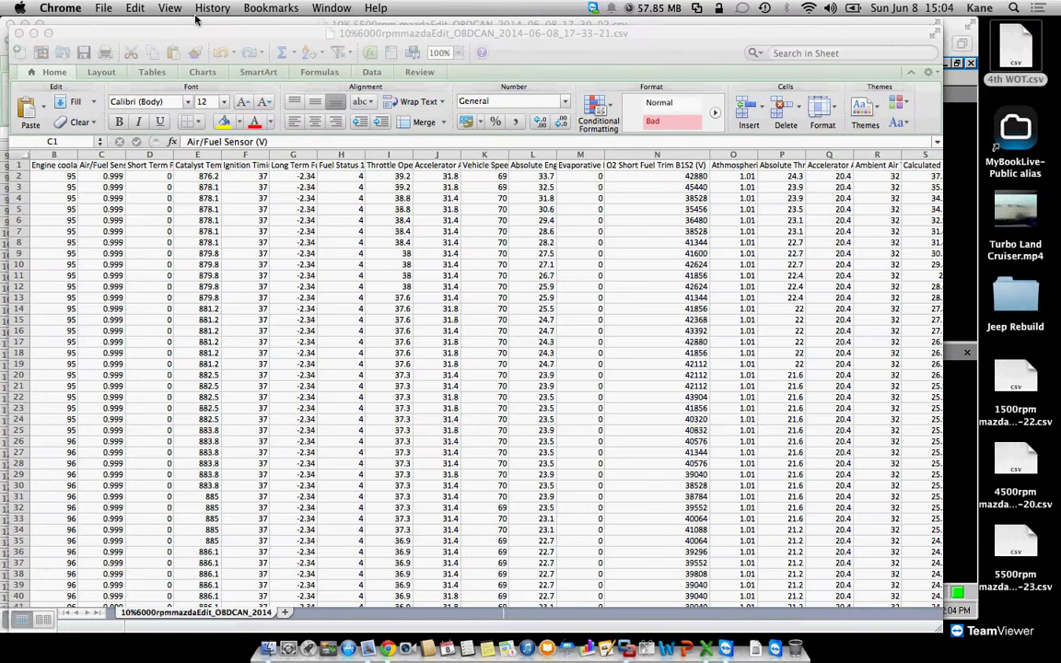
Switch to Chrome, check RX8Club's new posts, view the newest post in "Any Gun Owners Here?" and close the browser window.
{"action": "left_click", "coordinate": [225, 37]}
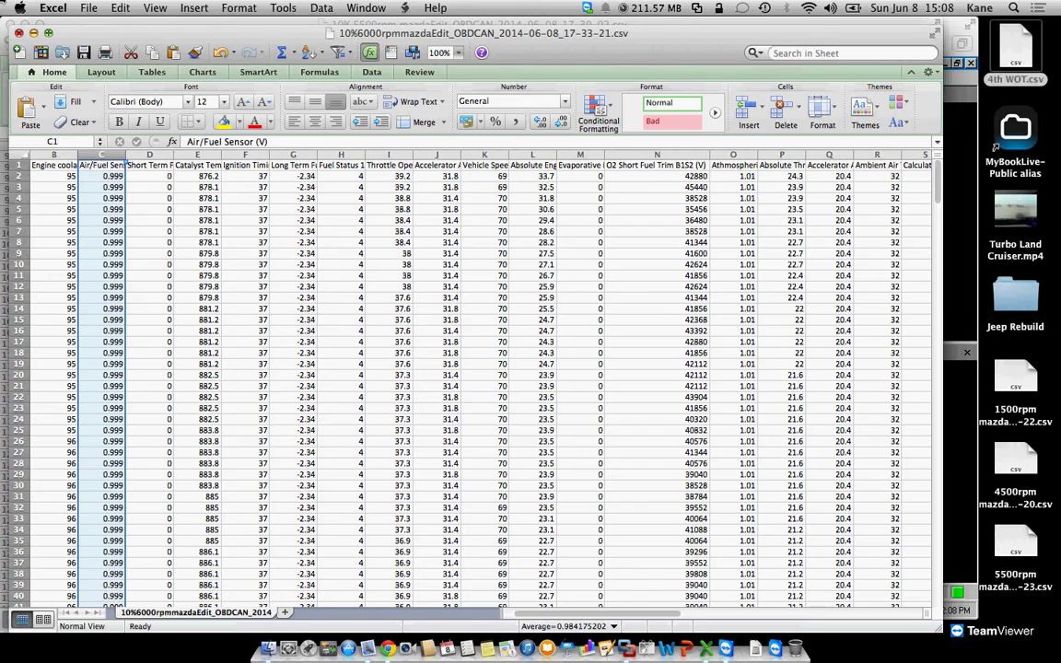
{"action": "mouse_move", "coordinate": [2, 4]}
{"action": "left_click", "coordinate": [764, 331]}
{"action": "key", "text": "super+Tab"}
{"action": "left_click", "coordinate": [85, 77]}
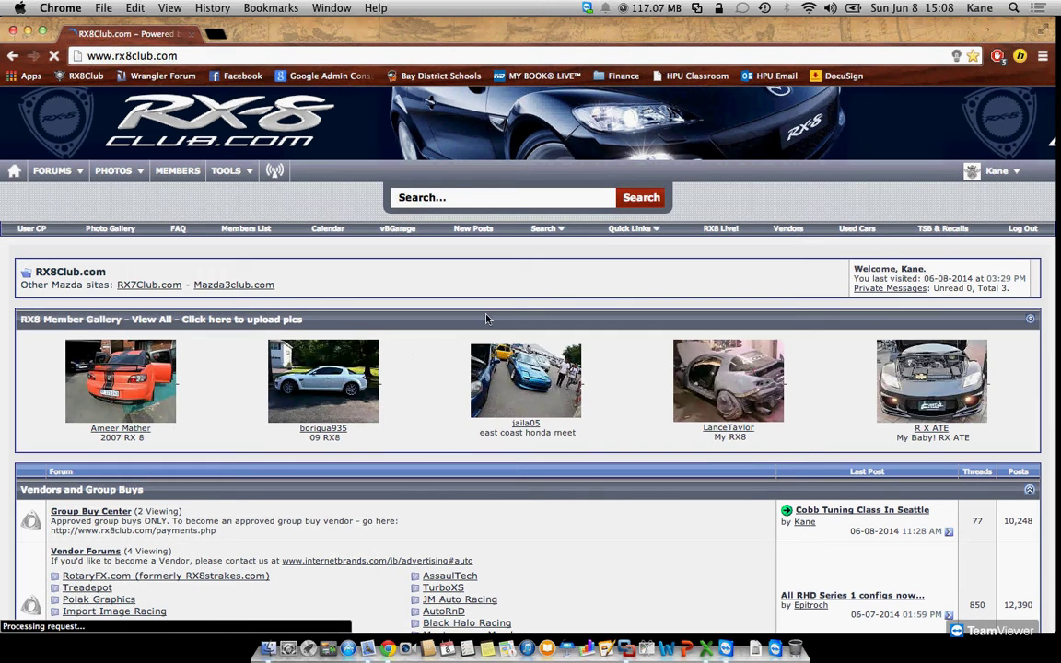
{"action": "left_click", "coordinate": [474, 235]}
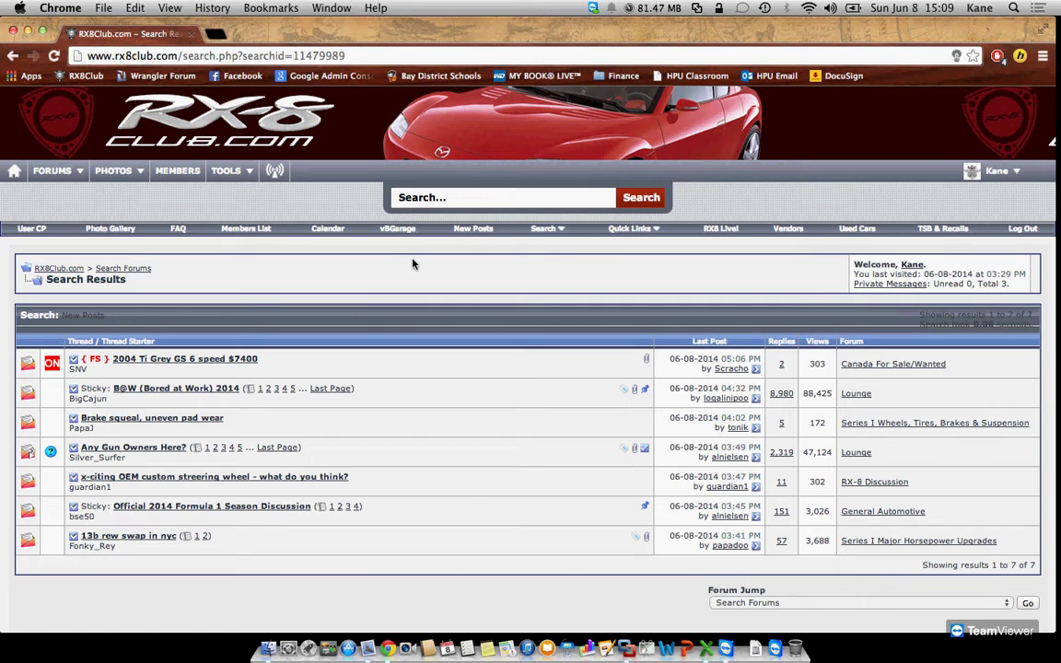
{"action": "left_click", "coordinate": [75, 452]}
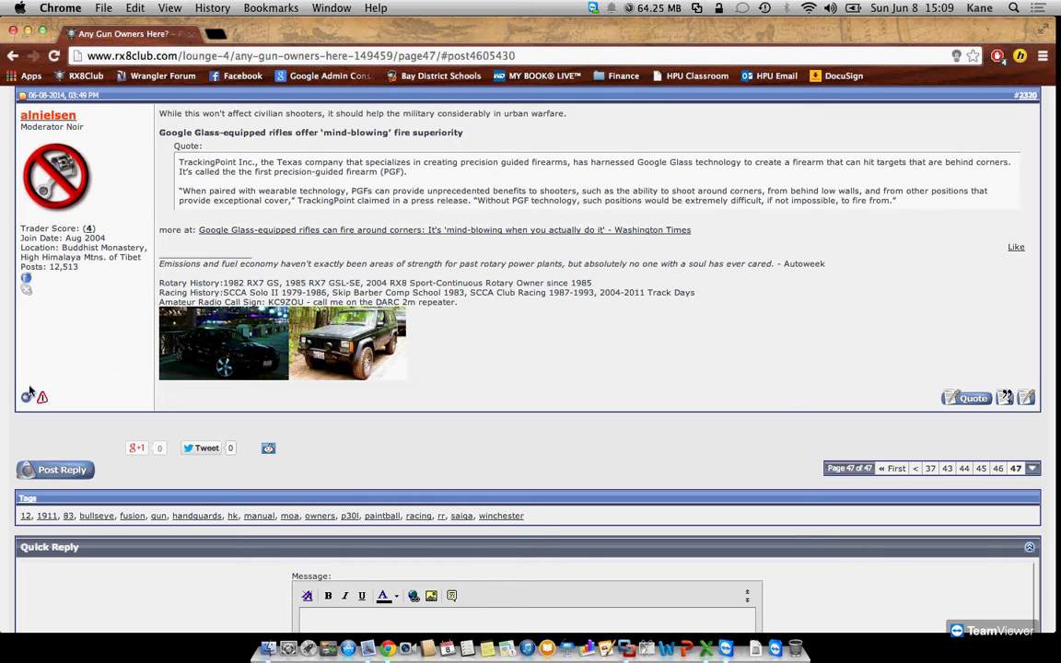
{"action": "left_click", "coordinate": [14, 33]}
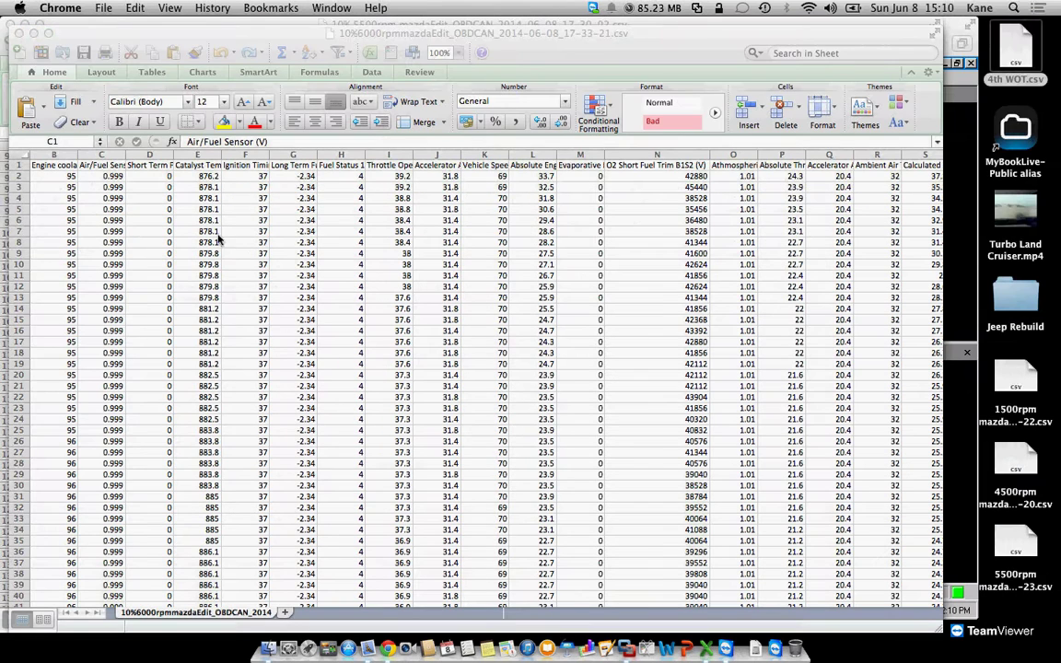
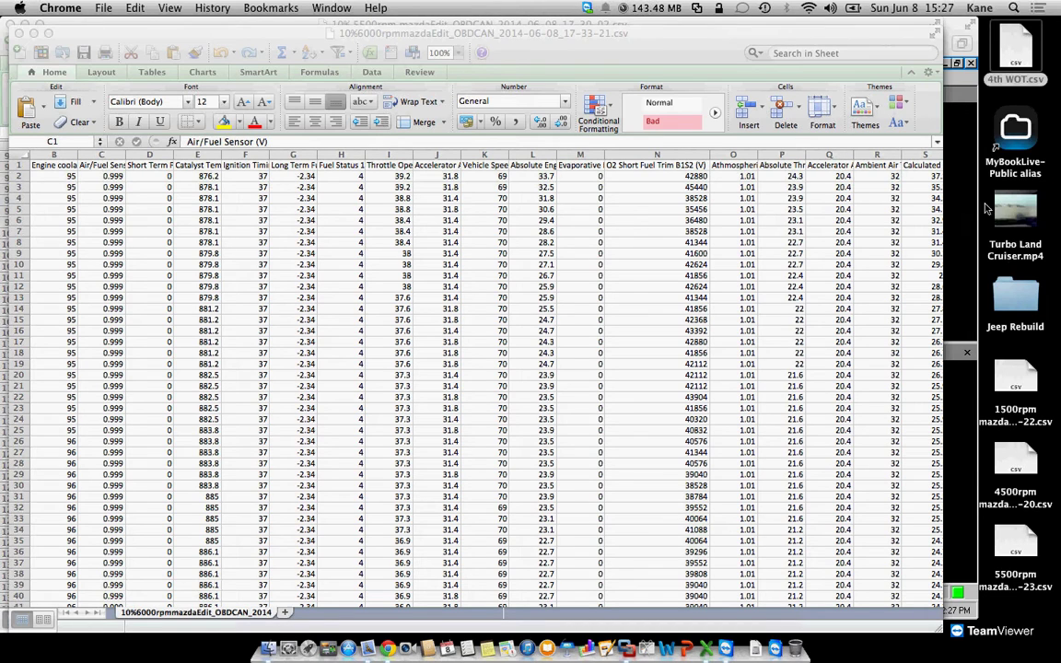
Open the log "check afr mazdaEdit_OBDCAN_2014-06-08_18-12-54.csv" in Excel and examine the air/fuel sensor and fuel trim values down its rows.
{"action": "left_click", "coordinate": [915, 527]}
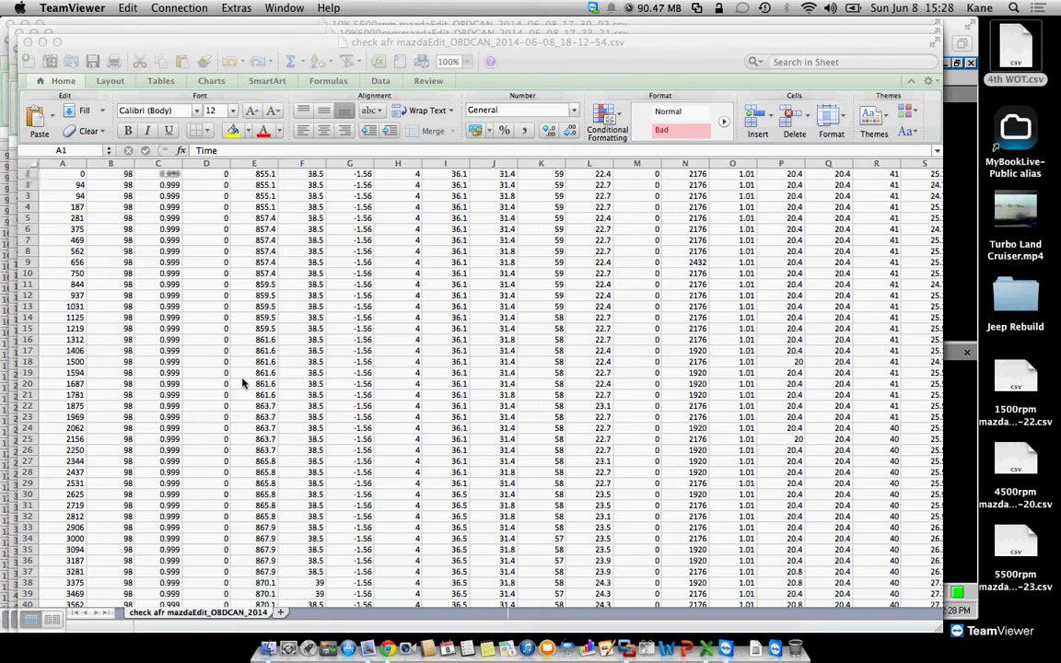
{"action": "scroll", "coordinate": [244, 382], "scroll_direction": "down", "scroll_amount": 10}
{"action": "scroll", "coordinate": [244, 415], "scroll_direction": "down", "scroll_amount": 15}
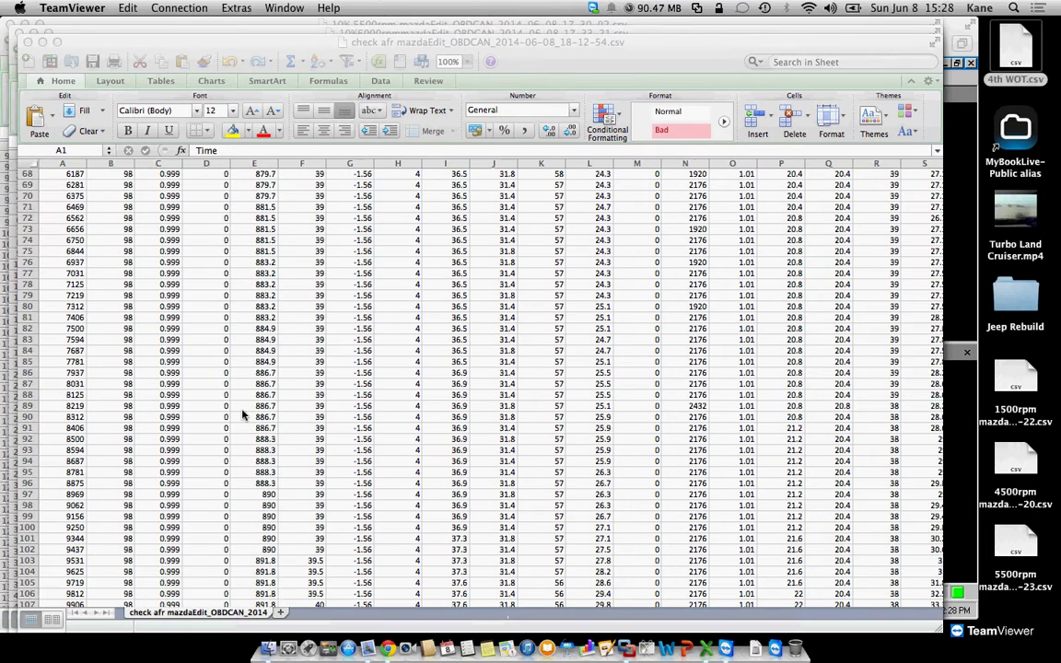
{"action": "scroll", "coordinate": [243, 416], "scroll_direction": "down", "scroll_amount": 20}
{"action": "scroll", "coordinate": [243, 416], "scroll_direction": "down", "scroll_amount": 20}
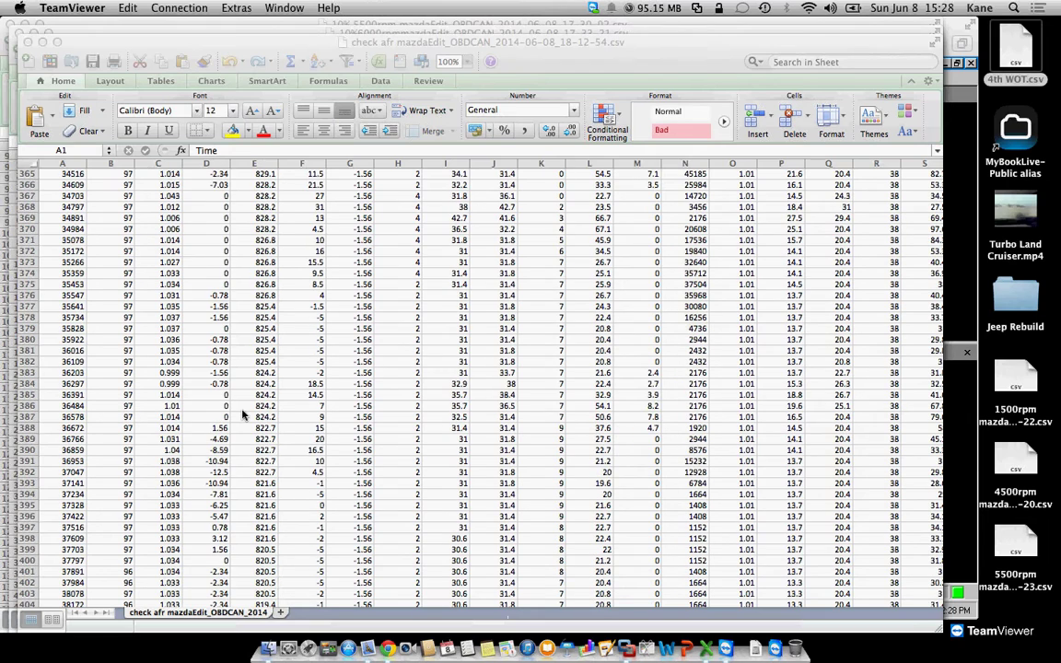
{"action": "scroll", "coordinate": [243, 416], "scroll_direction": "down", "scroll_amount": 1}
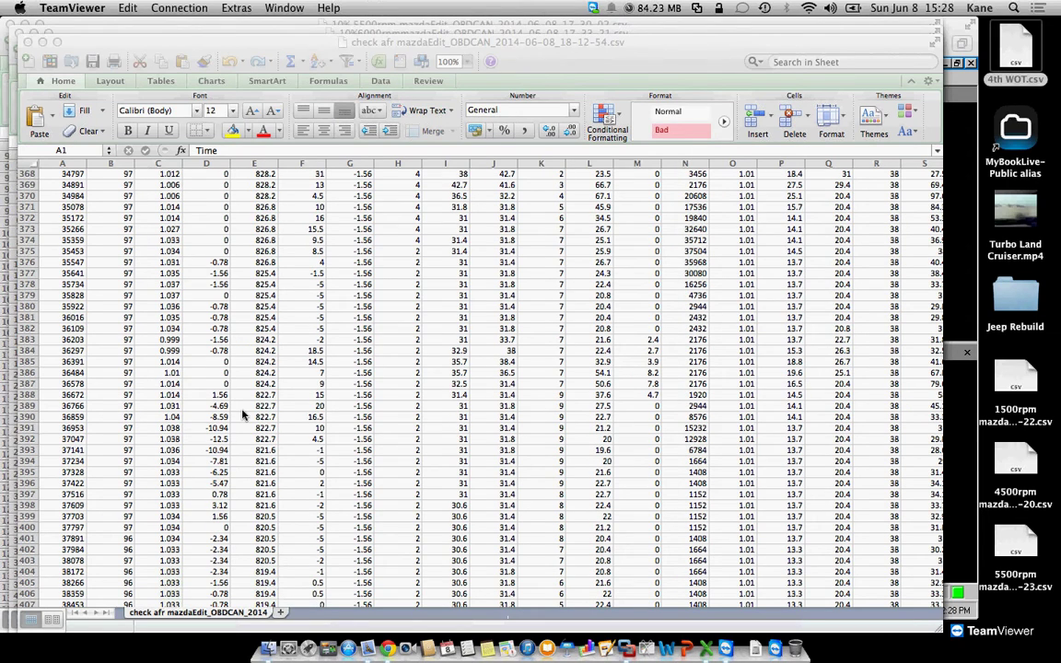
{"action": "scroll", "coordinate": [243, 415], "scroll_direction": "down", "scroll_amount": 8}
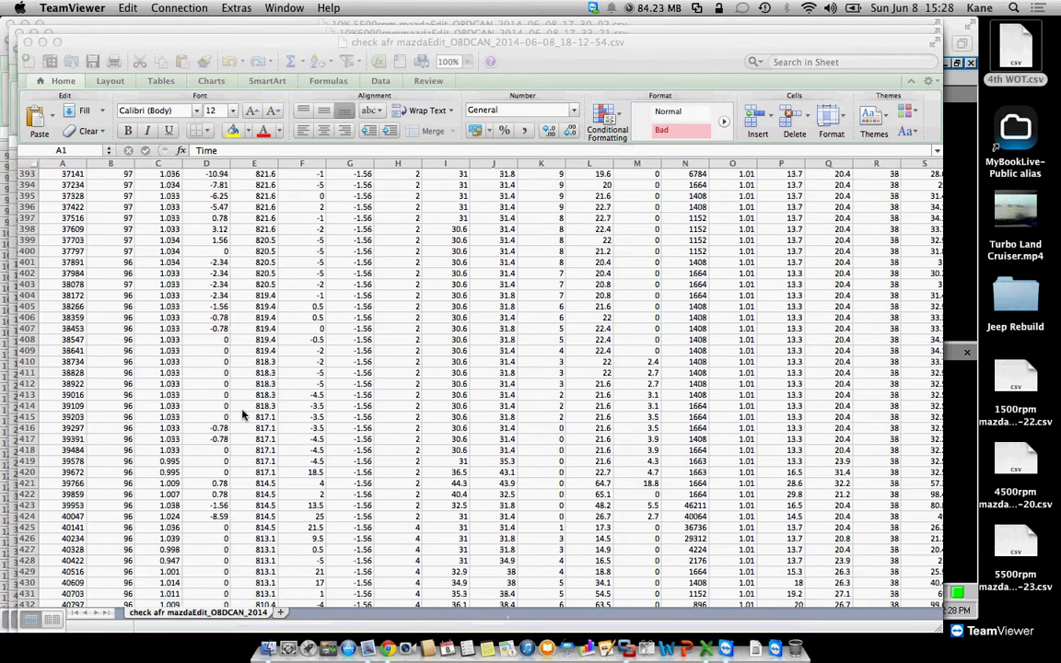
{"action": "scroll", "coordinate": [243, 416], "scroll_direction": "down", "scroll_amount": 5}
{"action": "scroll", "coordinate": [243, 415], "scroll_direction": "down", "scroll_amount": 20}
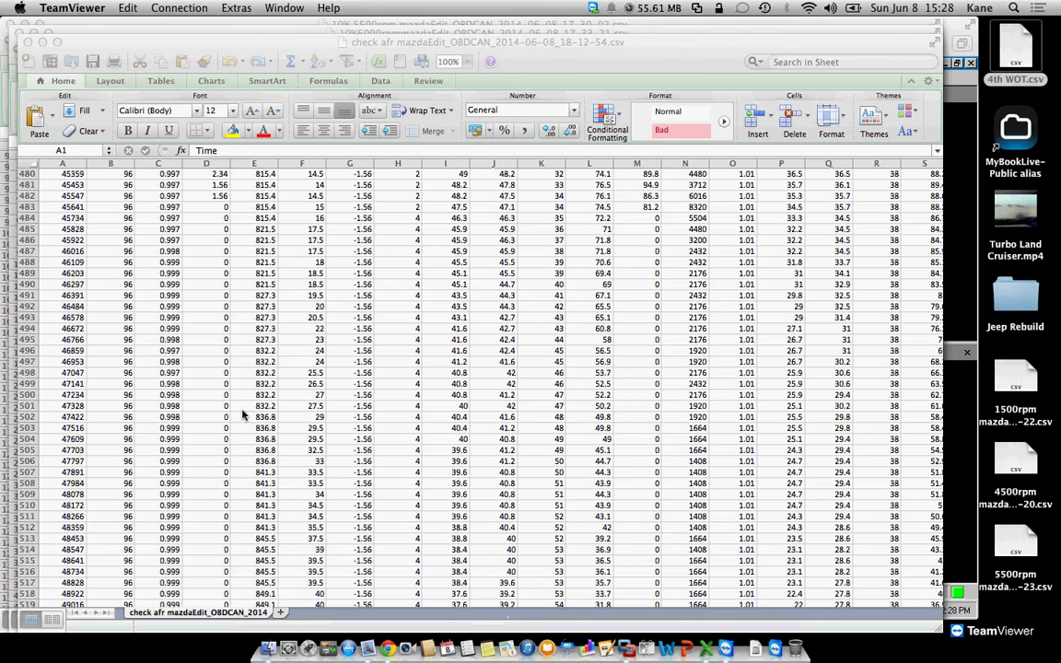
{"action": "scroll", "coordinate": [244, 415], "scroll_direction": "down", "scroll_amount": 2}
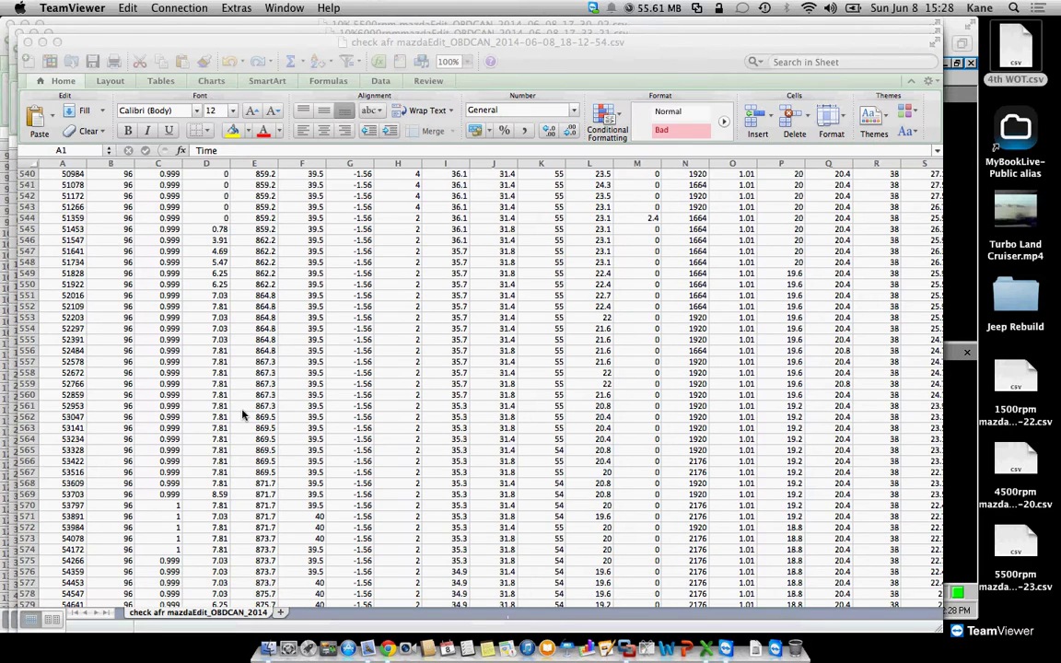
{"action": "scroll", "coordinate": [243, 415], "scroll_direction": "down", "scroll_amount": 20}
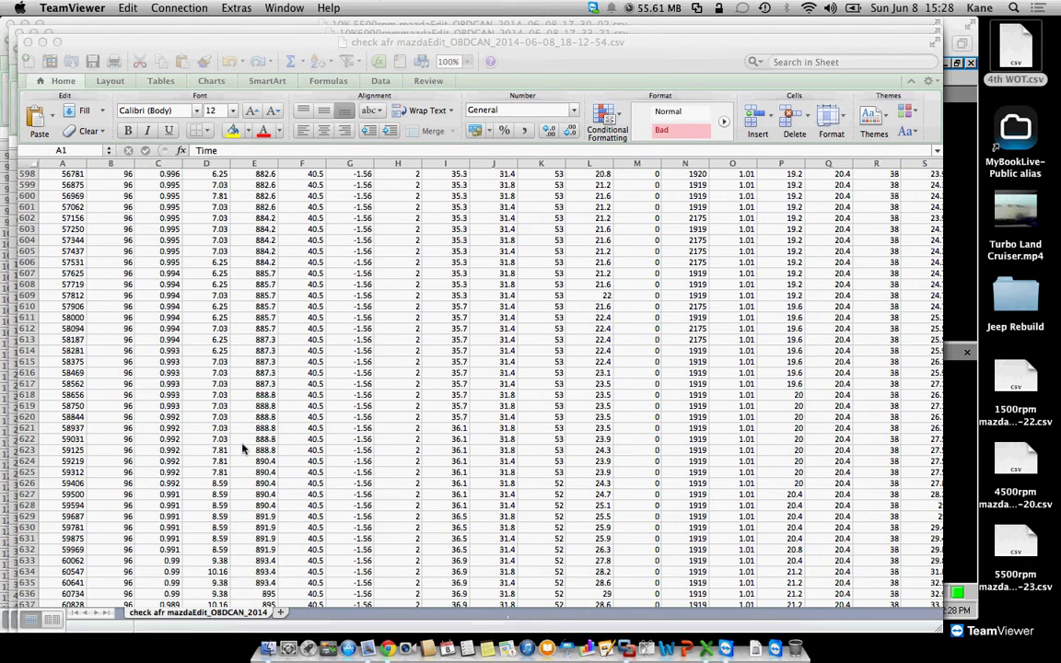
Examine the rest of the log's air/fuel sensor and fuel trim rows down to its last row and return to the column headers.
{"action": "scroll", "coordinate": [244, 448], "scroll_direction": "down", "scroll_amount": 20}
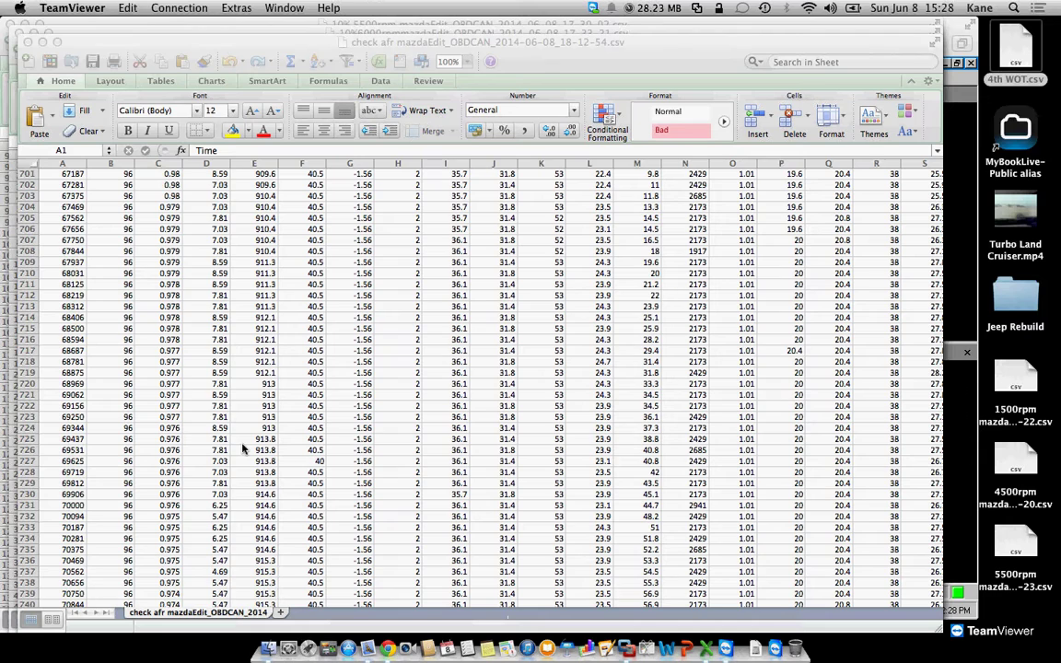
{"action": "scroll", "coordinate": [244, 448], "scroll_direction": "down", "scroll_amount": 20}
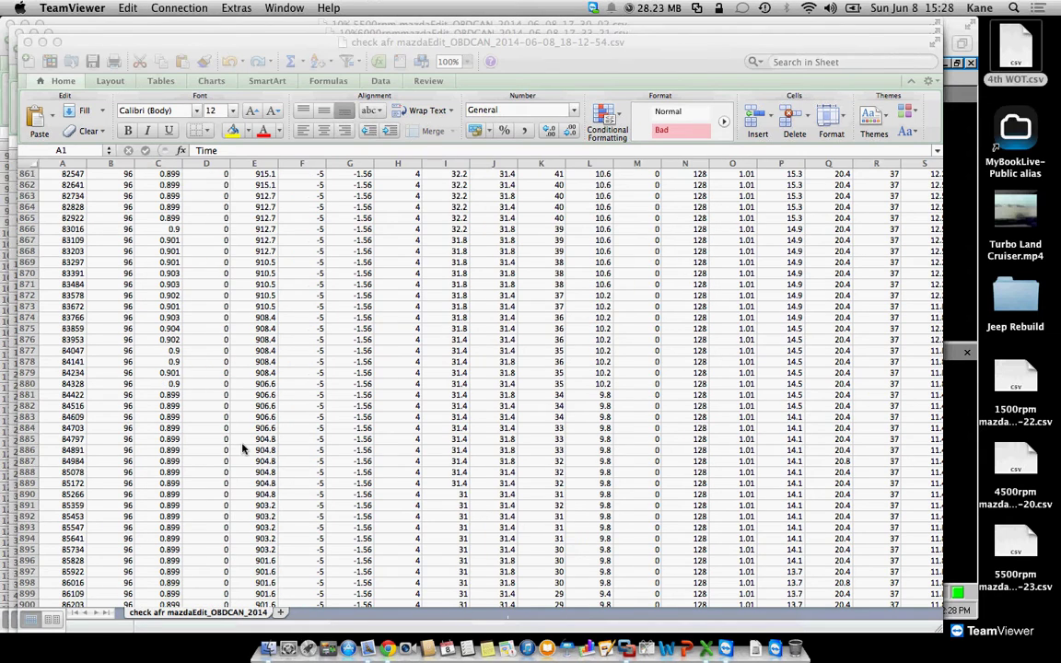
{"action": "scroll", "coordinate": [244, 449], "scroll_direction": "down", "scroll_amount": 20}
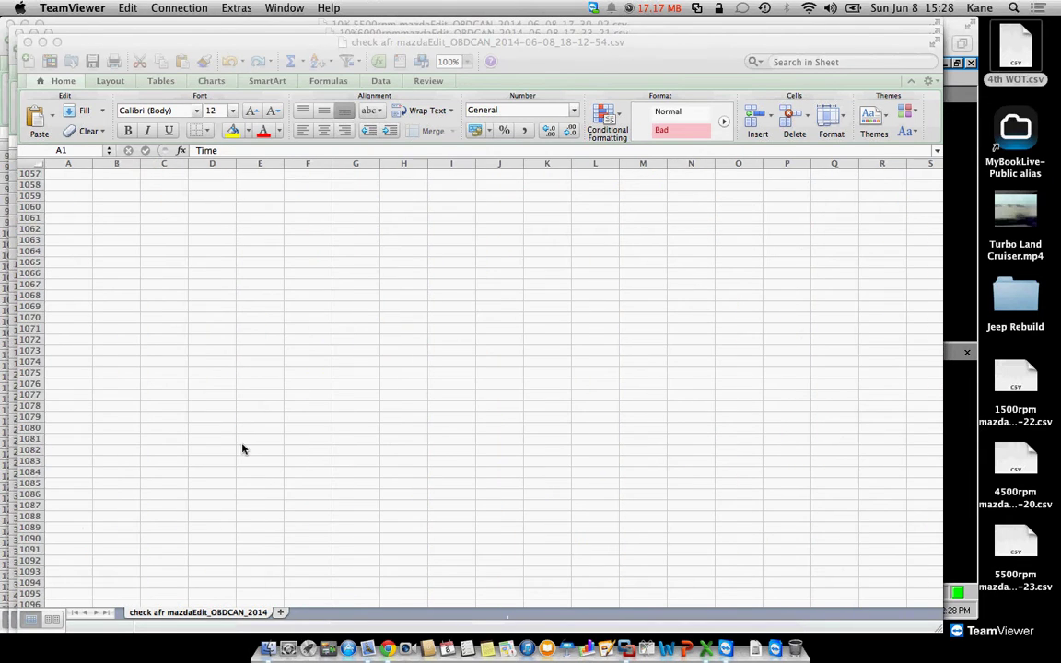
{"action": "scroll", "coordinate": [243, 448], "scroll_direction": "up", "scroll_amount": 20}
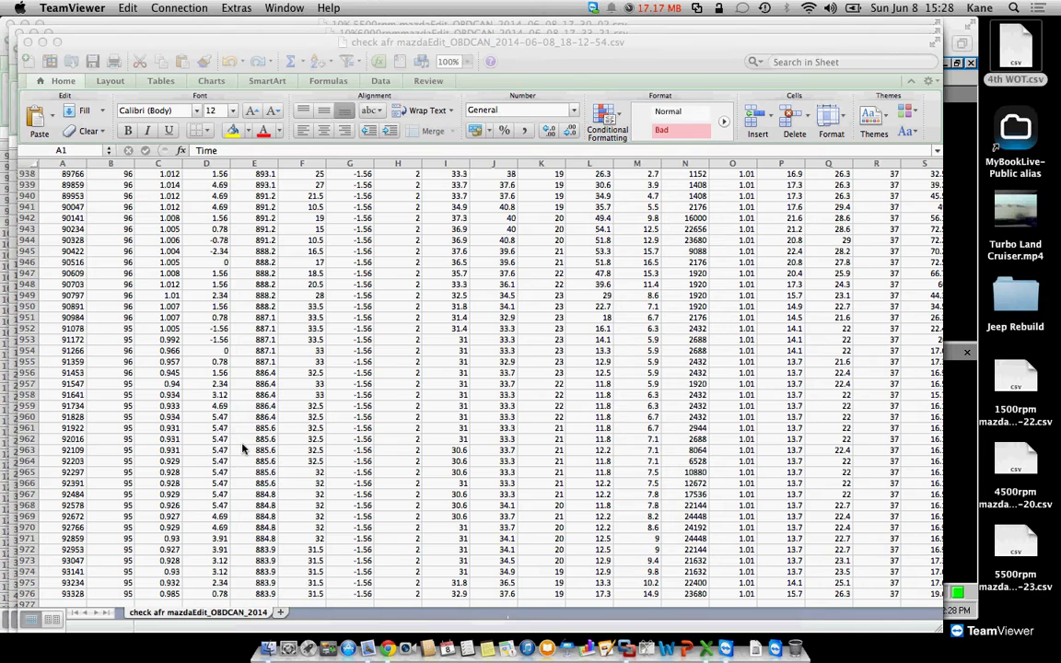
{"action": "scroll", "coordinate": [244, 448], "scroll_direction": "down", "scroll_amount": 1}
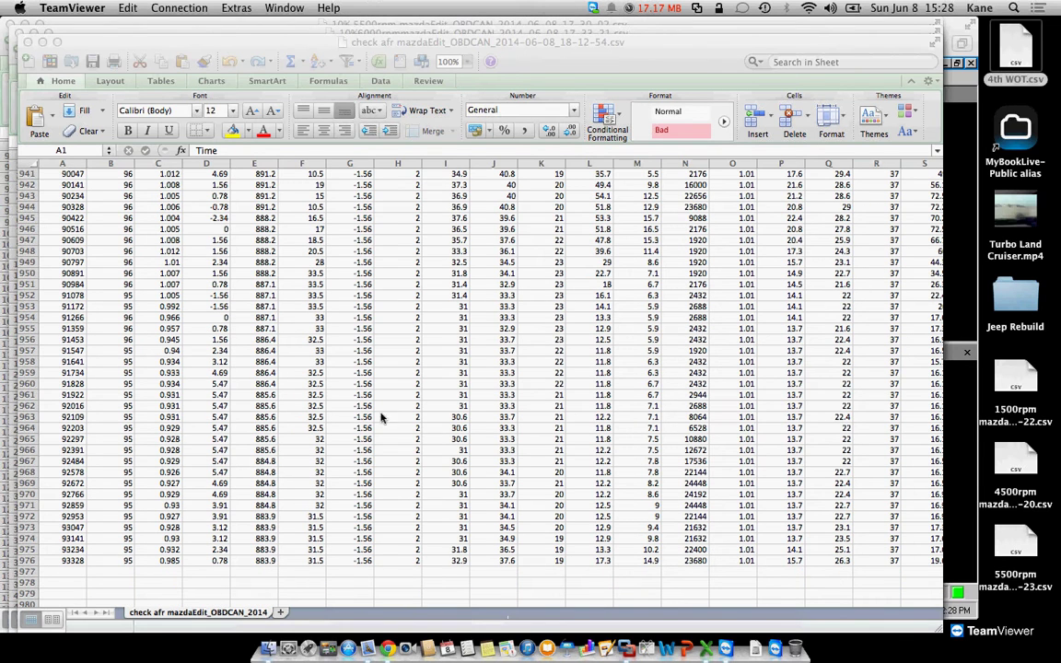
{"action": "scroll", "coordinate": [271, 422], "scroll_direction": "up", "scroll_amount": 2}
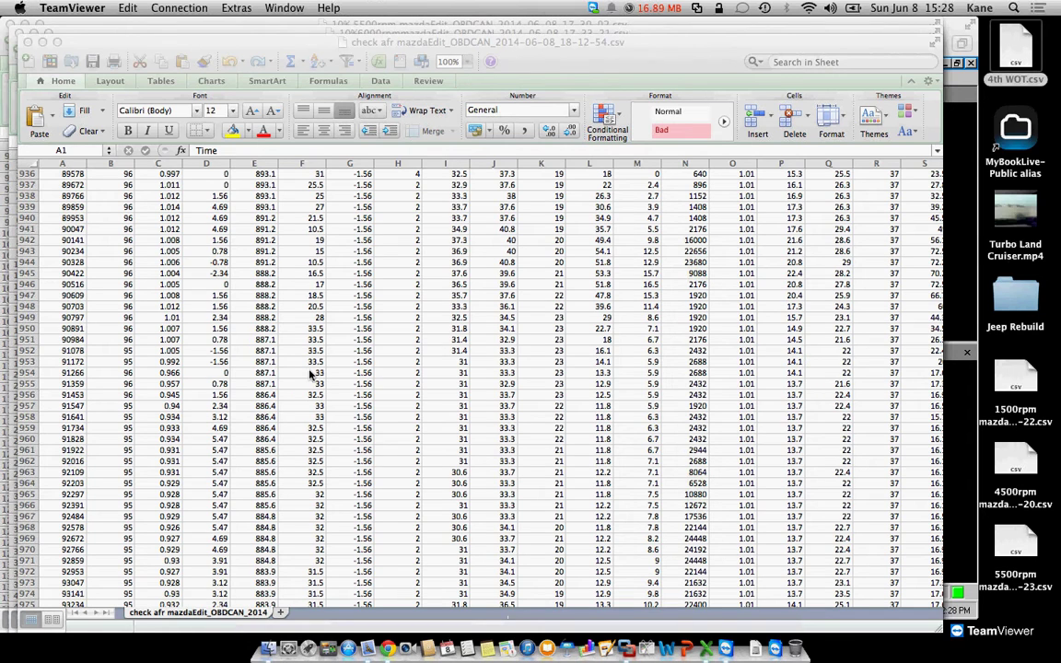
{"action": "scroll", "coordinate": [311, 375], "scroll_direction": "up", "scroll_amount": 2}
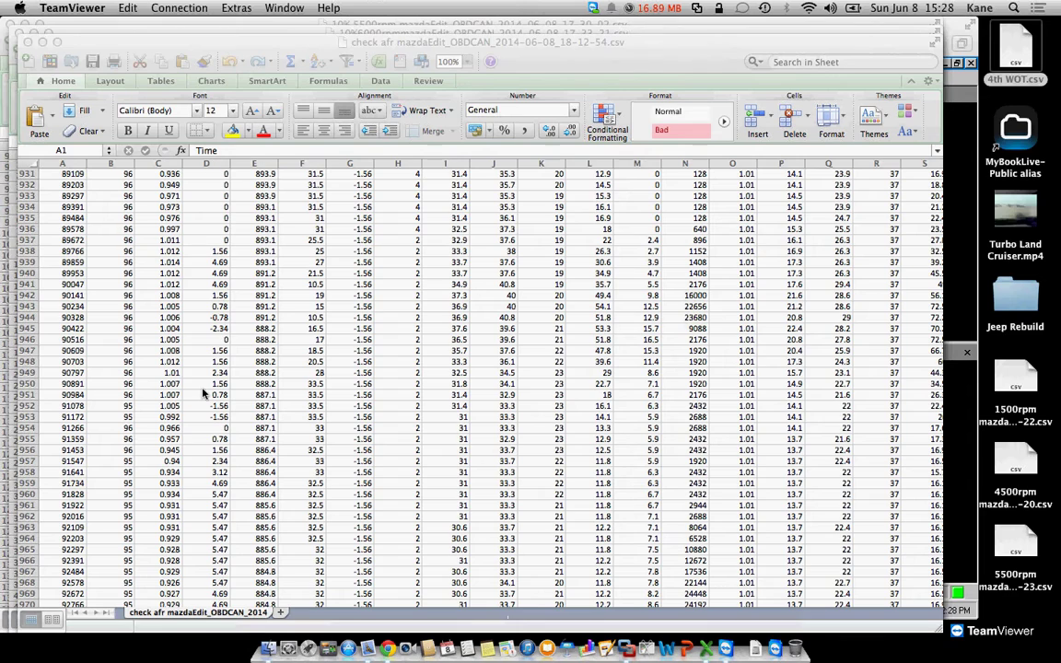
{"action": "scroll", "coordinate": [204, 394], "scroll_direction": "up", "scroll_amount": 20}
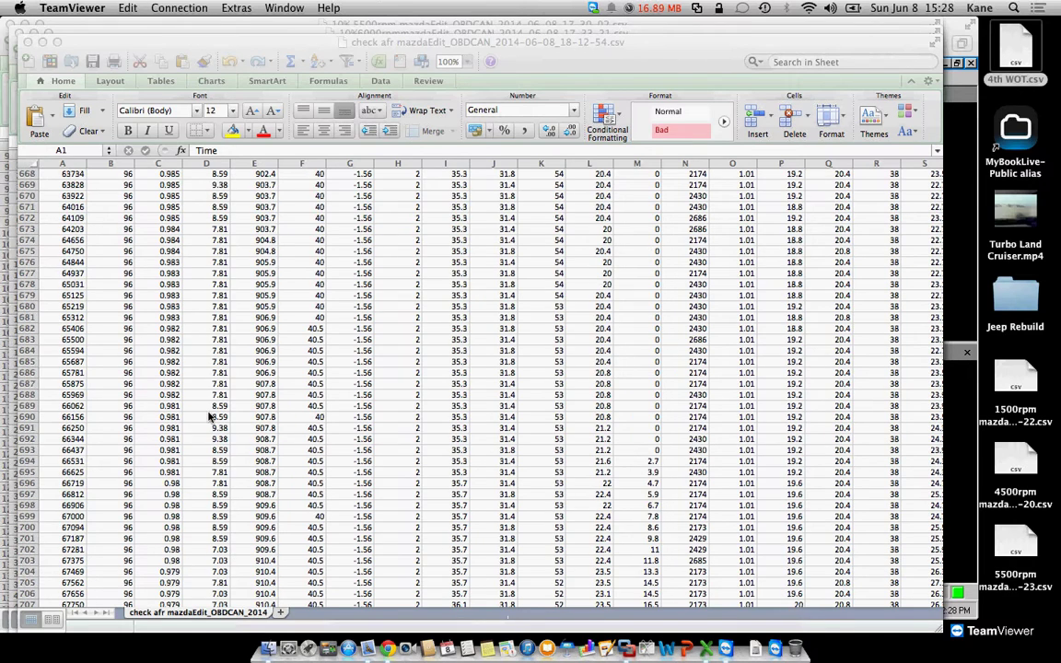
{"action": "scroll", "coordinate": [208, 416], "scroll_direction": "up", "scroll_amount": 20}
{"action": "scroll", "coordinate": [208, 415], "scroll_direction": "up", "scroll_amount": 20}
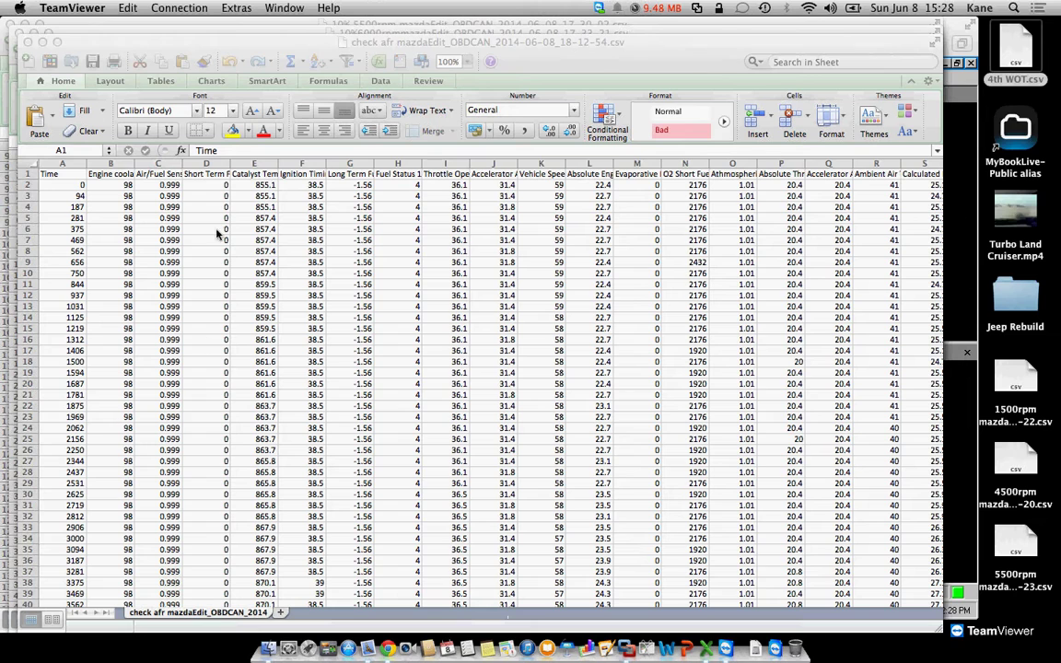
Check the Short Term Fuel Trim B1 (%) header and inspect the Long Term Fuel Trim B1 (%) column's values.
{"action": "left_click", "coordinate": [208, 161]}
{"action": "left_click", "coordinate": [208, 164]}
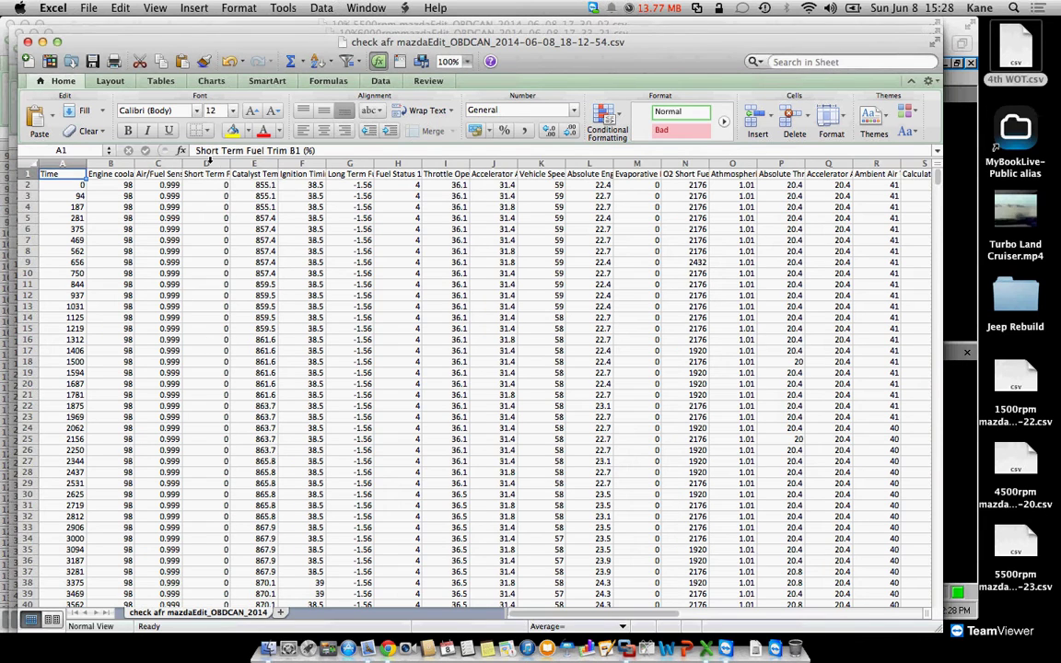
{"action": "left_click", "coordinate": [341, 163]}
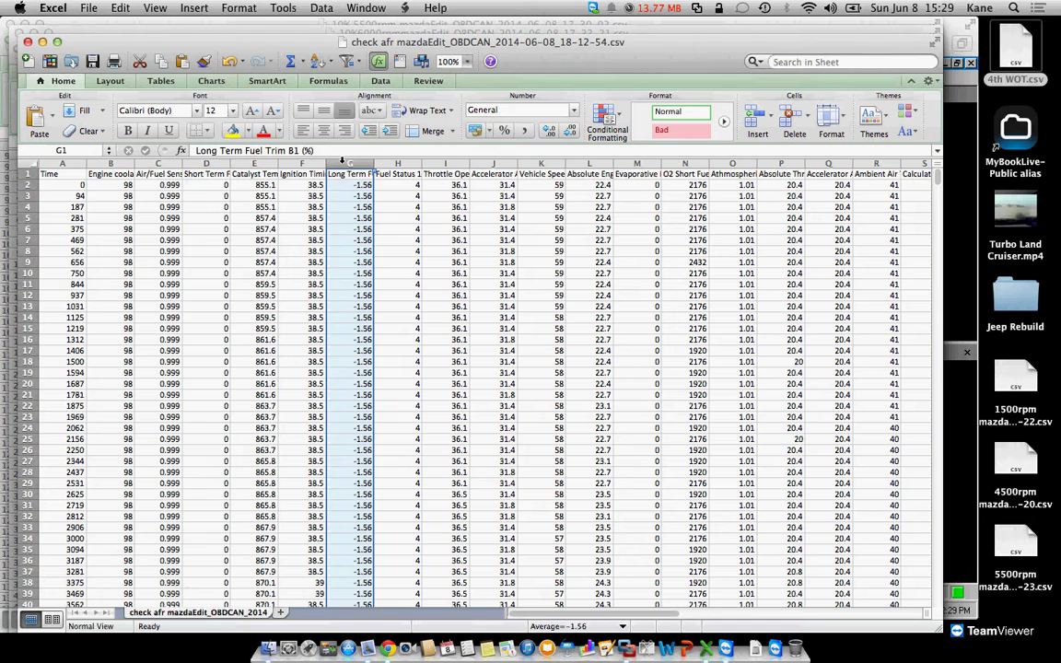
{"action": "scroll", "coordinate": [365, 247], "scroll_direction": "right", "scroll_amount": 1}
{"action": "scroll", "coordinate": [364, 247], "scroll_direction": "down", "scroll_amount": 1}
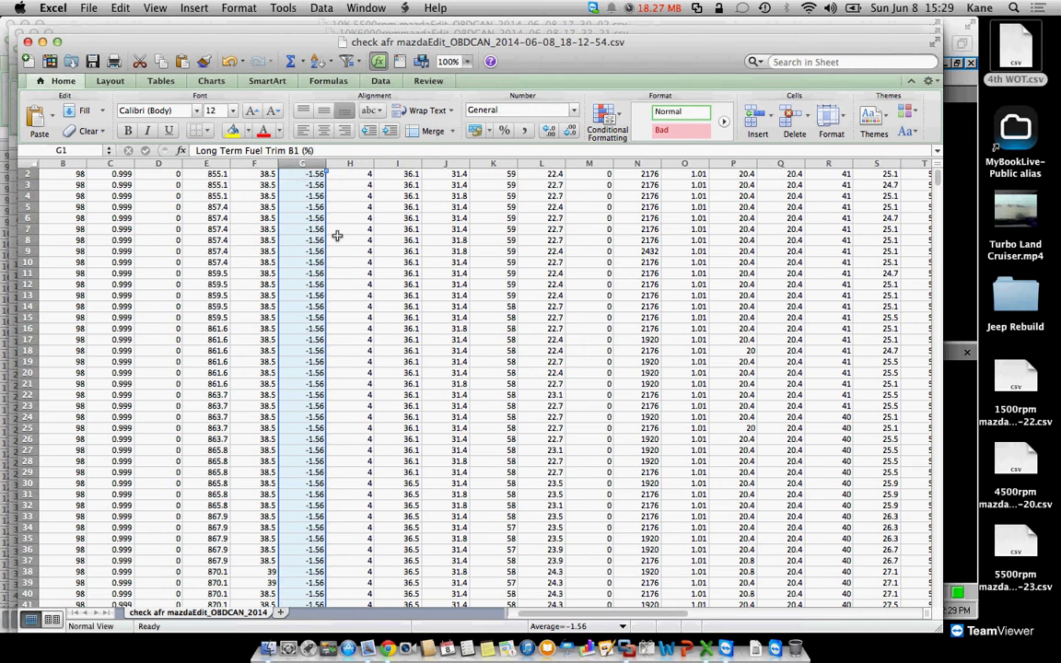
Close the check afr, 10% 6000rpm and 10% 5500rpm log workbooks, discarding the changes to the 6000rpm log.
{"action": "left_click", "coordinate": [27, 42]}
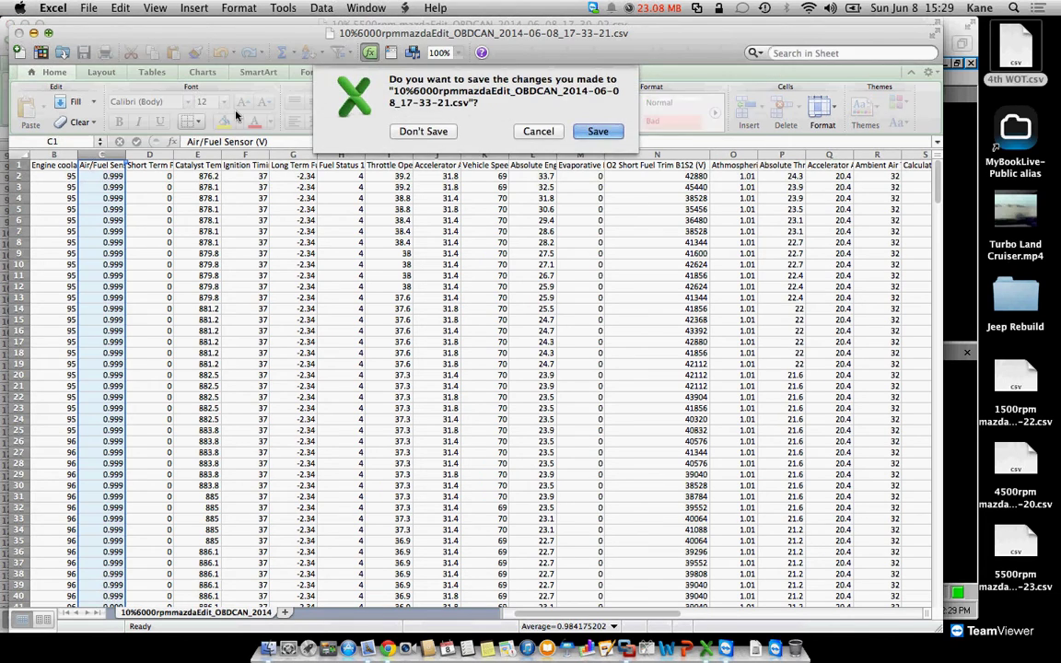
{"action": "left_click", "coordinate": [366, 126]}
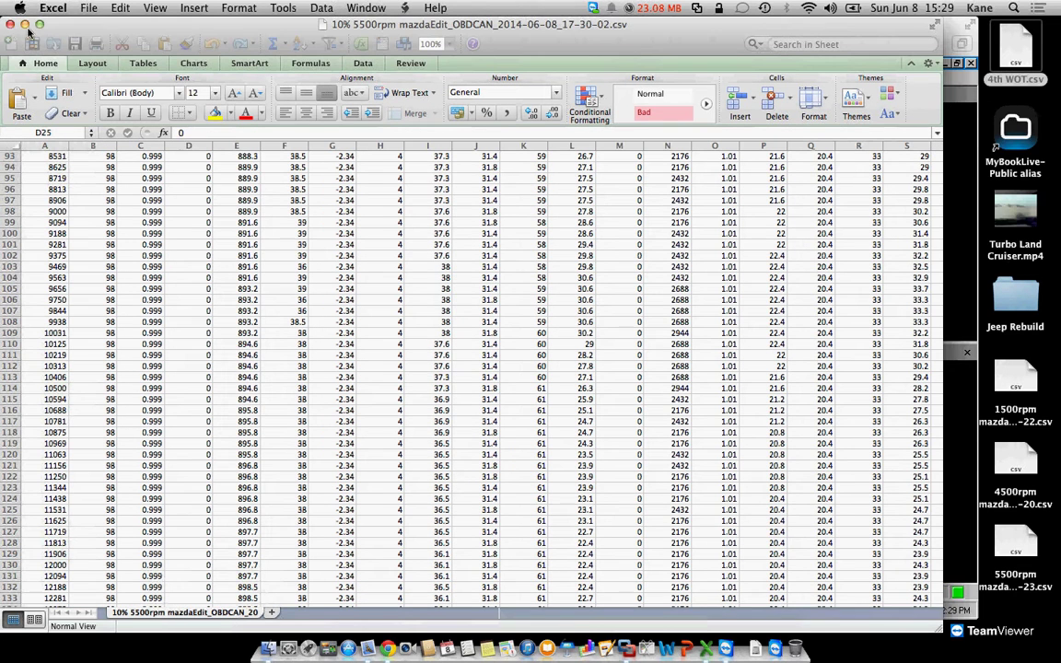
{"action": "left_click", "coordinate": [11, 24]}
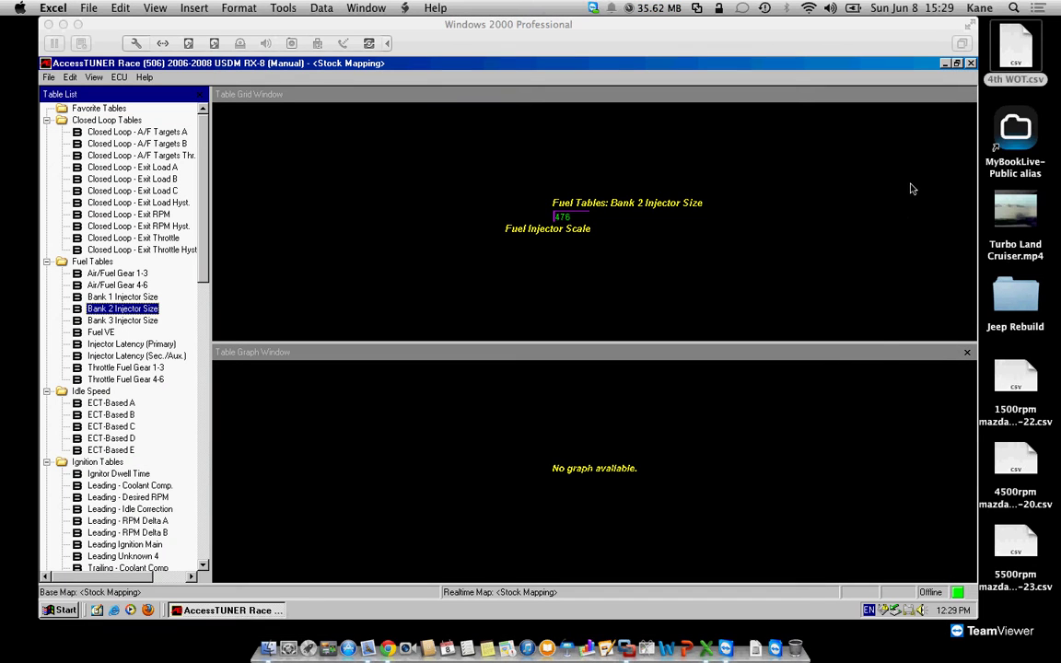